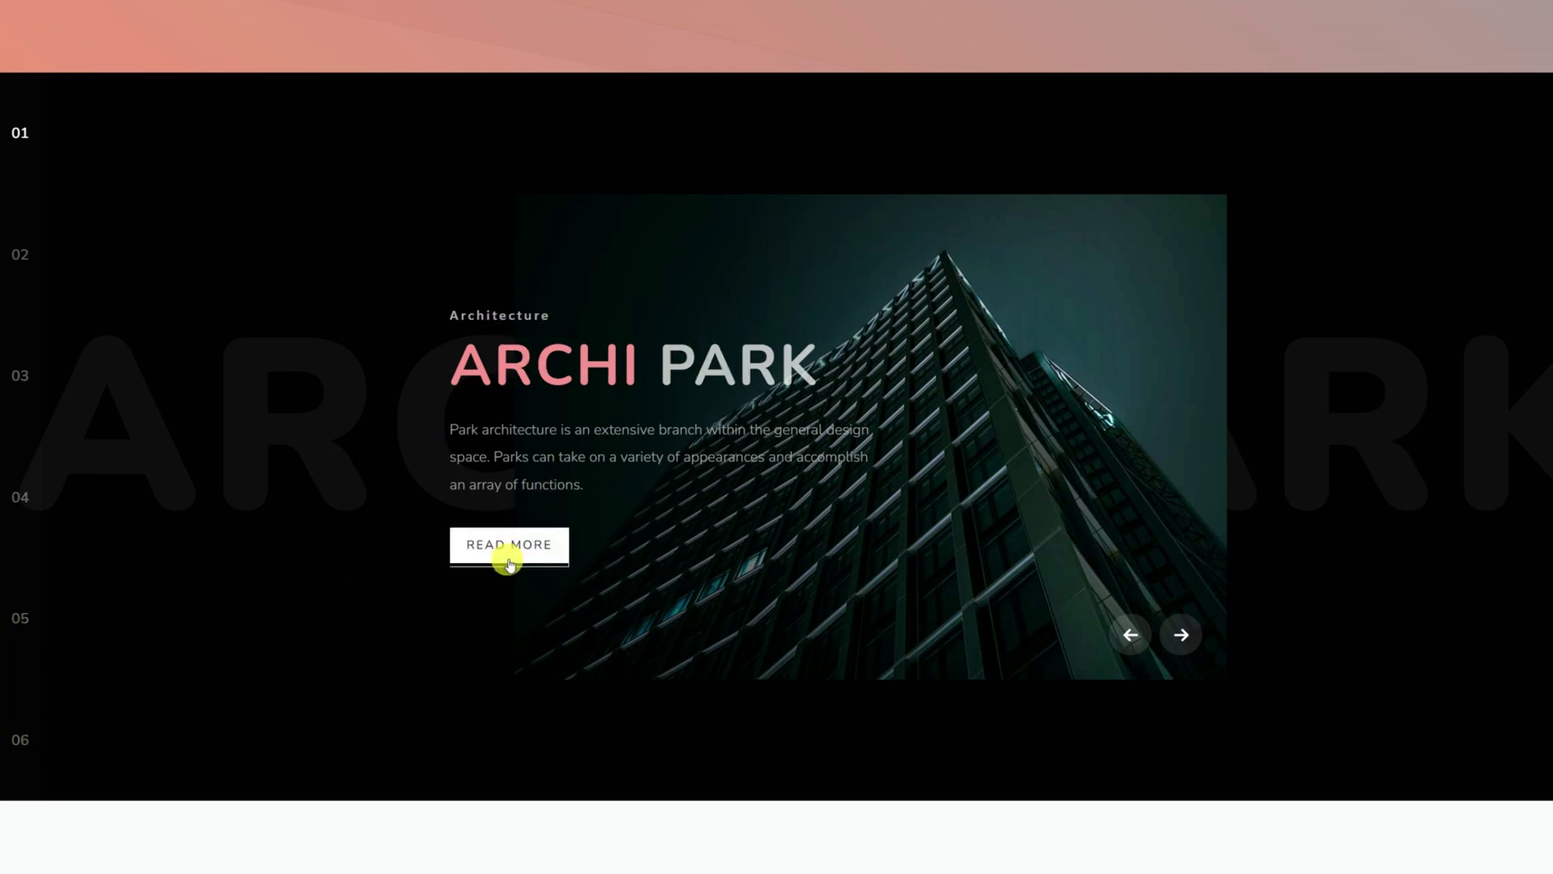
Advance the slider with the next arrow from Sail Cargo through to Light Speed.
click(1186, 638)
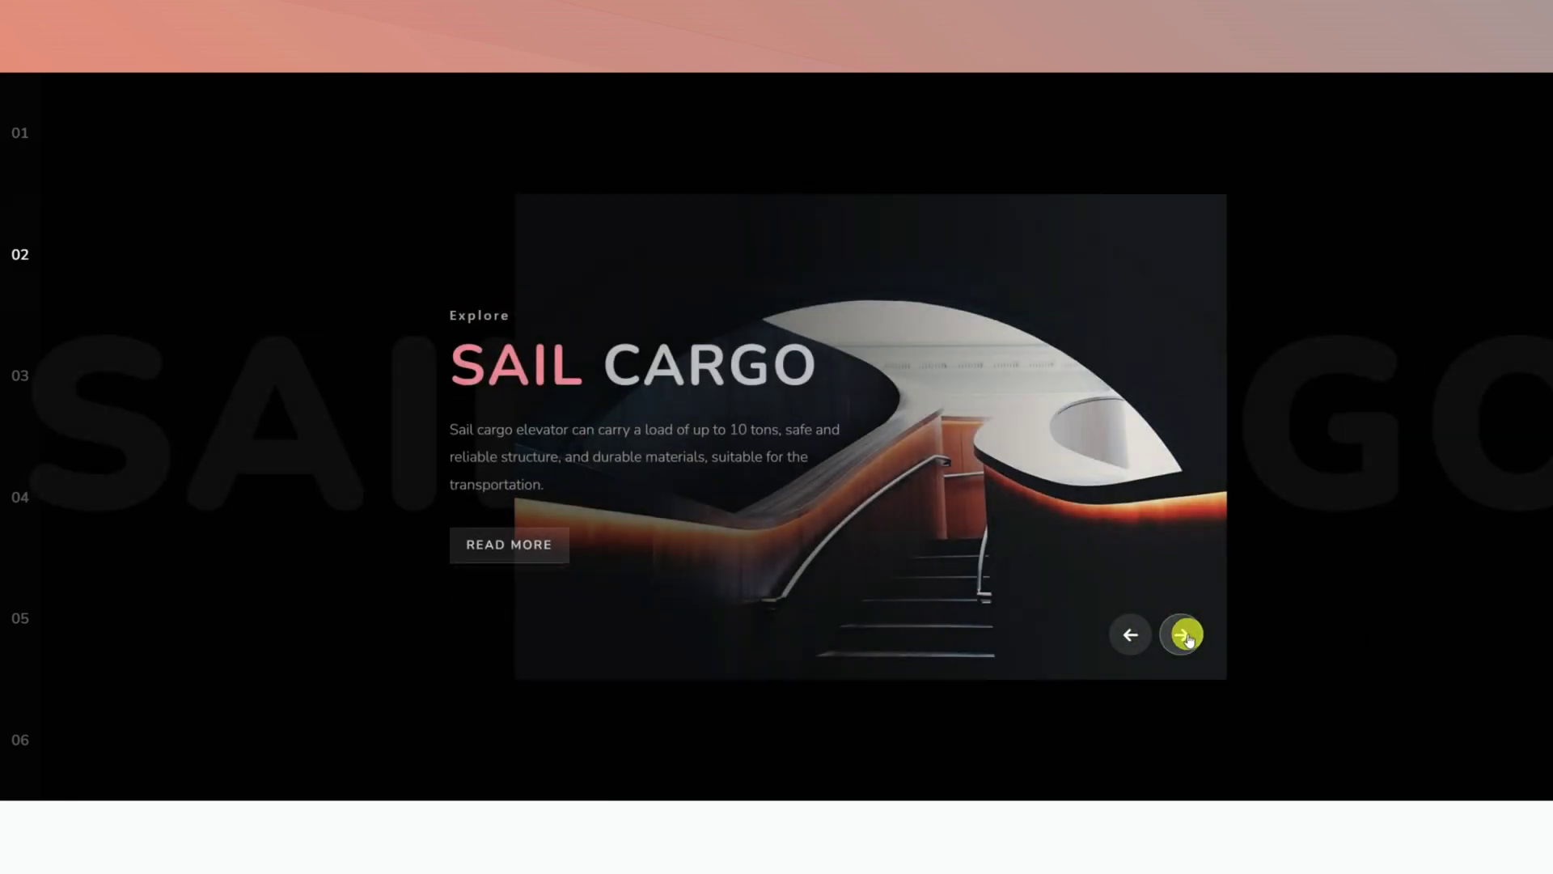
click(1187, 640)
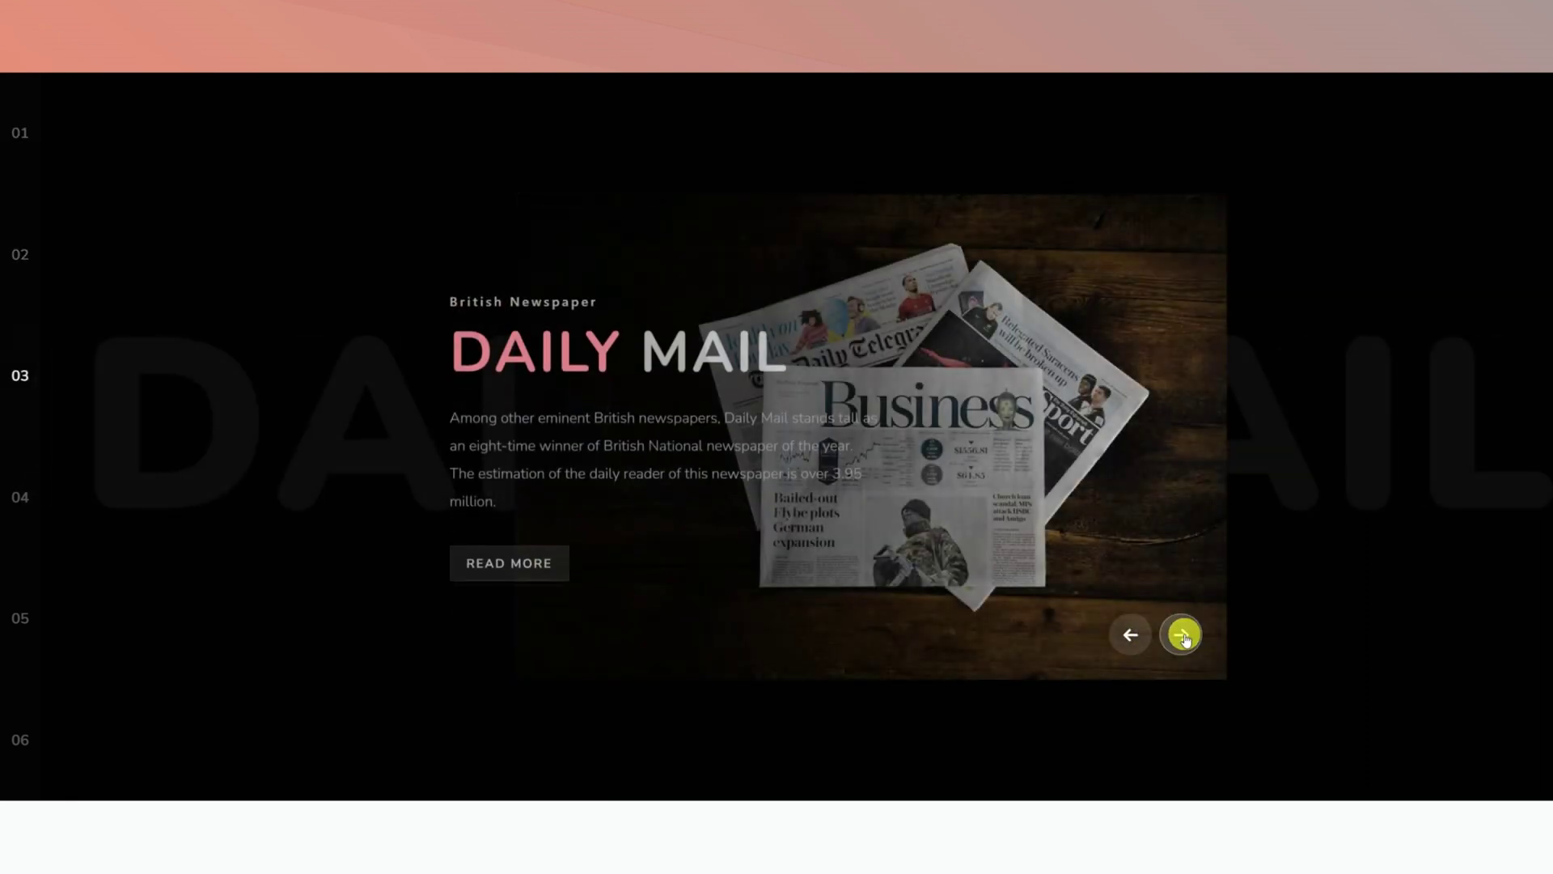
click(1186, 639)
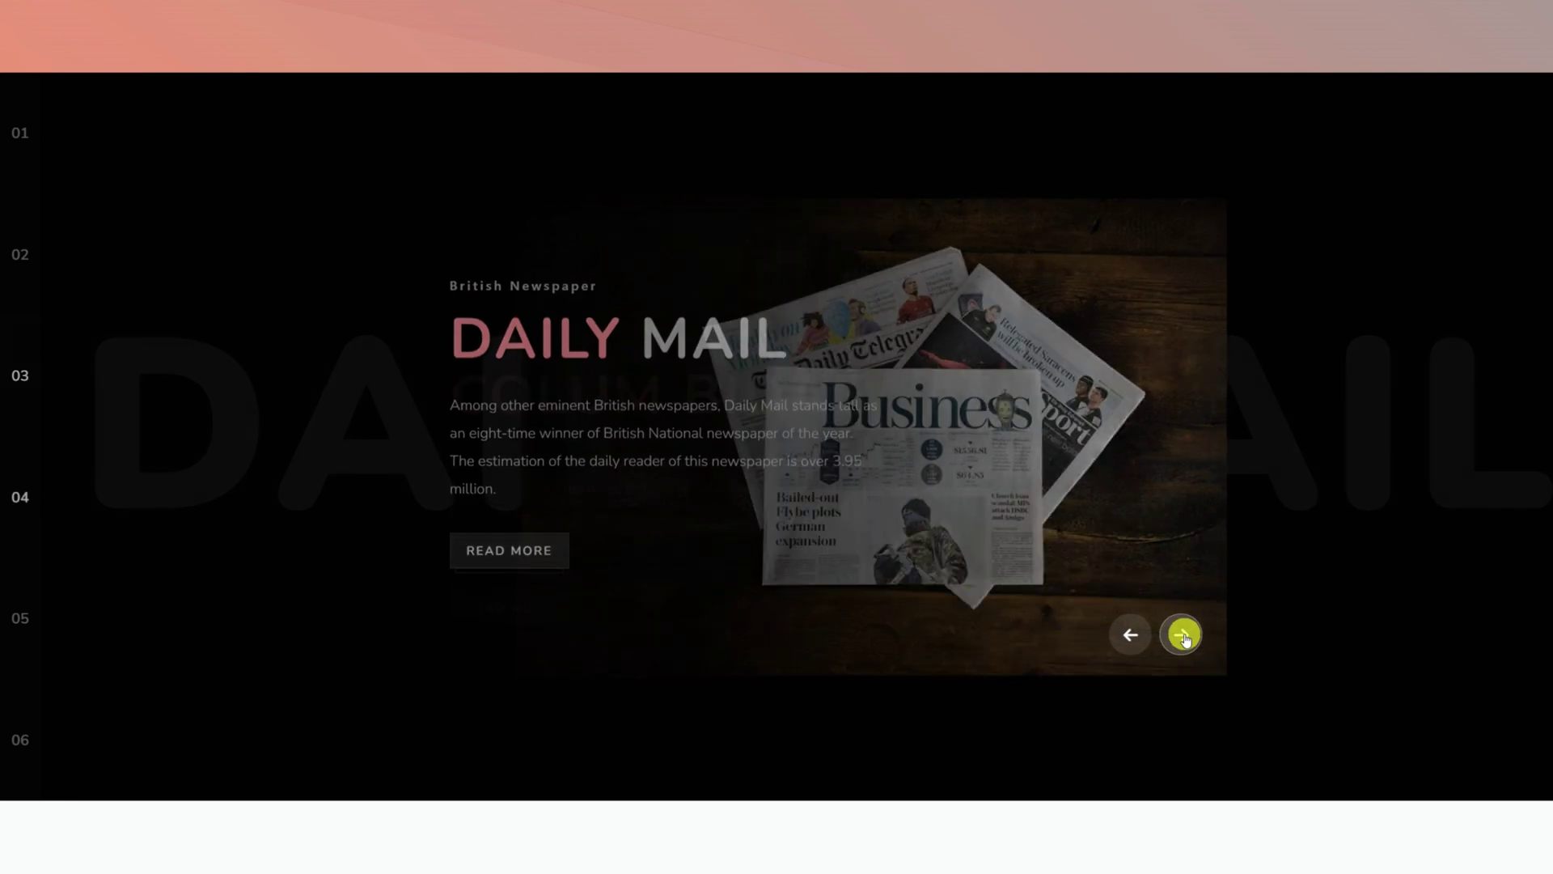
click(1186, 638)
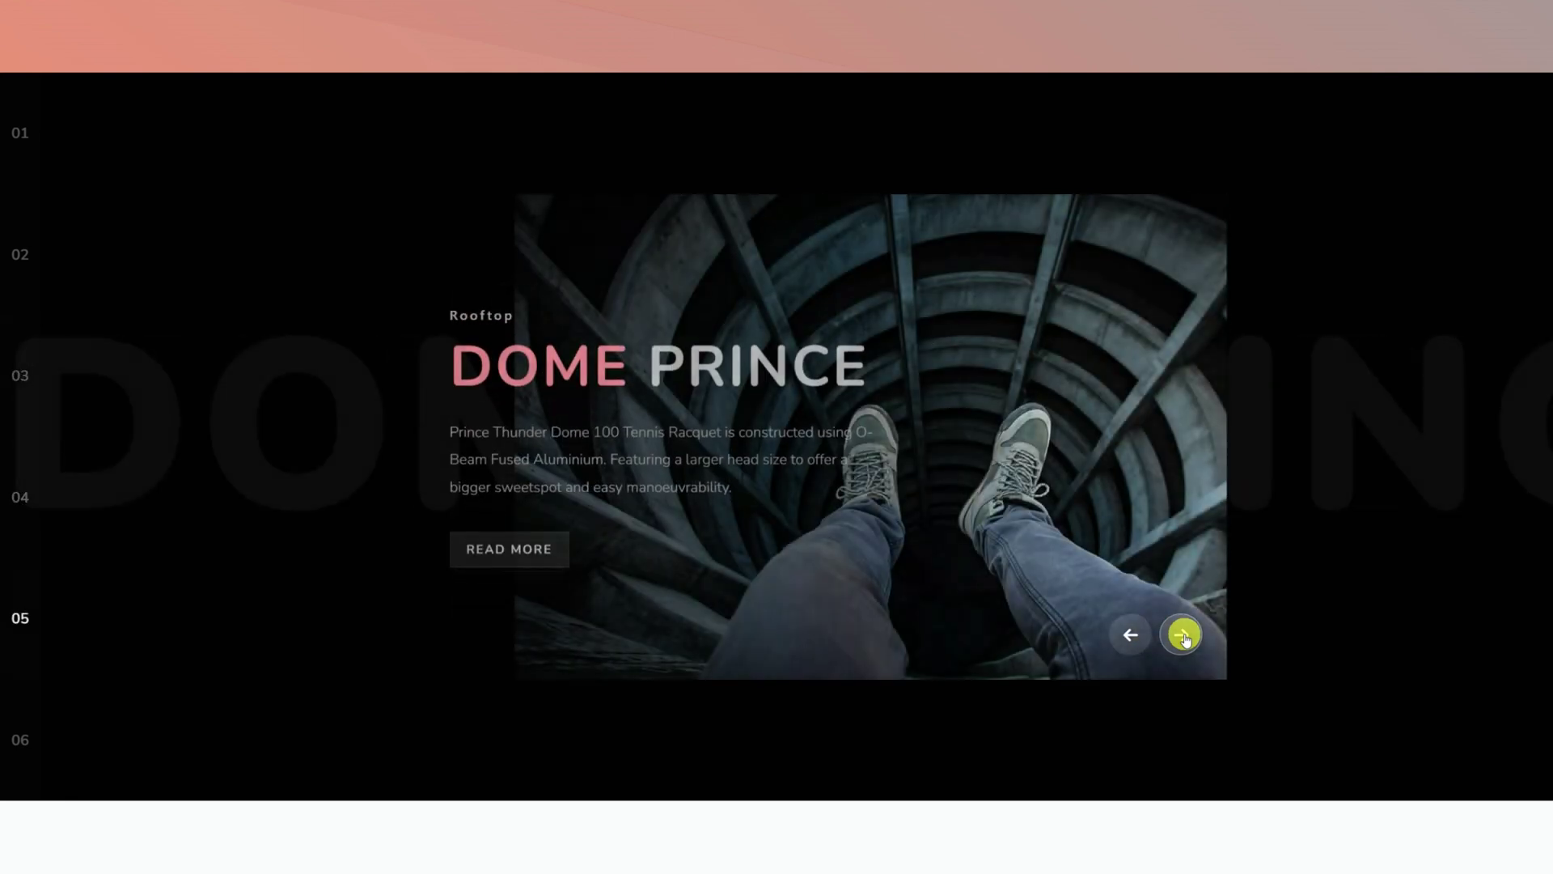
click(1186, 639)
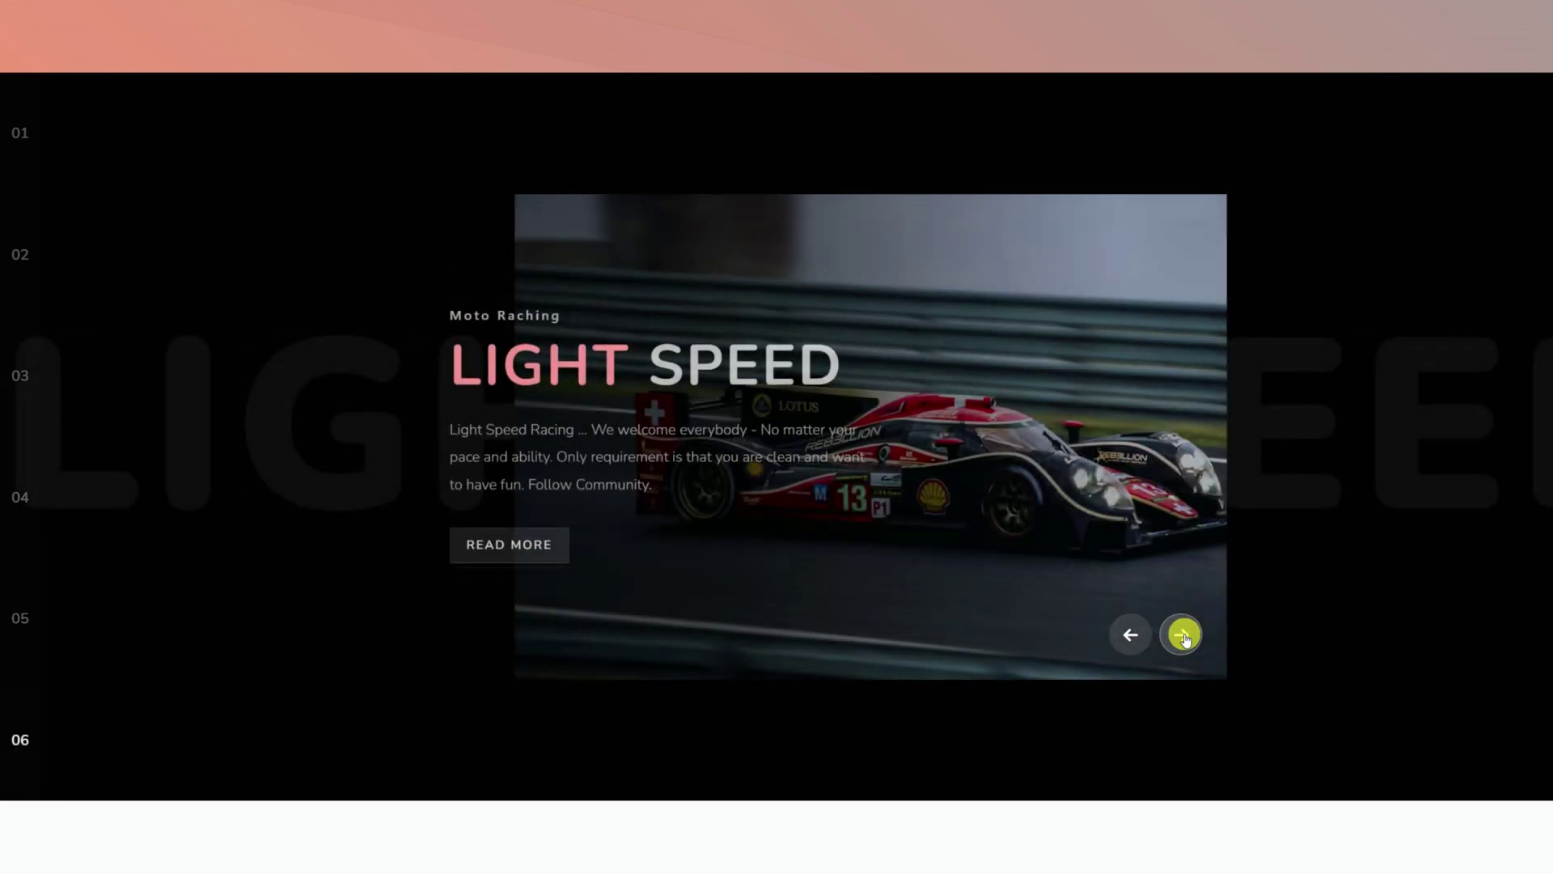
Jump to slide 01 Archi Park, then 02 Sail Cargo, then 05 Dome Prince.
click(14, 136)
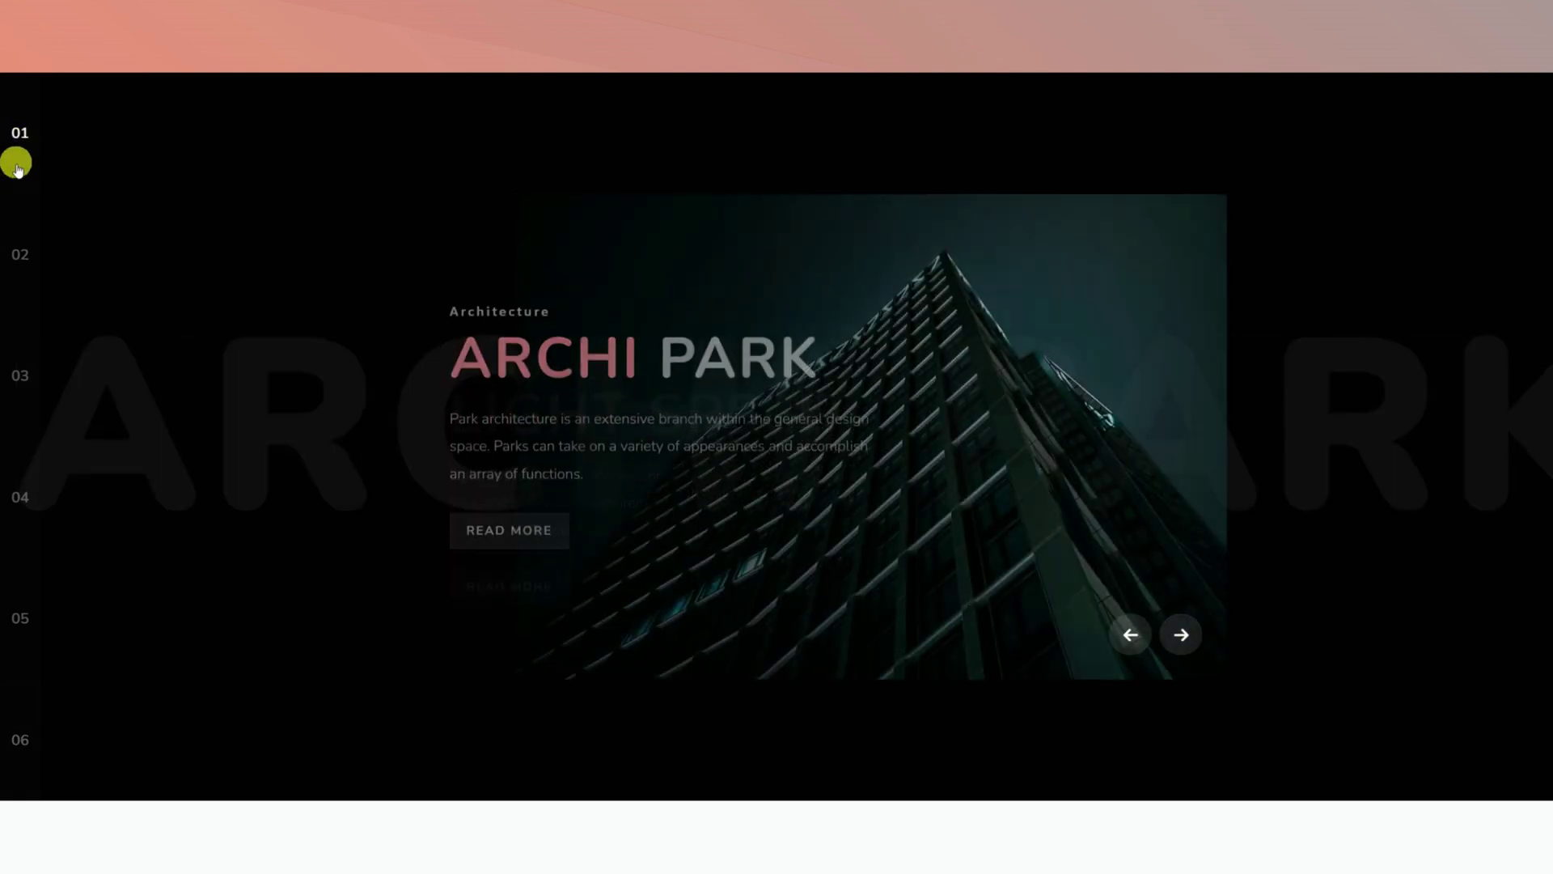
click(17, 257)
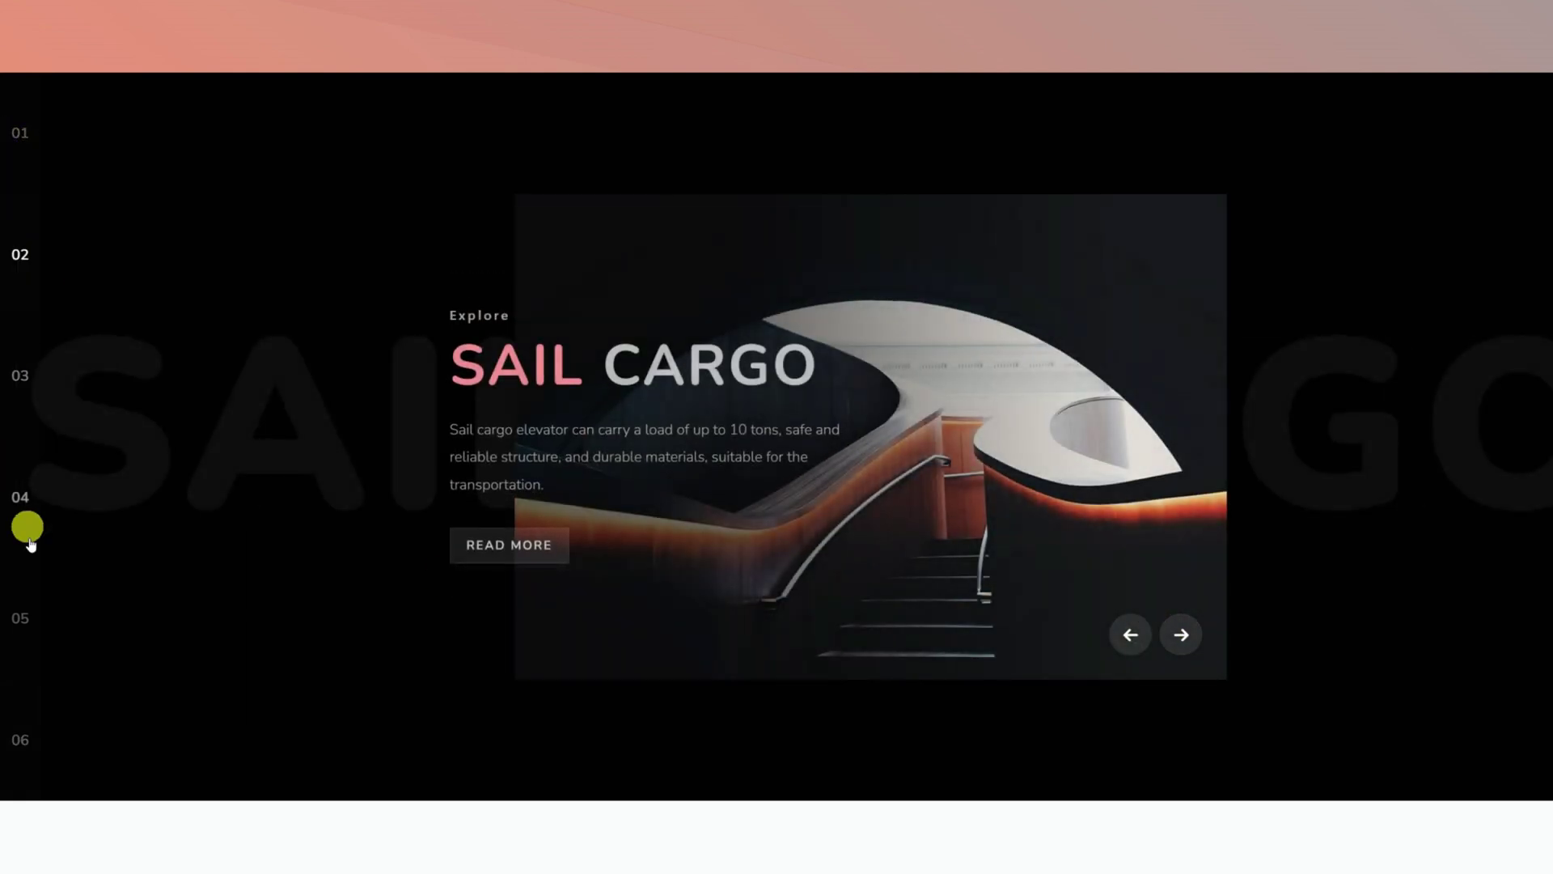
click(34, 618)
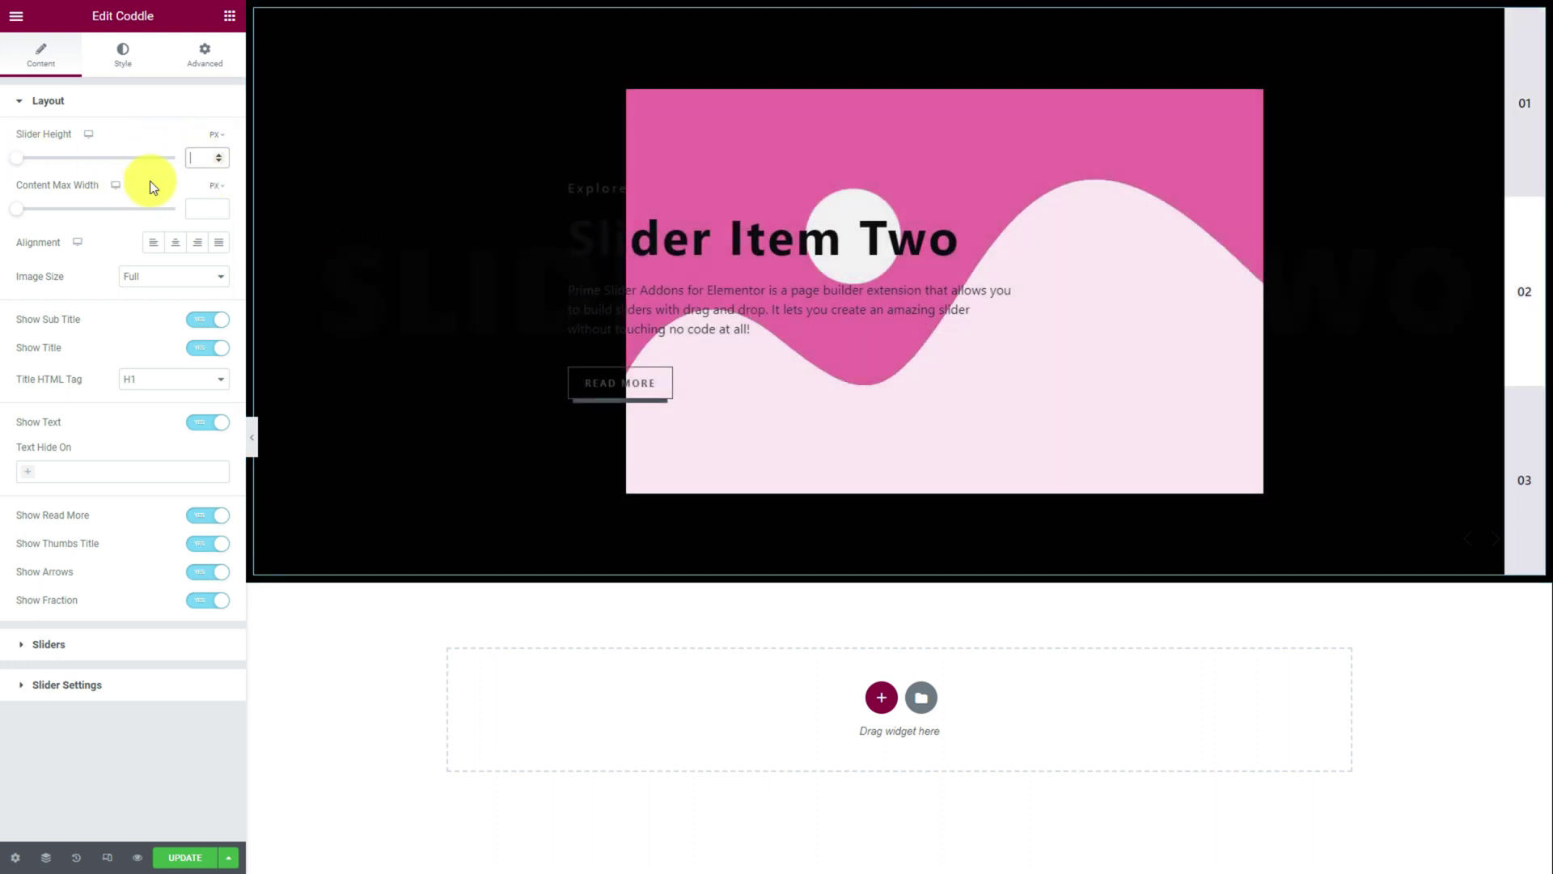
Set Slider Height to 900 and Content Max Width to 560.
text(900)
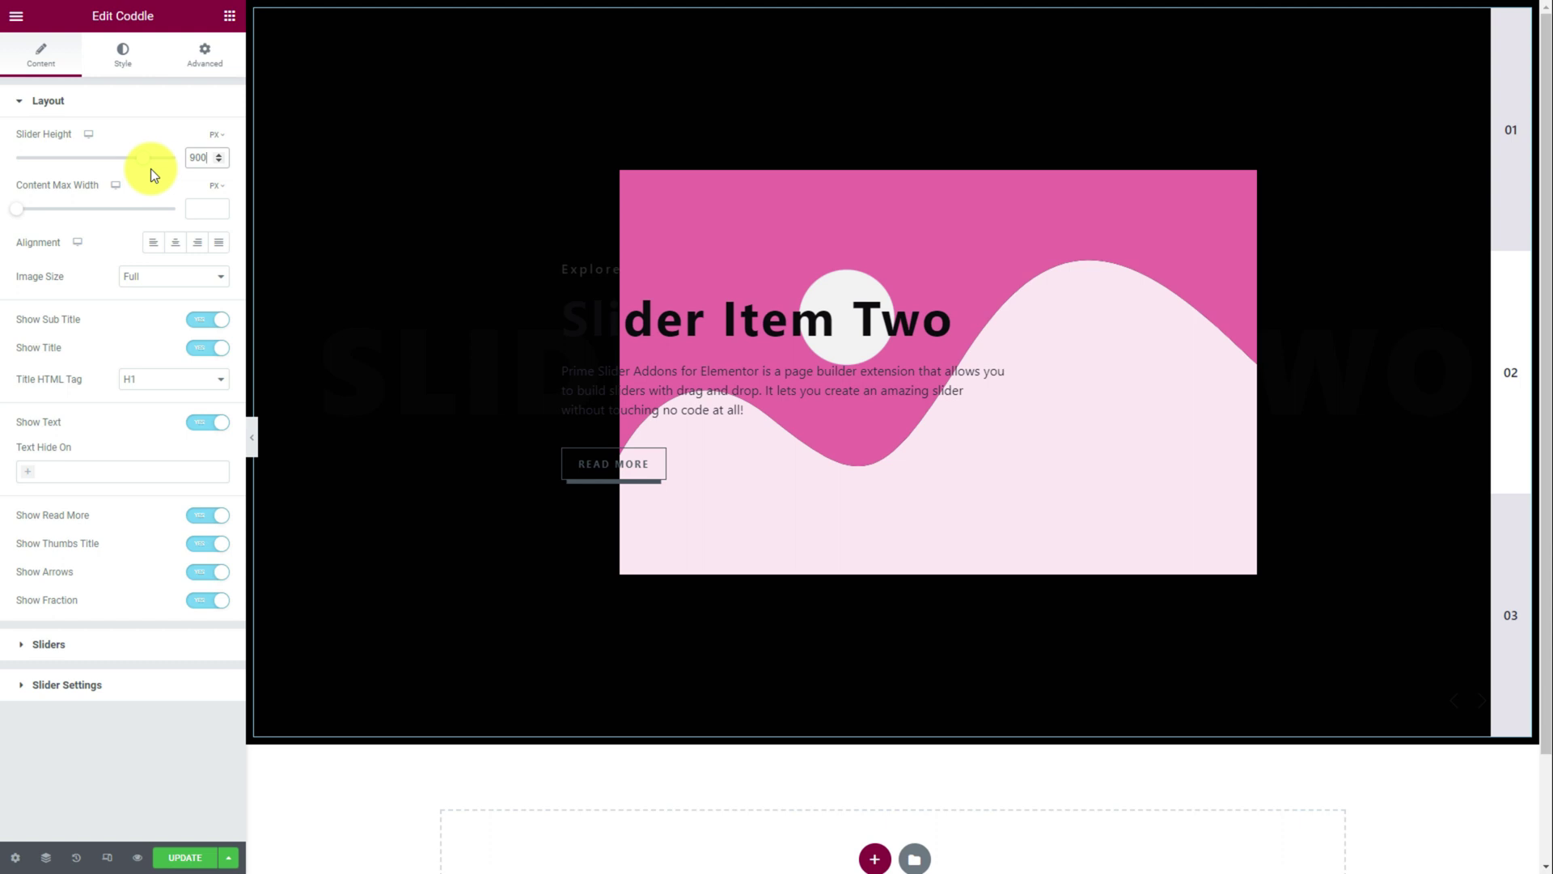
click(198, 209)
text(560)
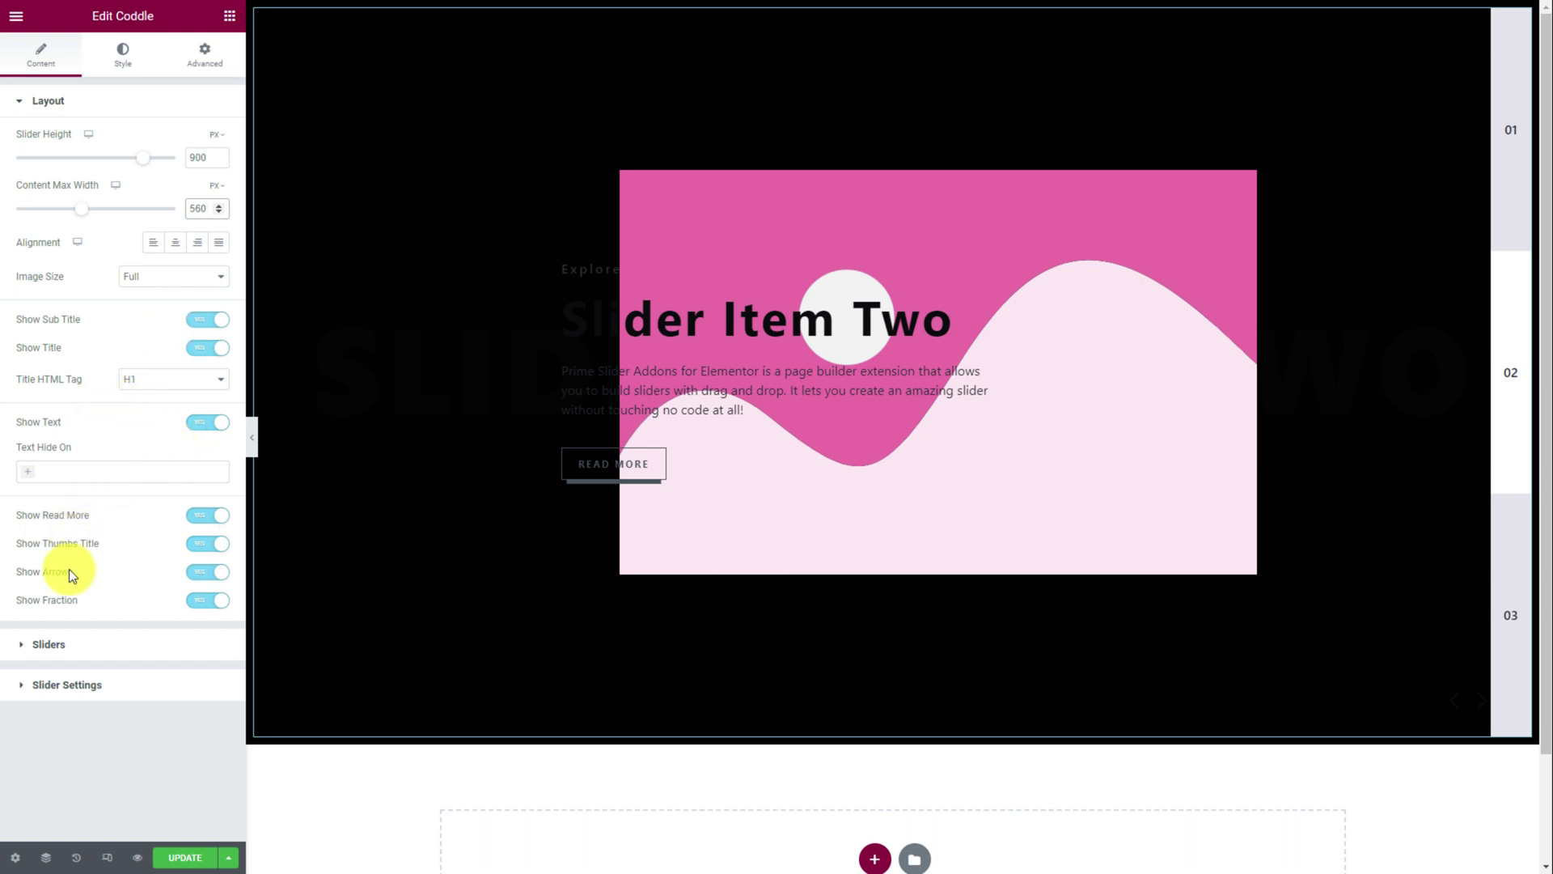
click(109, 684)
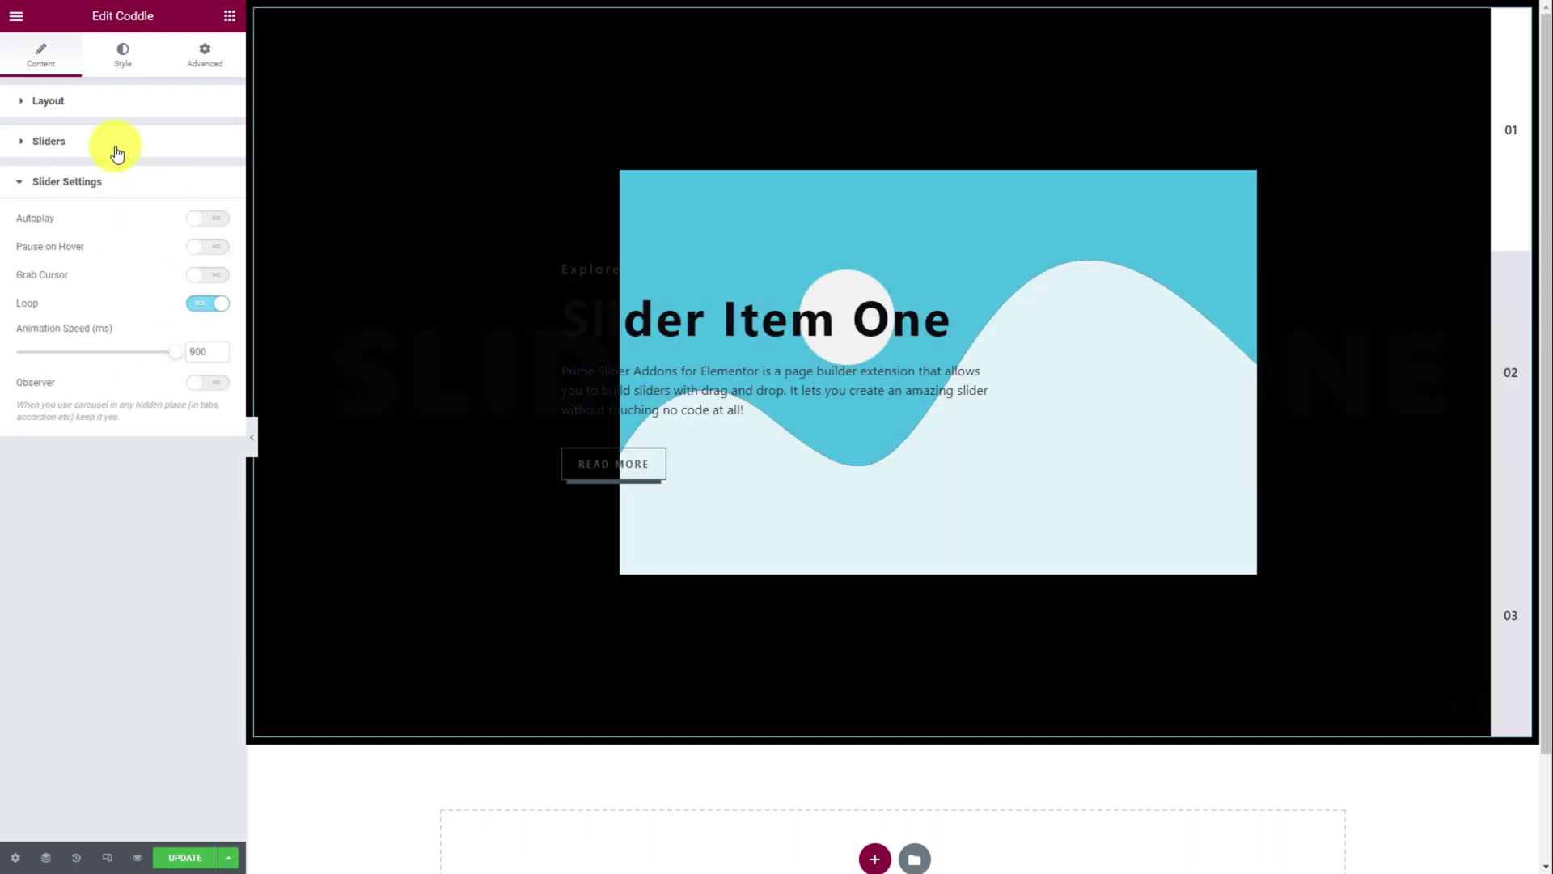
Duplicate Slider Item Three three times for six items, then expand Slider Item One.
click(115, 144)
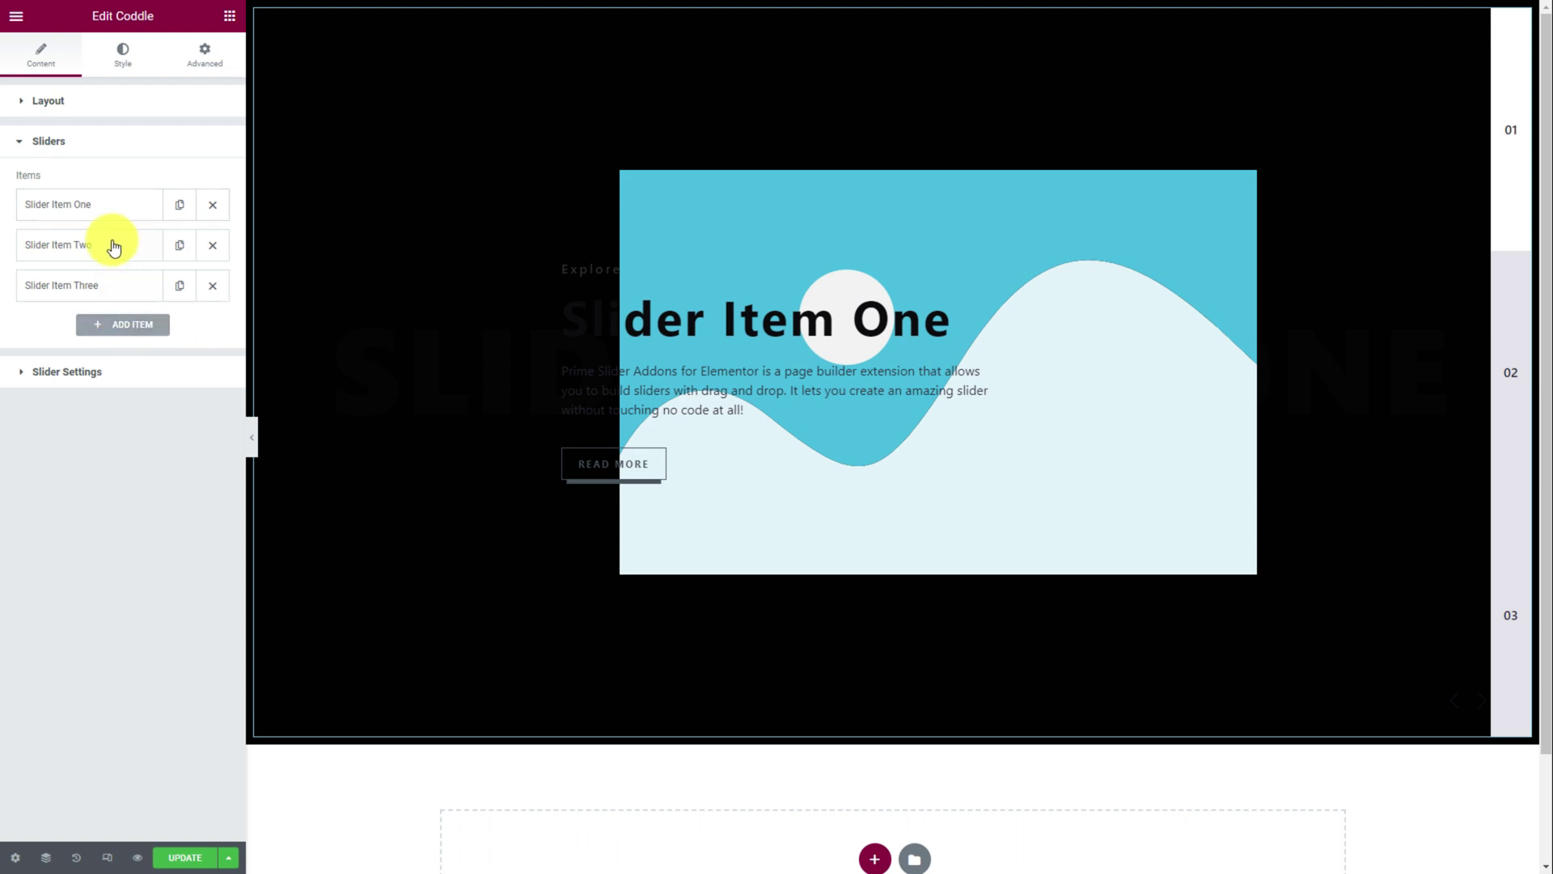
click(179, 288)
click(180, 287)
click(179, 287)
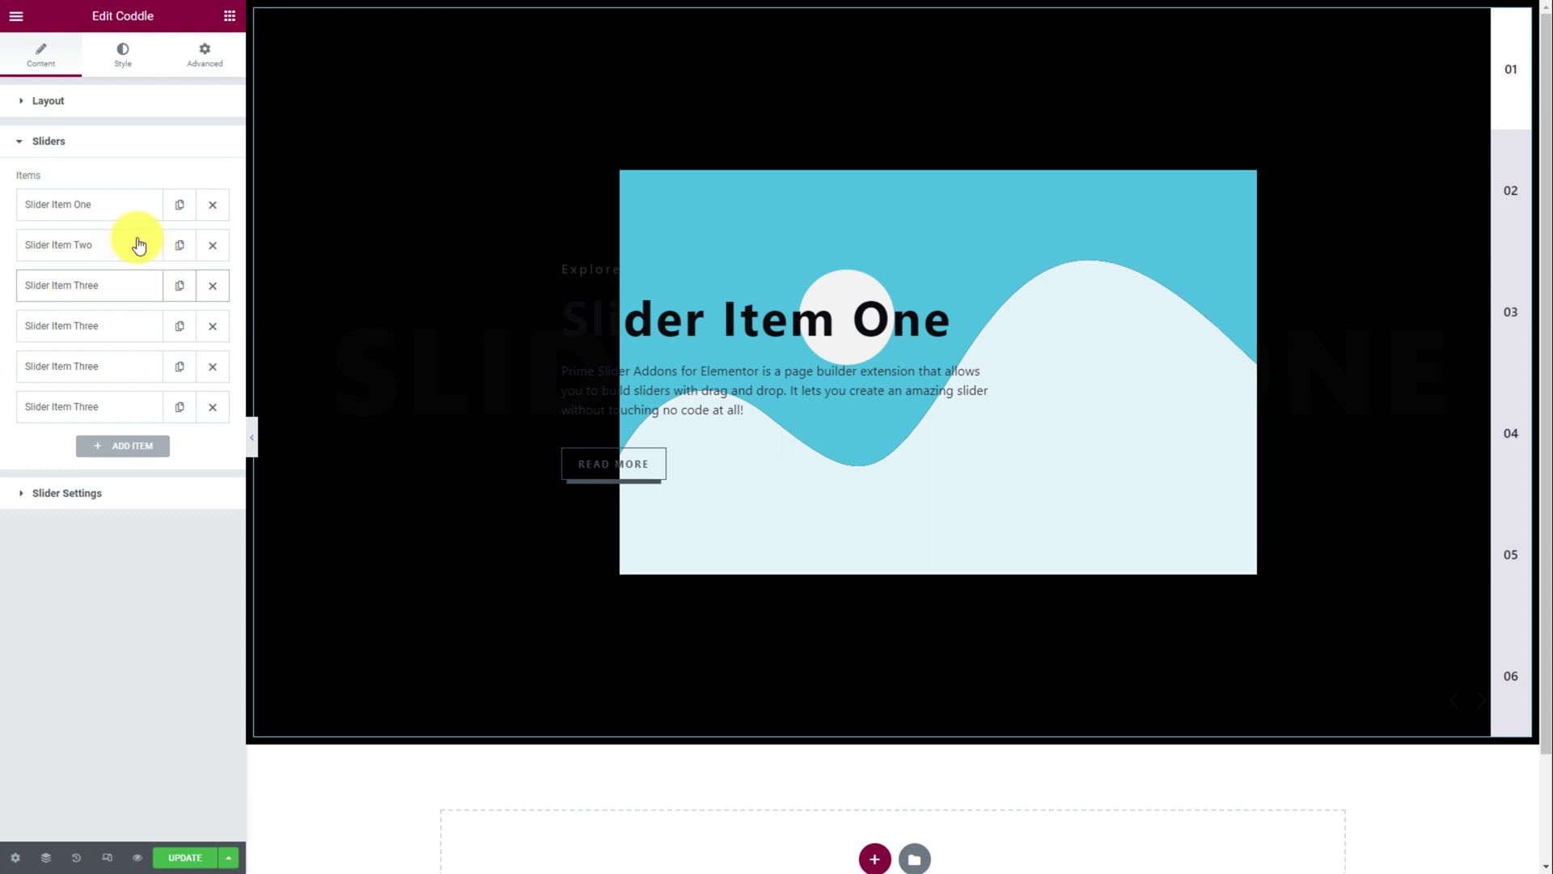
click(121, 212)
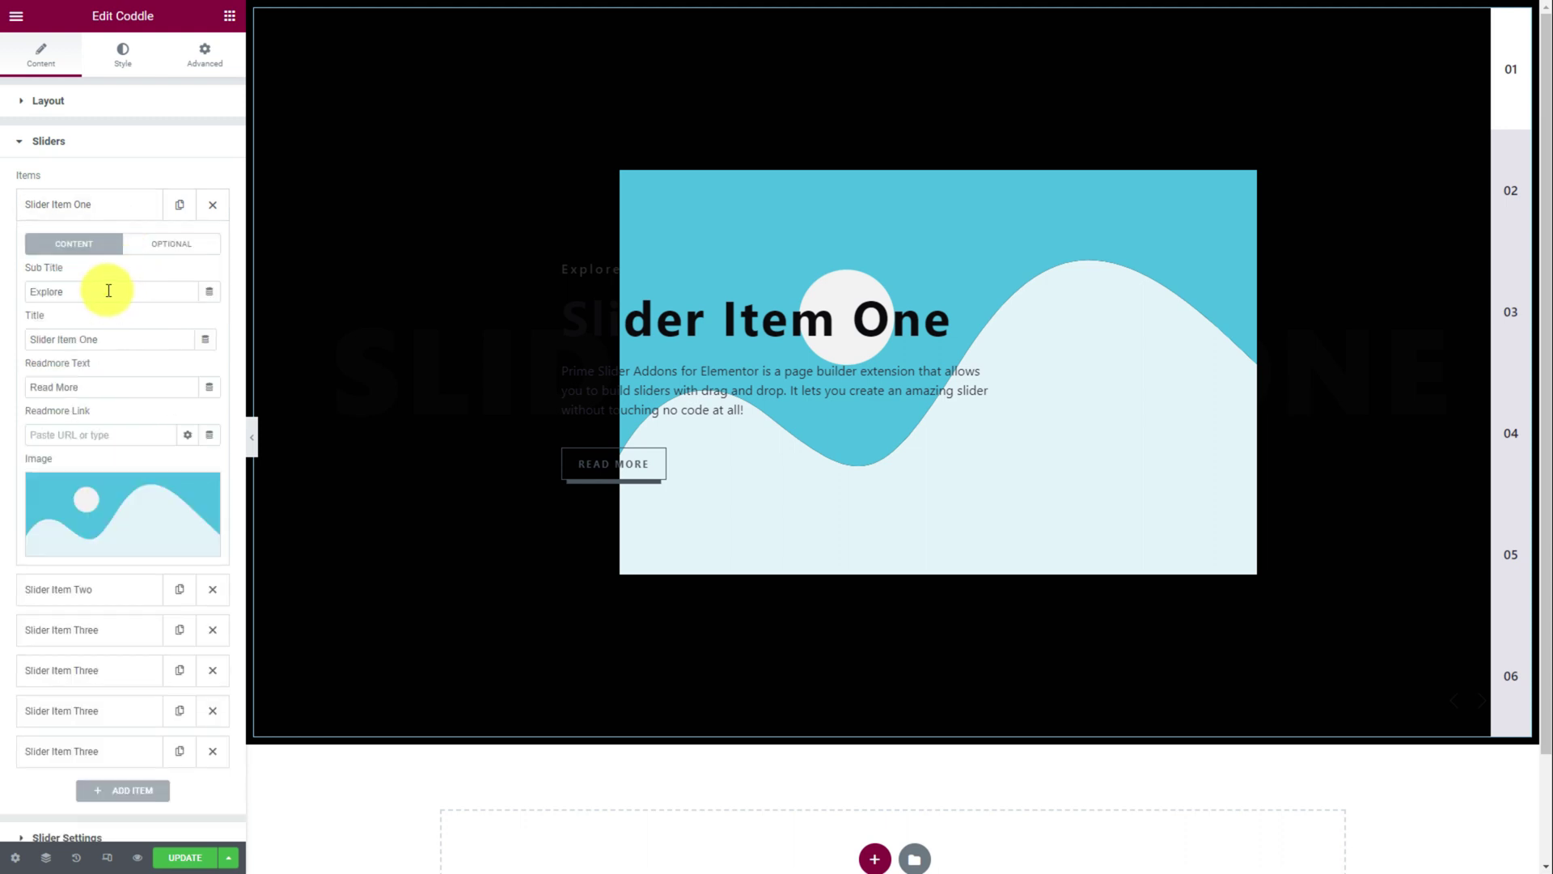
Retitle item one 'Archi Park' with subtitle 'Architecture' and a dark skyscraper photo.
drag(122, 334, 11, 343)
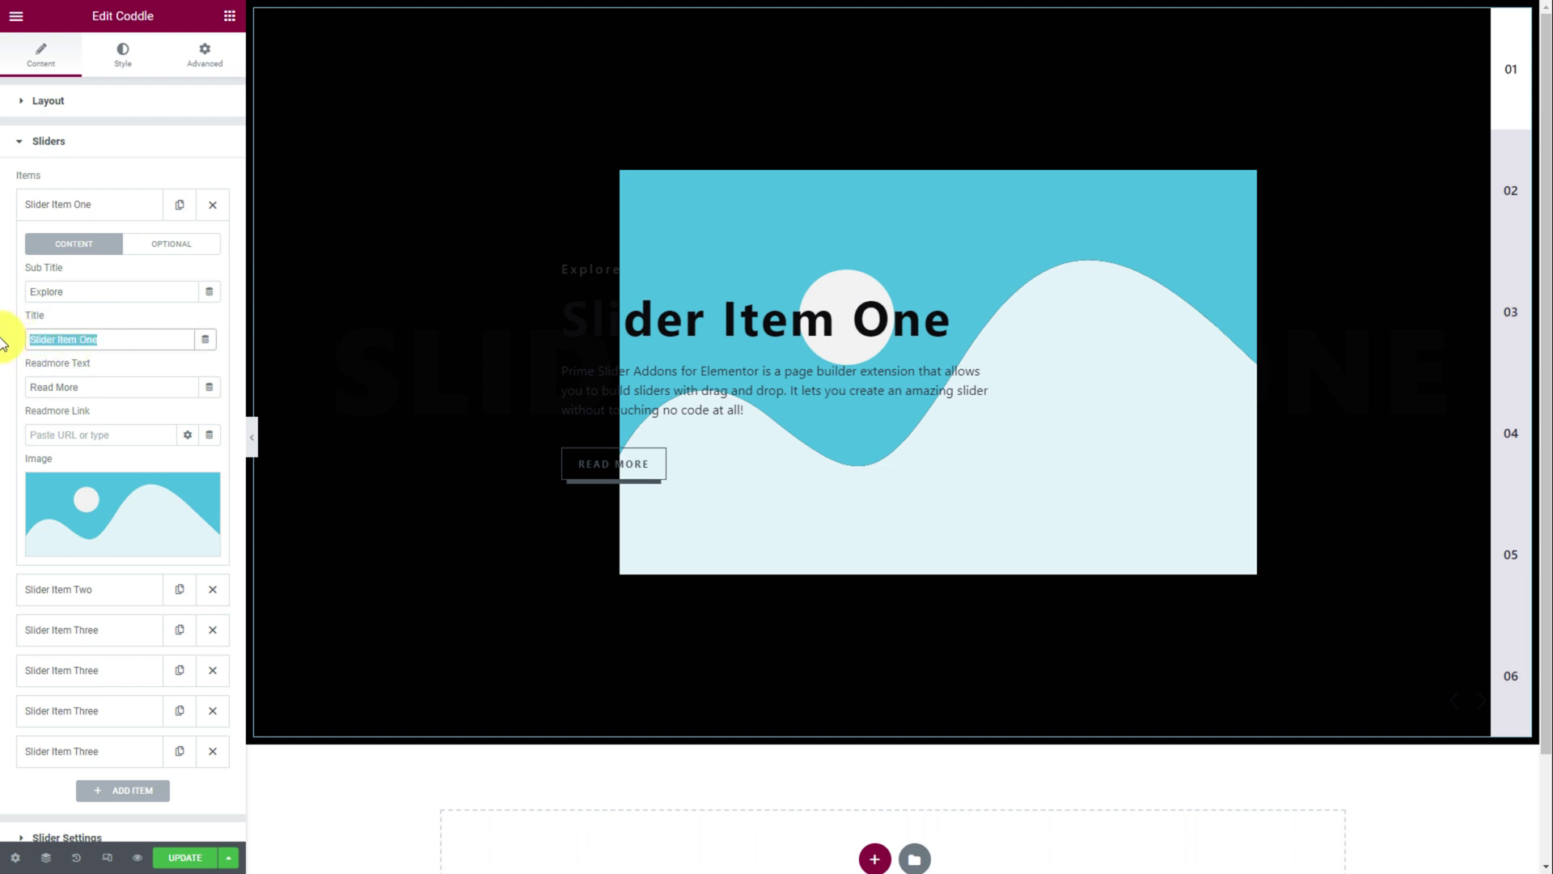
text(Archi Park)
double_click(80, 289)
text(Architecture)
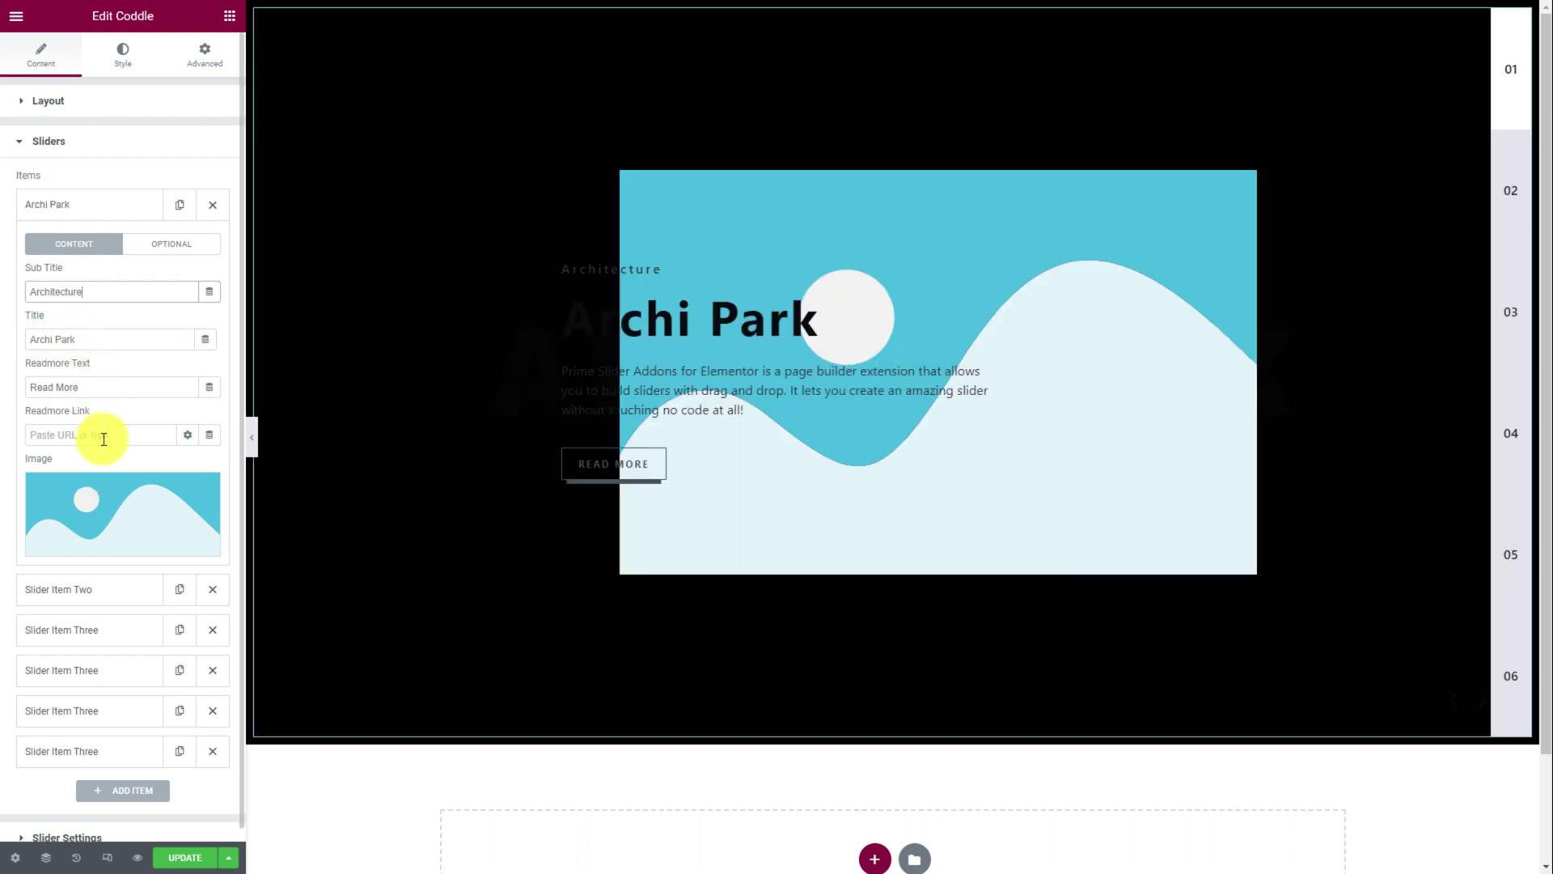
click(123, 495)
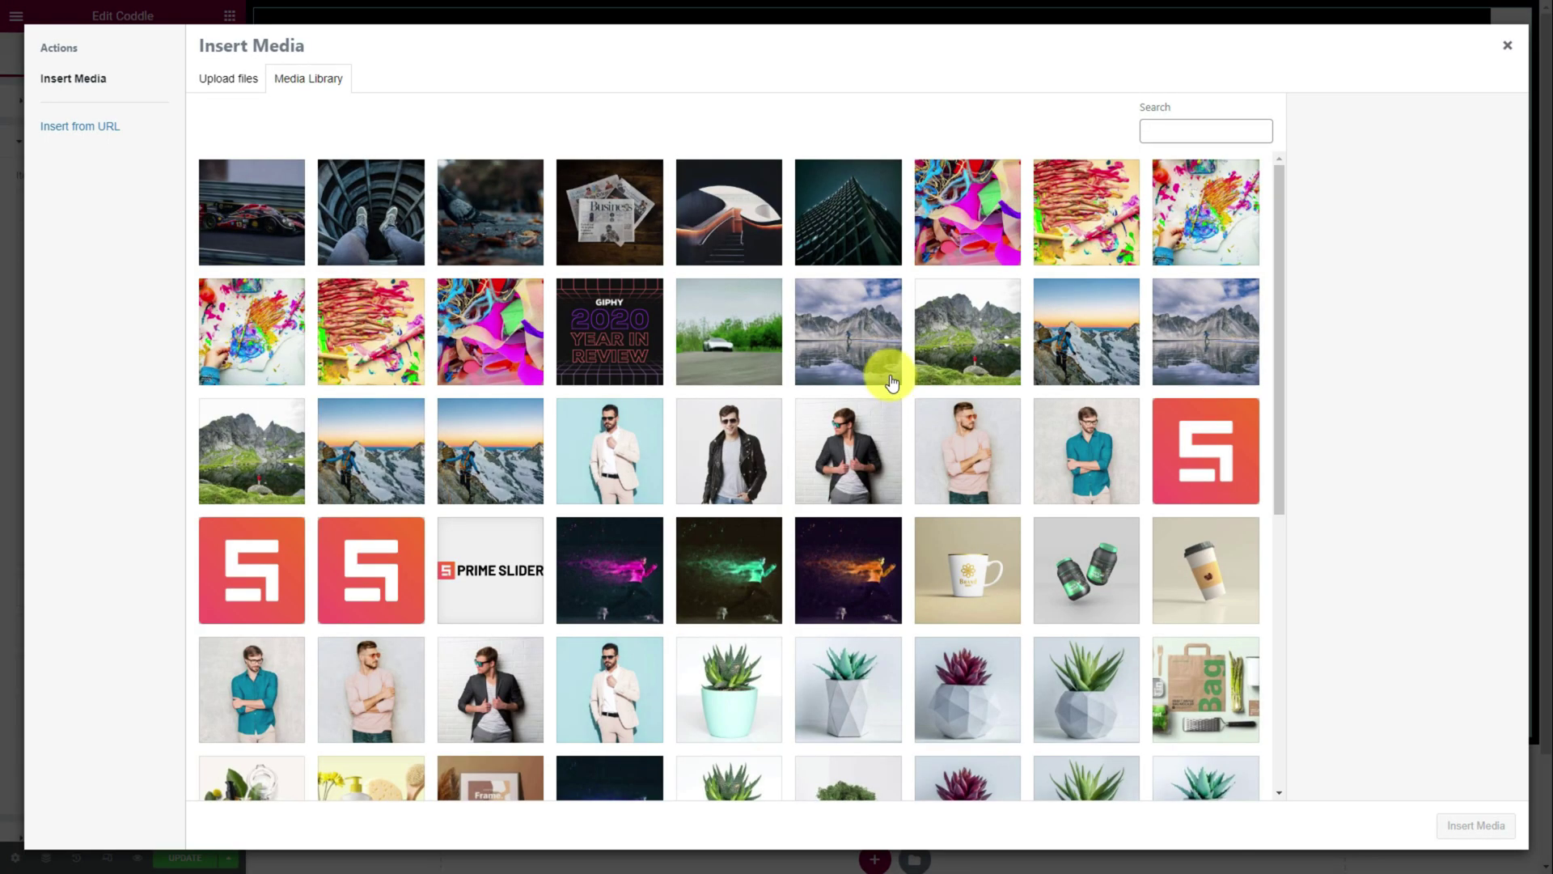
click(855, 220)
click(1470, 823)
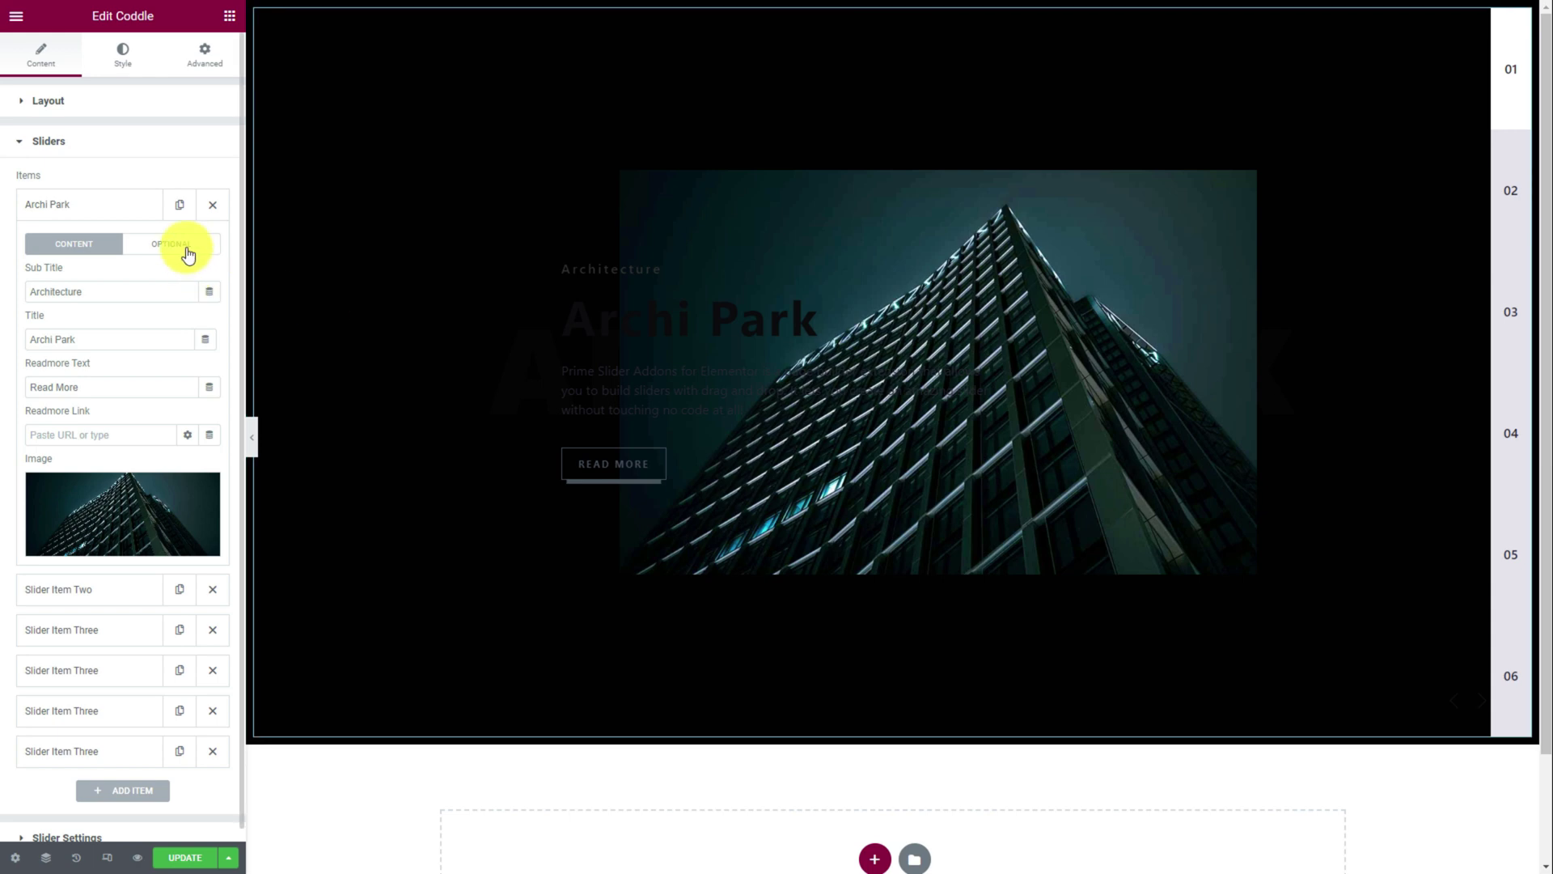
Replace the Archi Park slide text with the park architecture description.
click(186, 245)
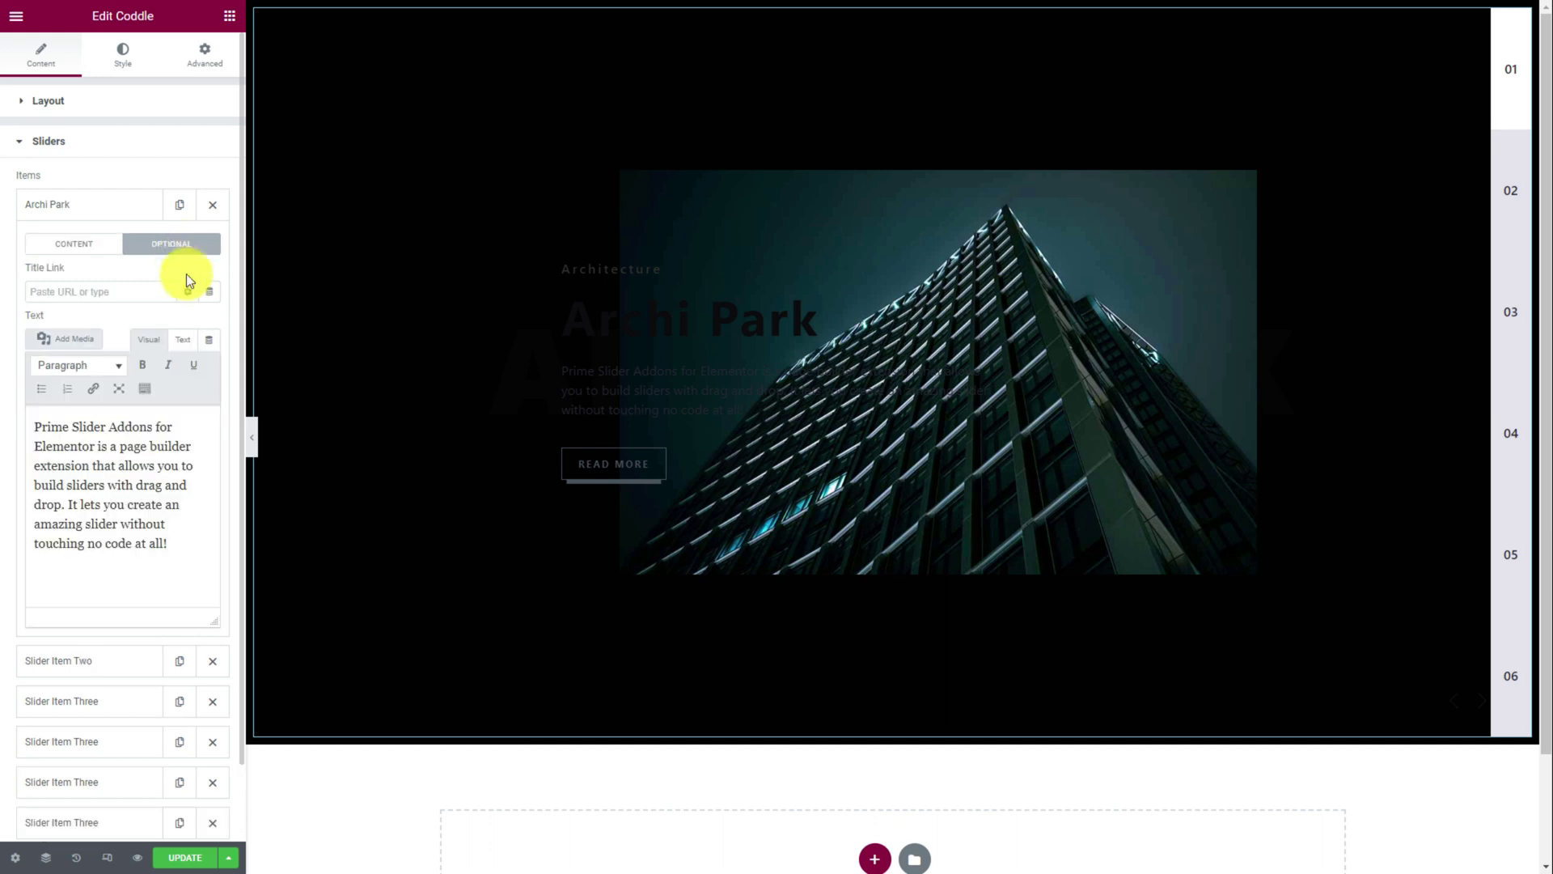
click(184, 341)
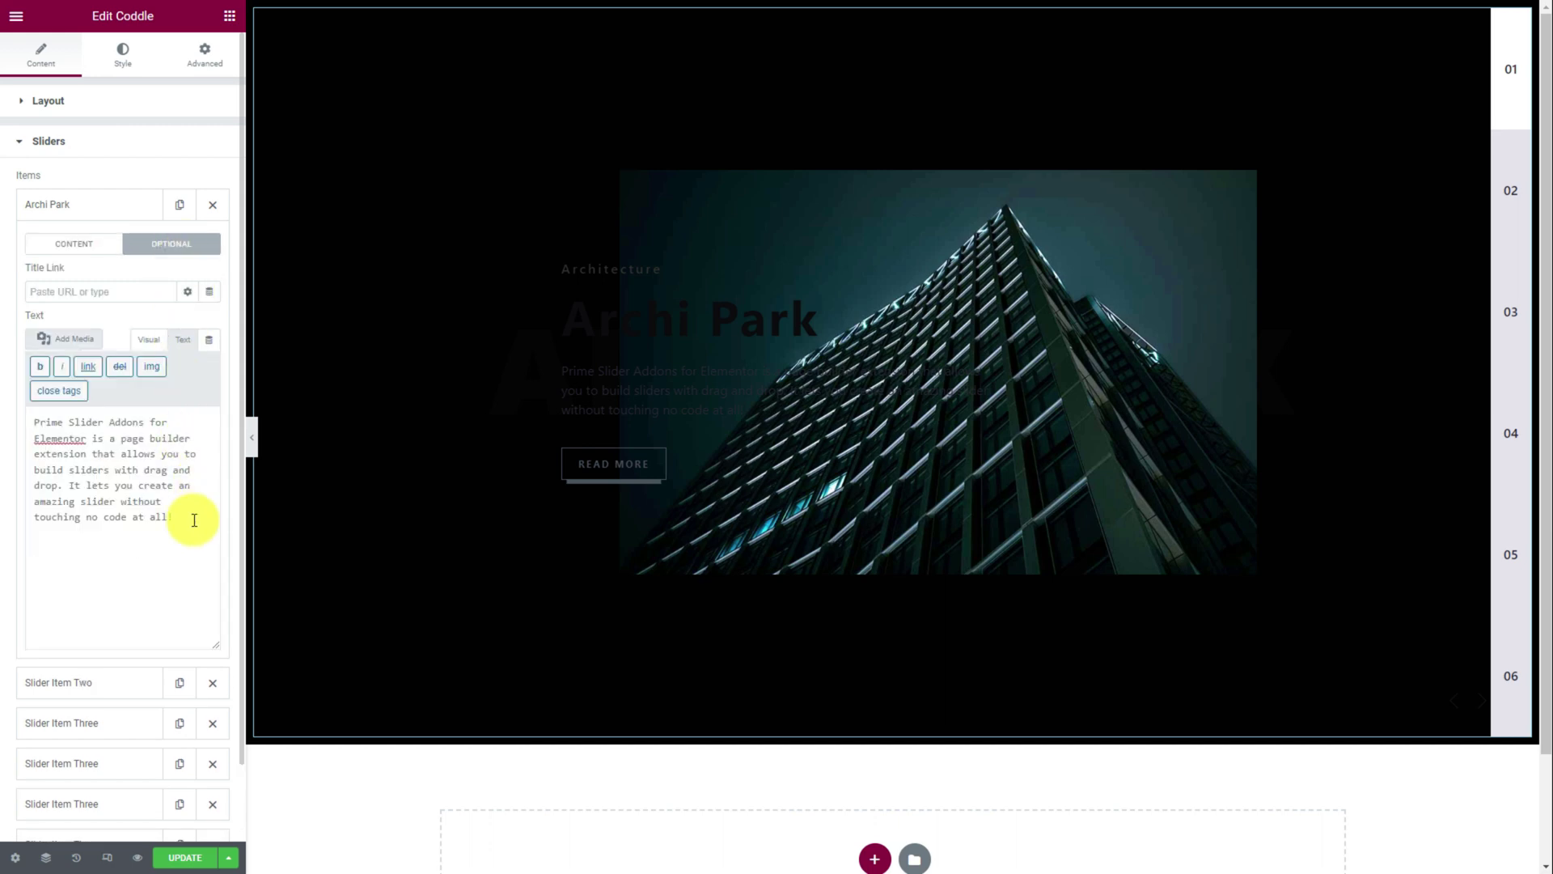
key(ctrl+a)
text(Park architecture is an extensive branch within the general design space. Parks can take on a variety of appearances and accomplish an array of functions.)
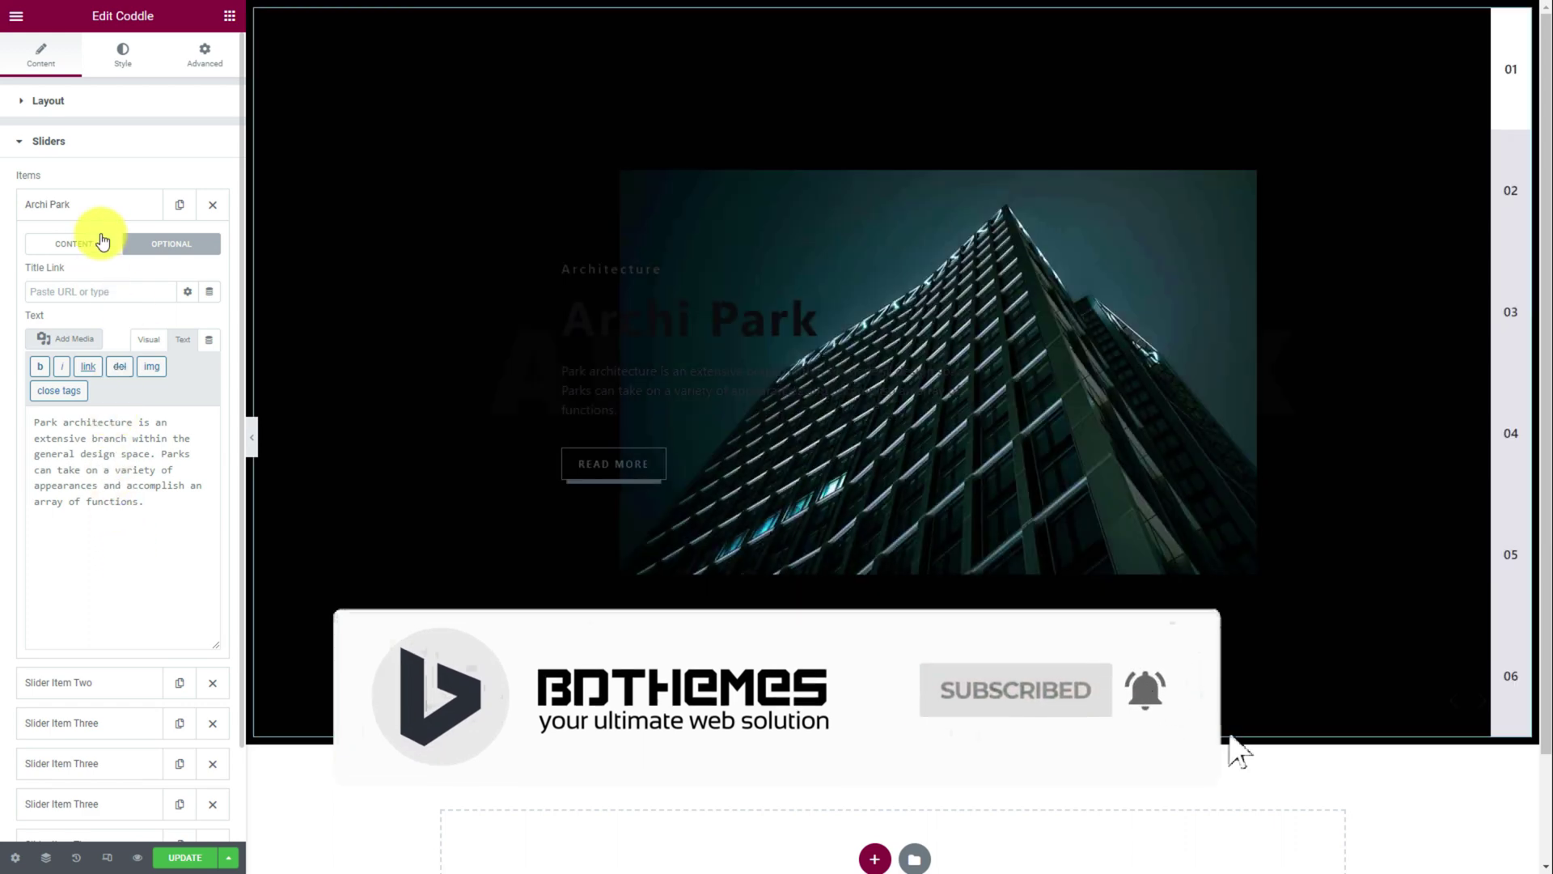
click(111, 206)
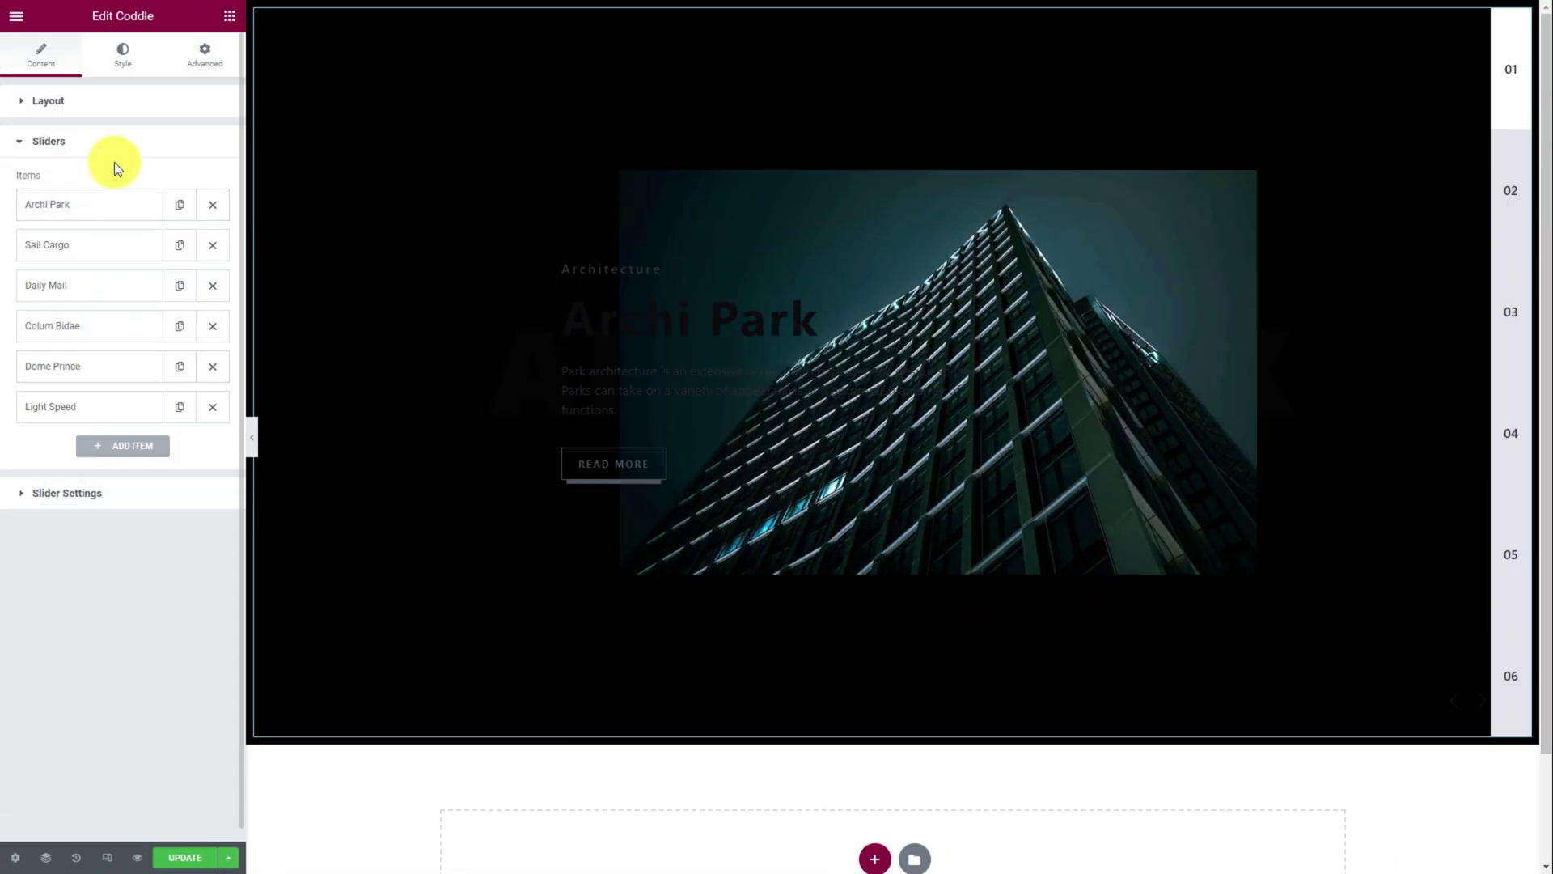
Turn on Autoplay, Pause on Hover, Grab Cursor and Observer in Slider Settings.
click(103, 514)
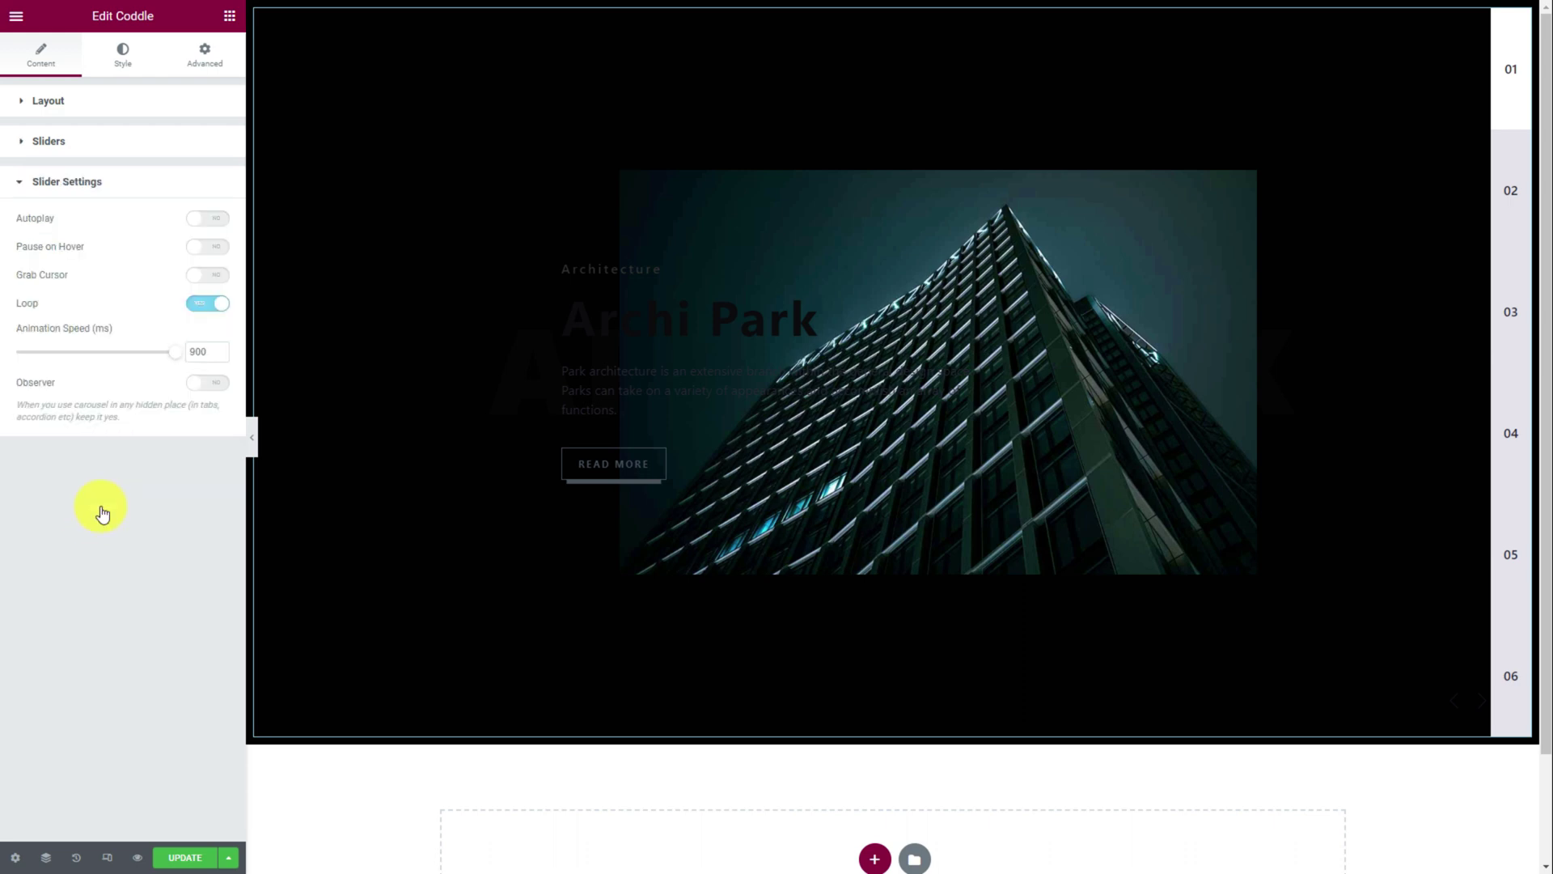
click(217, 220)
click(212, 281)
click(221, 309)
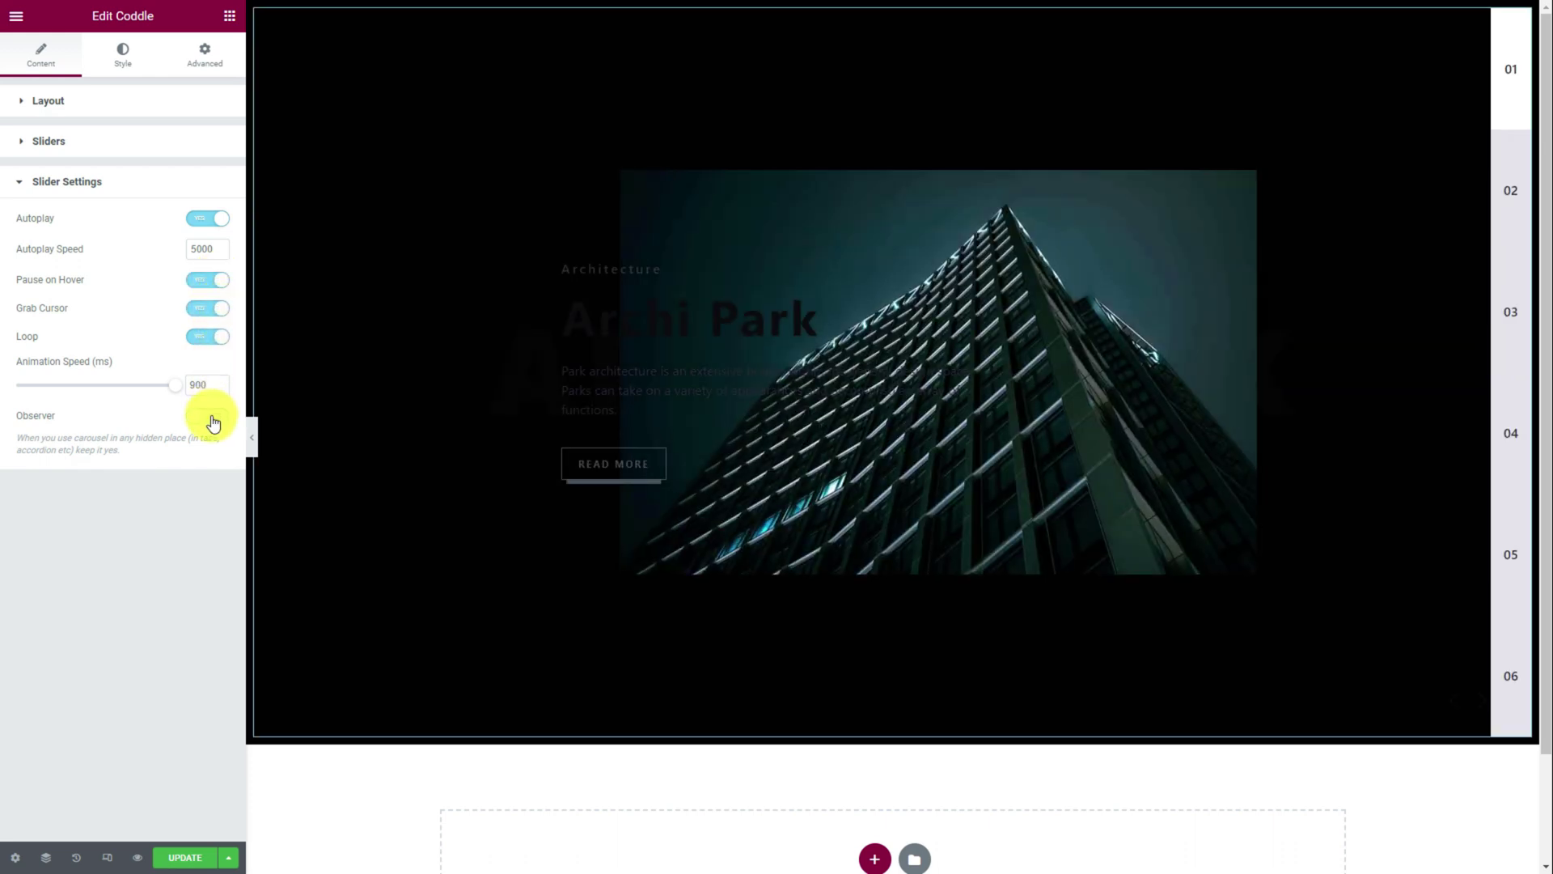
click(208, 416)
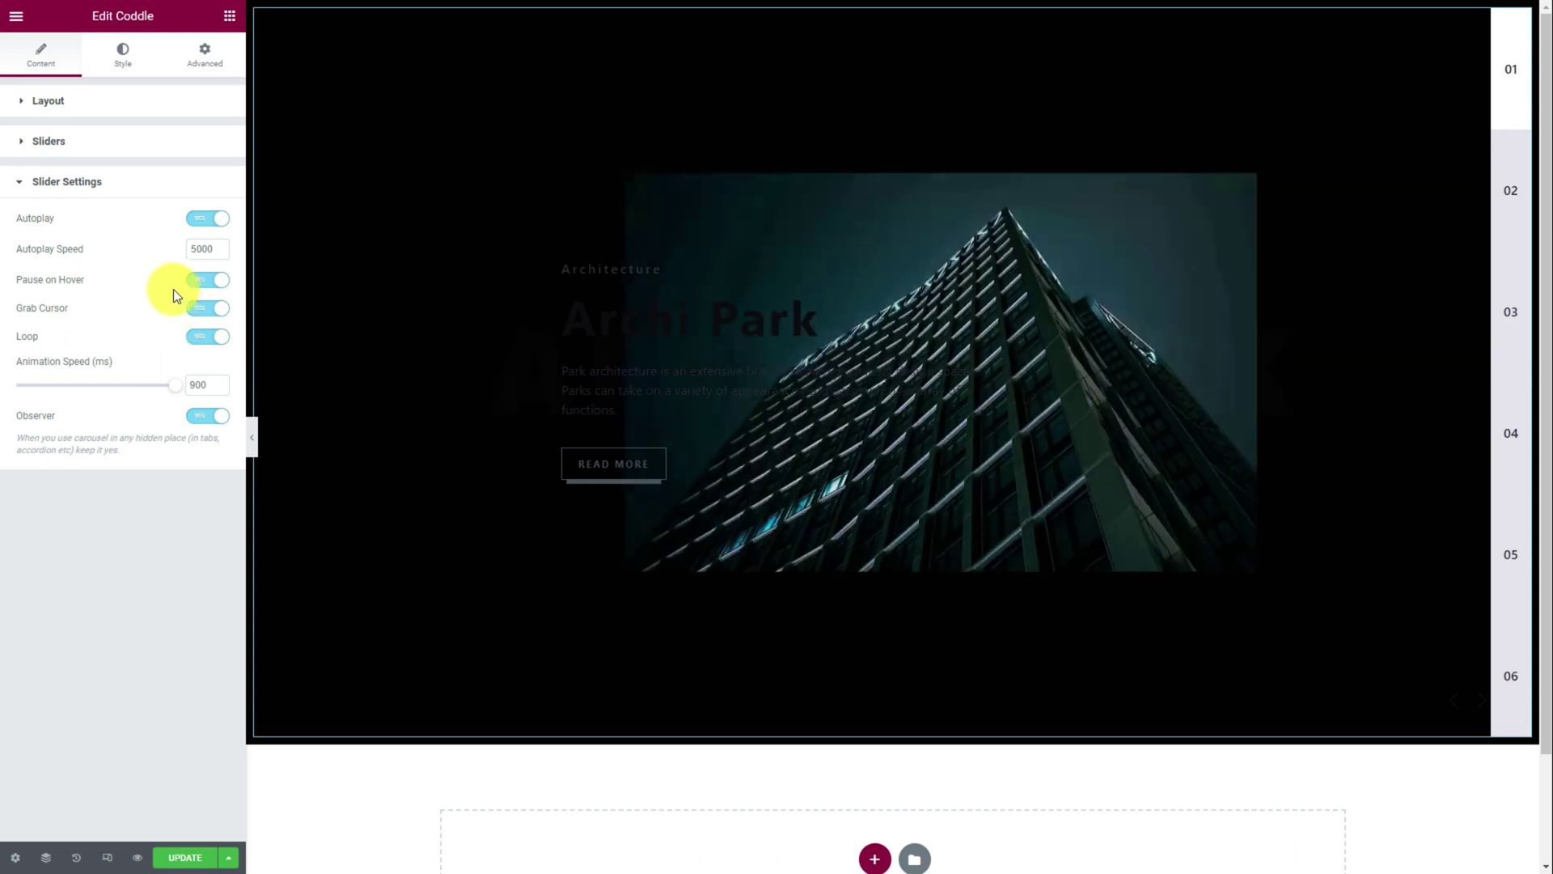
click(119, 68)
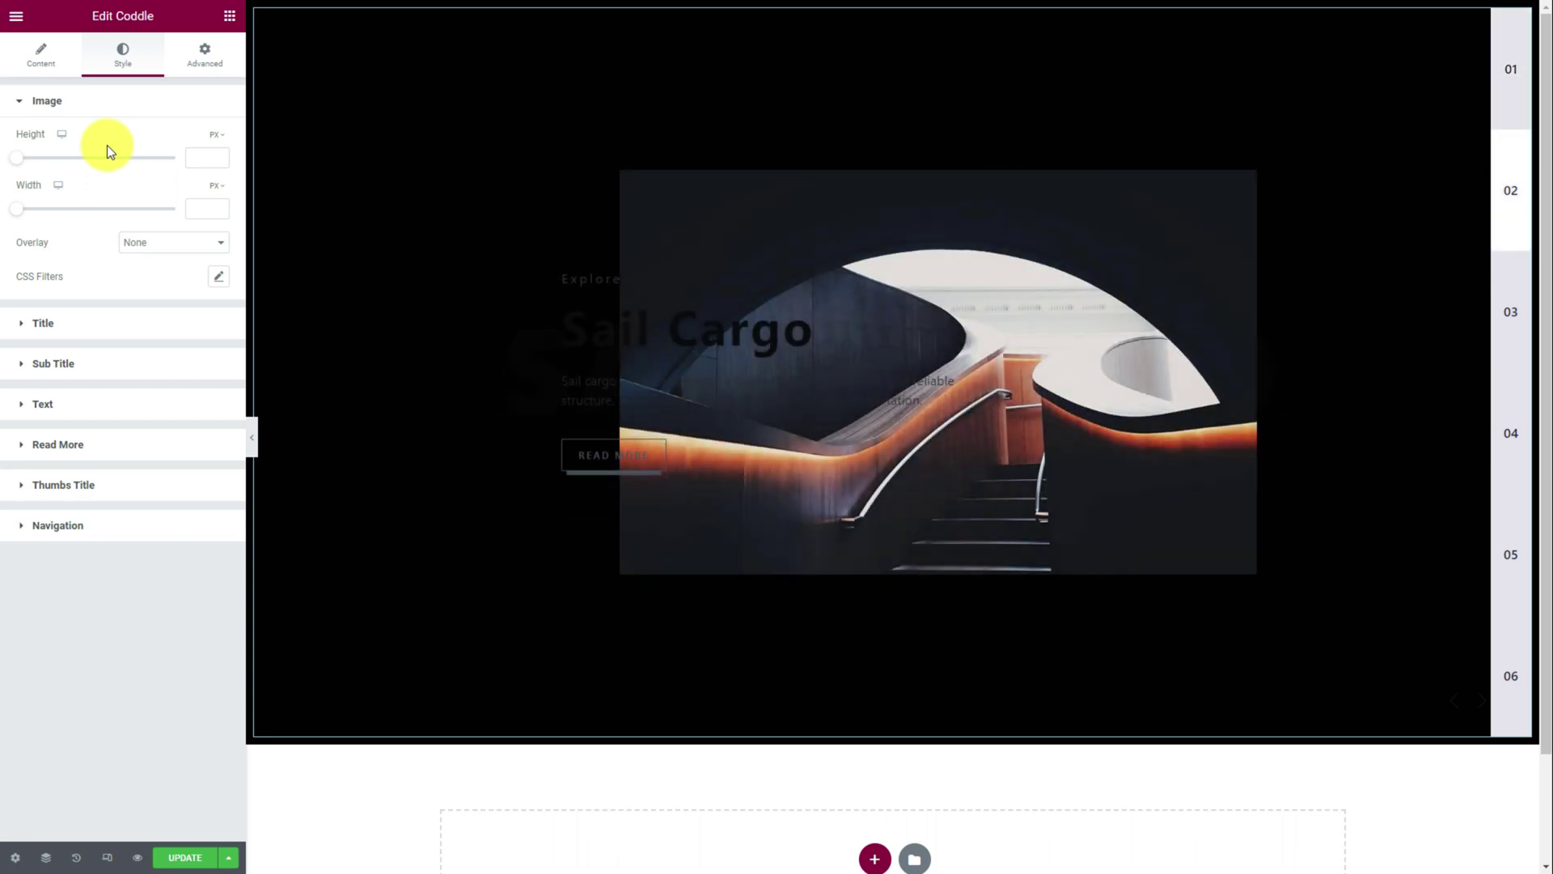
Set the image height to 600 and choose the Blend image overlay.
click(206, 153)
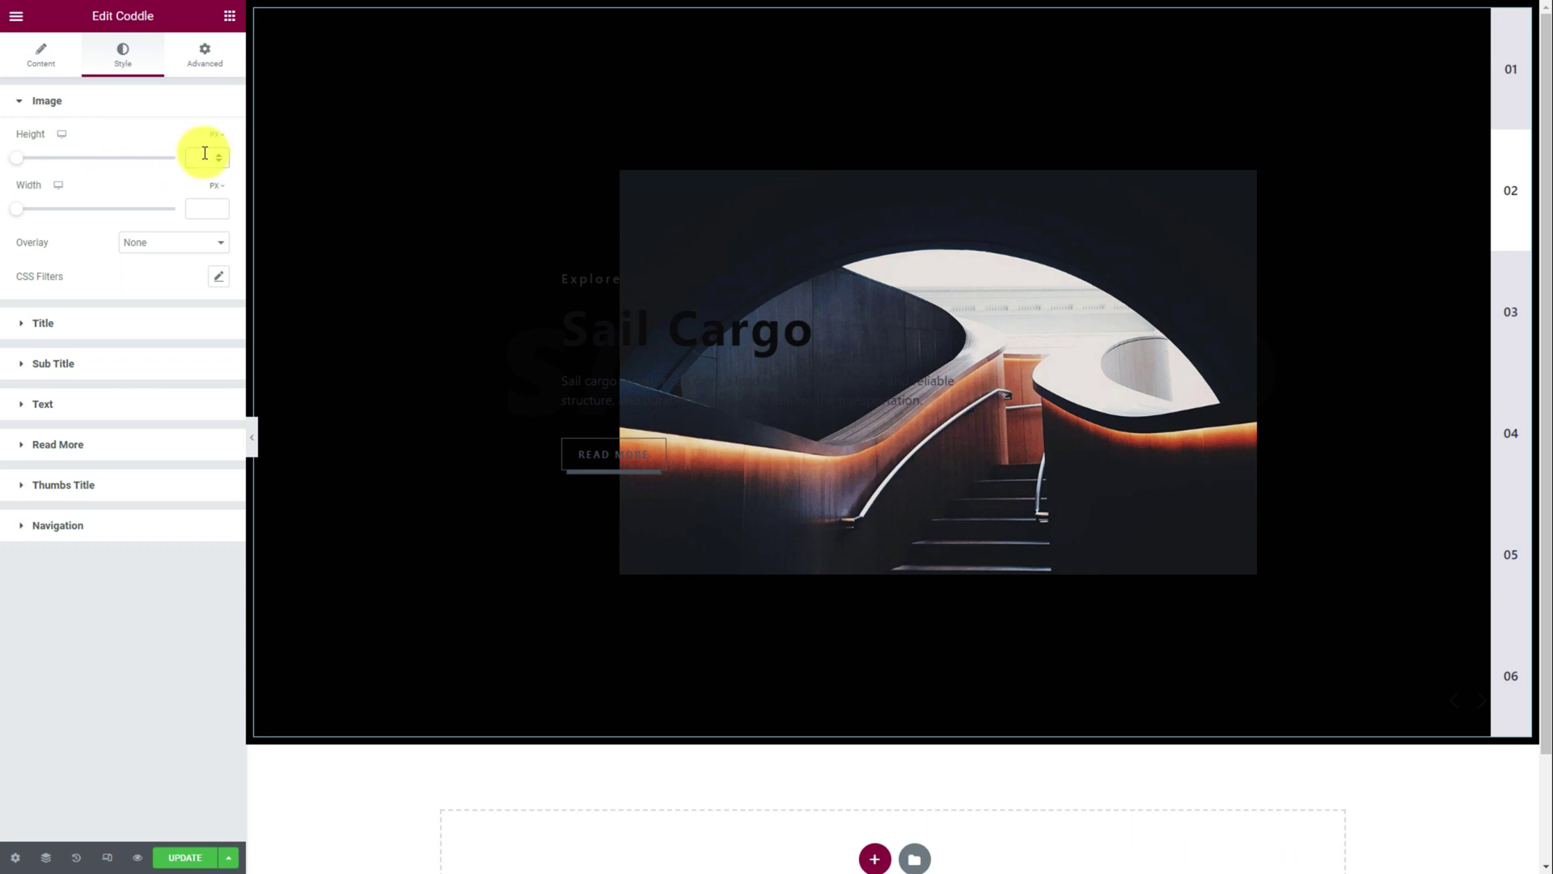
text(600)
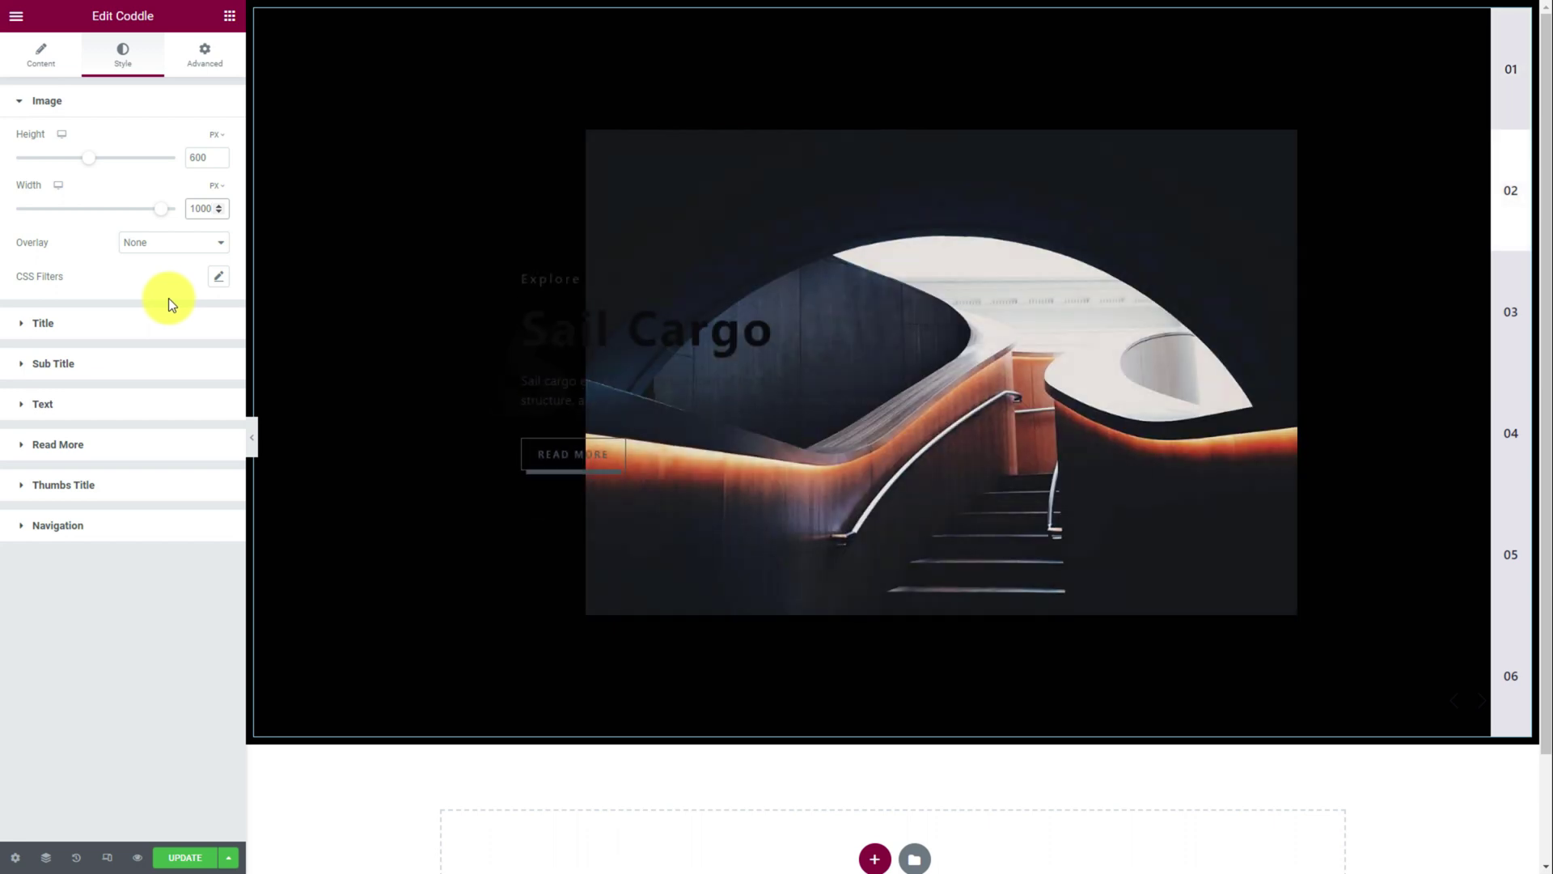
click(142, 248)
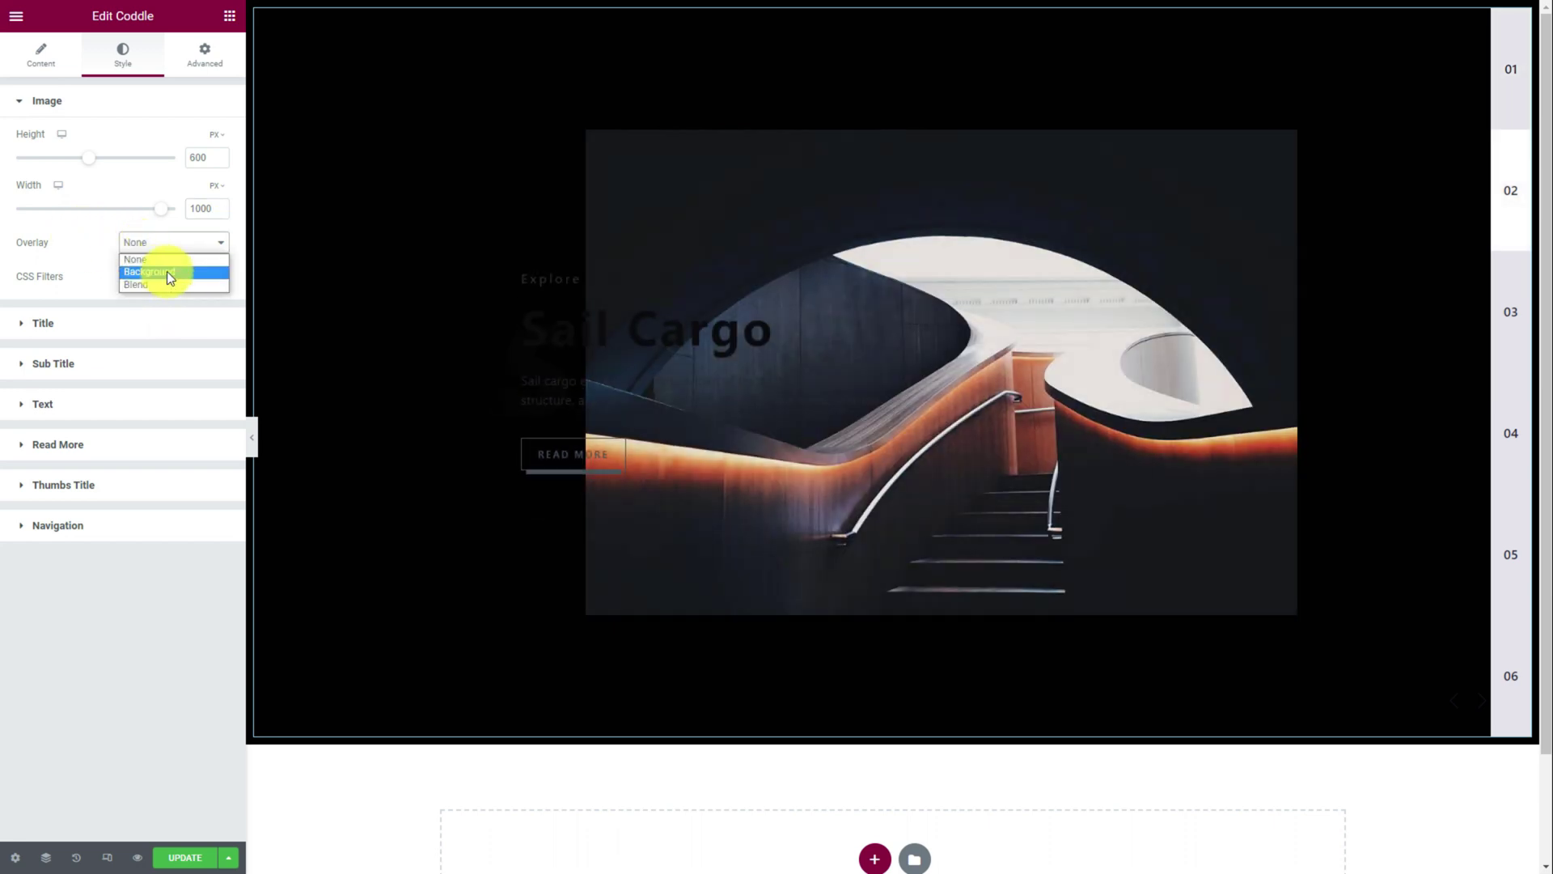
click(160, 285)
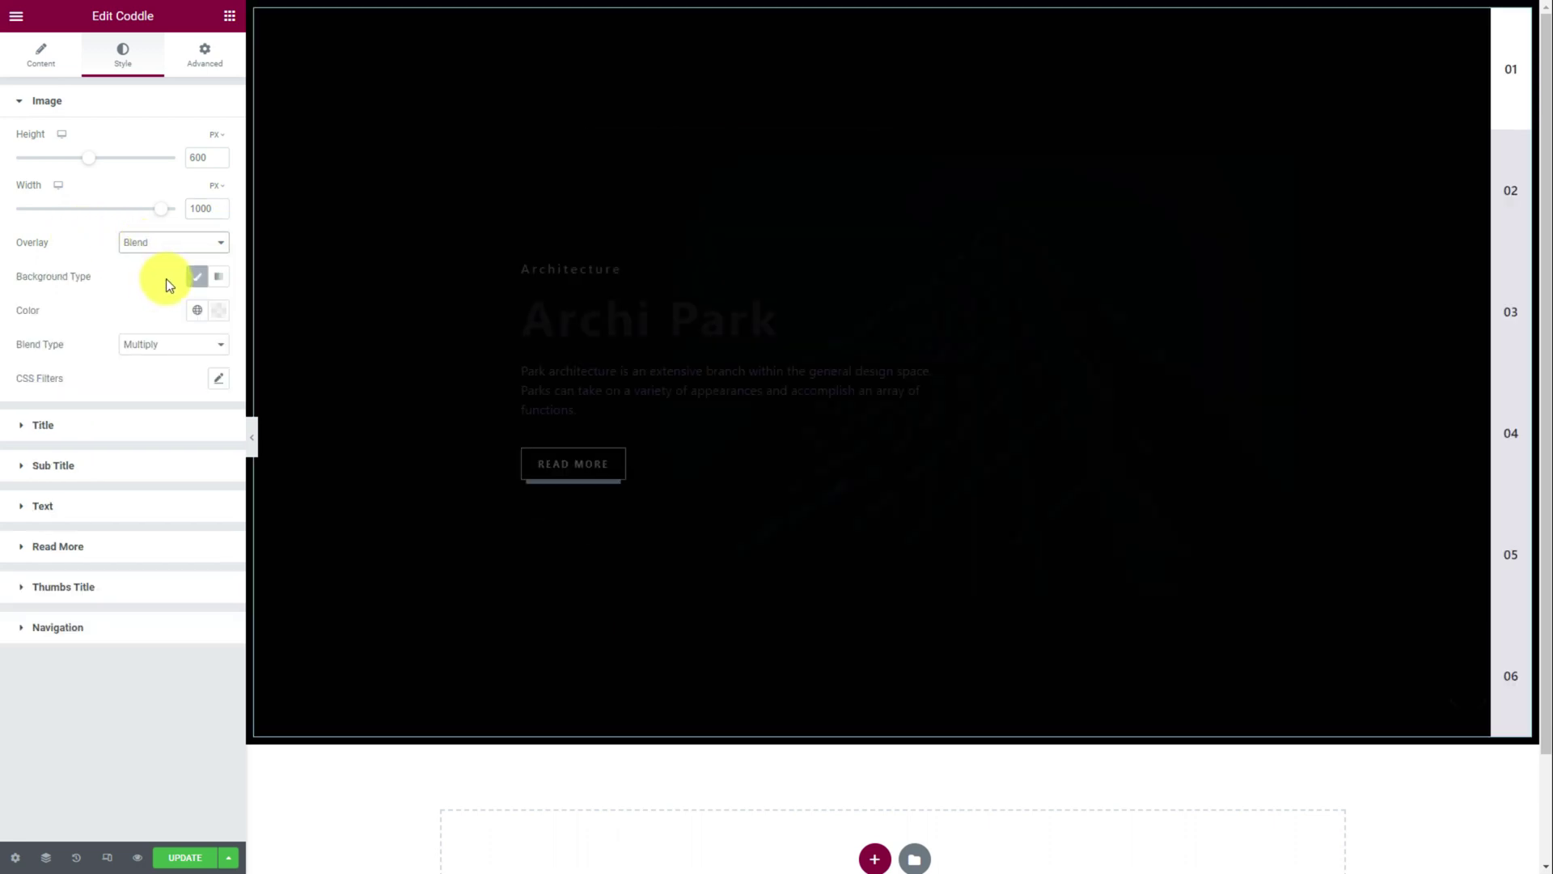
click(218, 311)
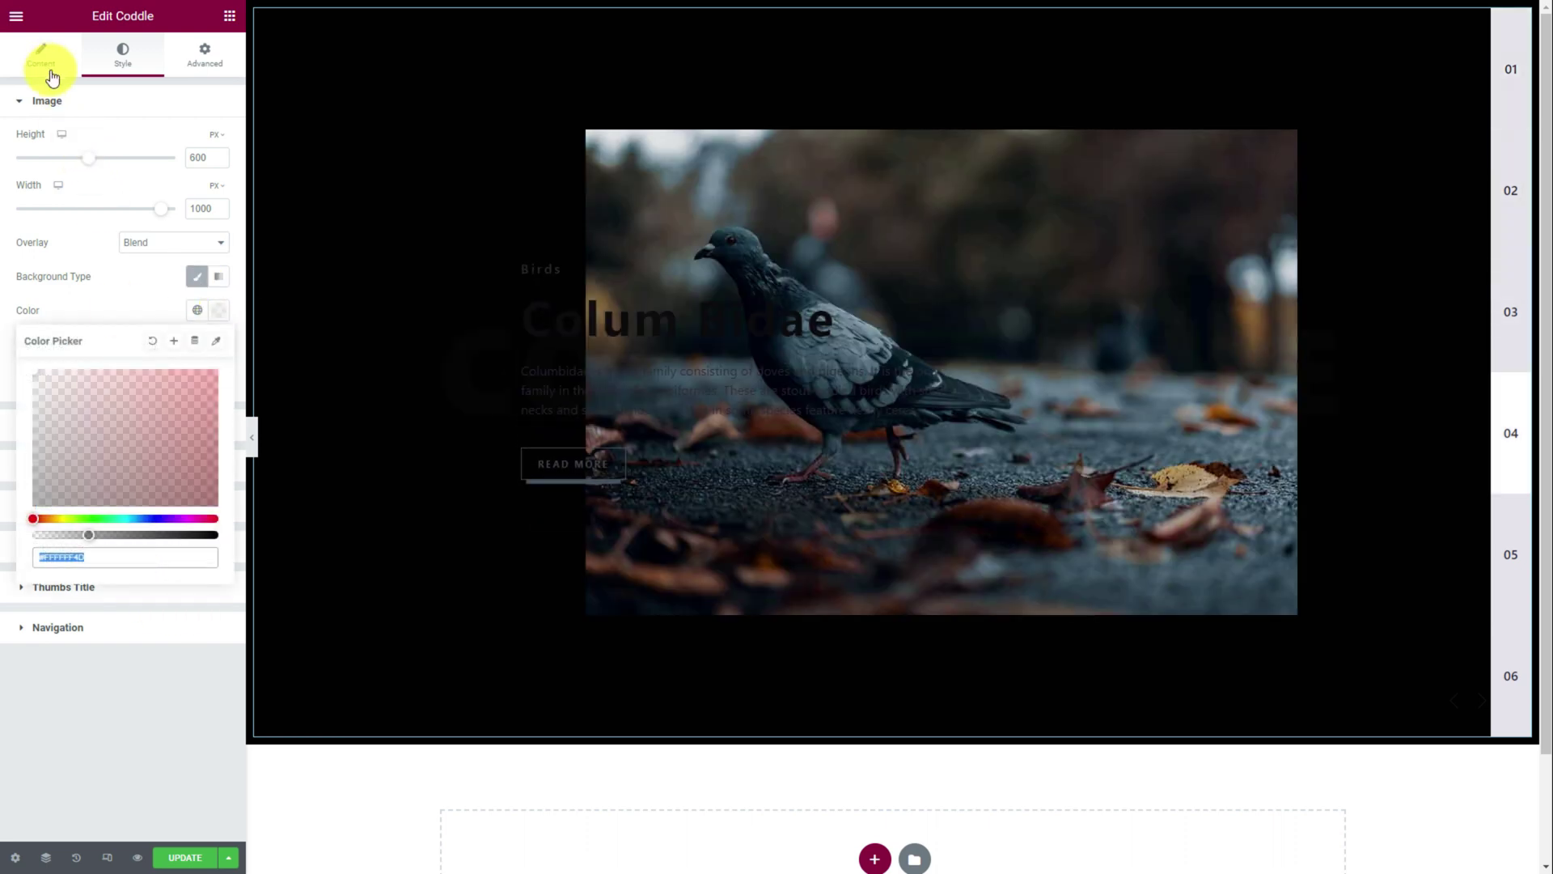
Switch Autoplay off in Slider Settings.
click(43, 66)
click(97, 685)
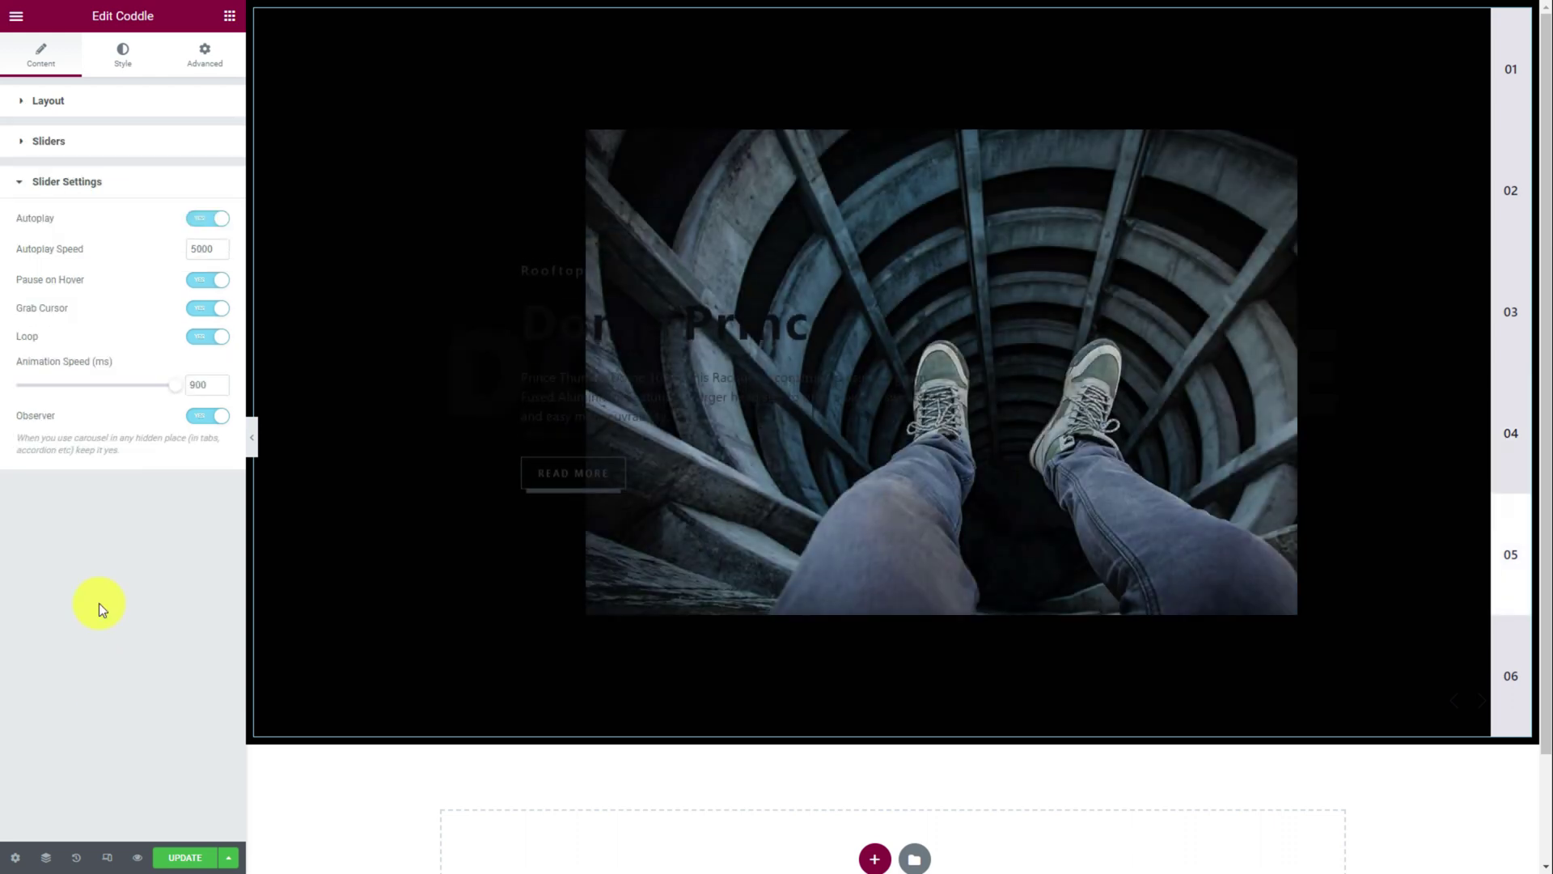
click(203, 227)
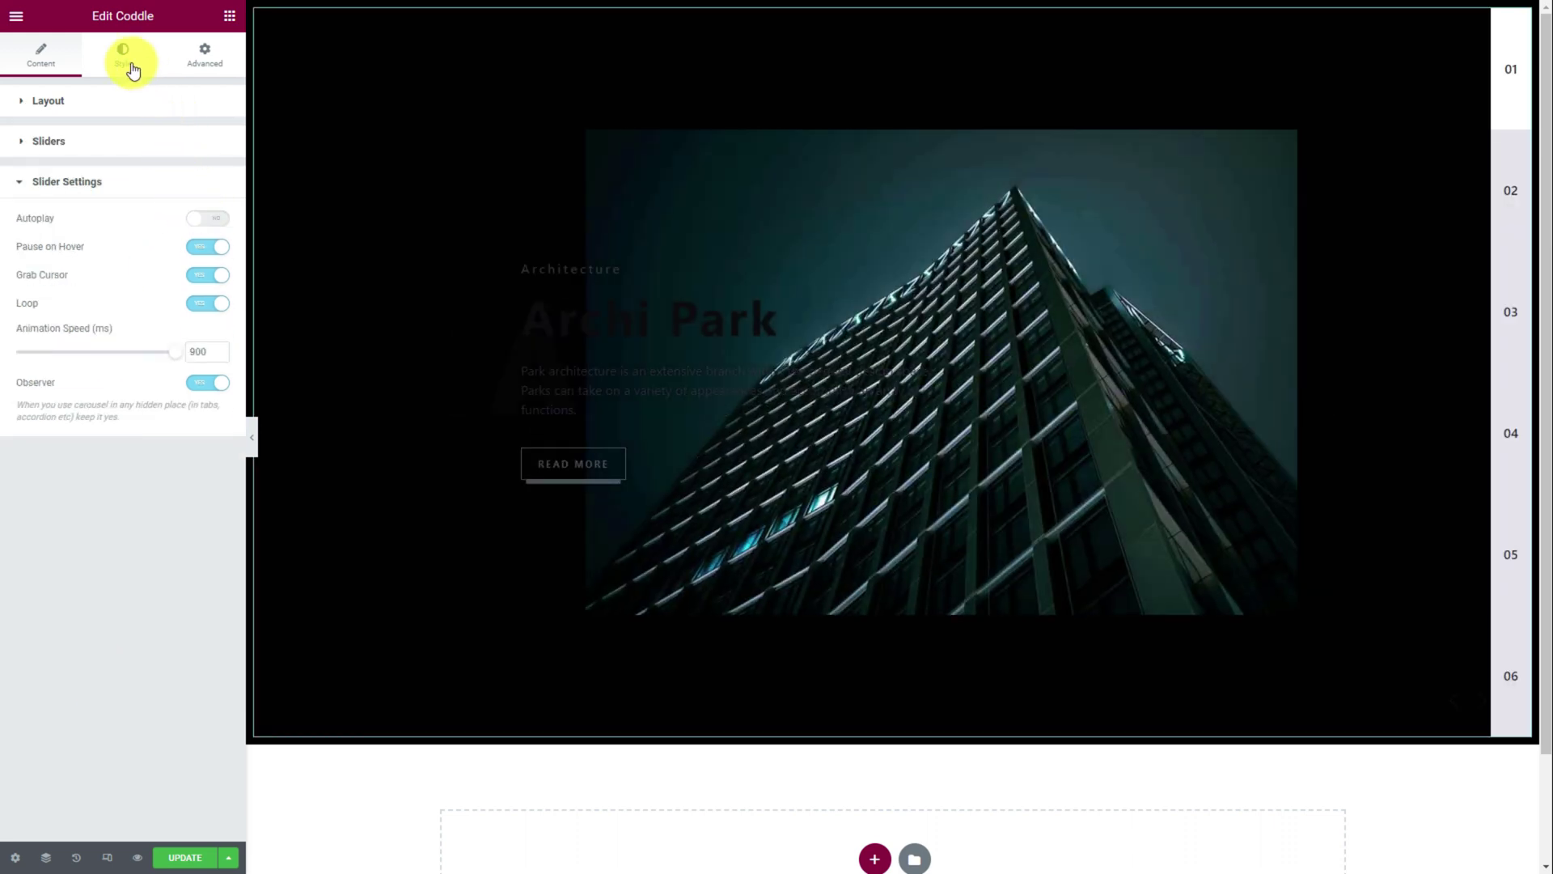
click(124, 69)
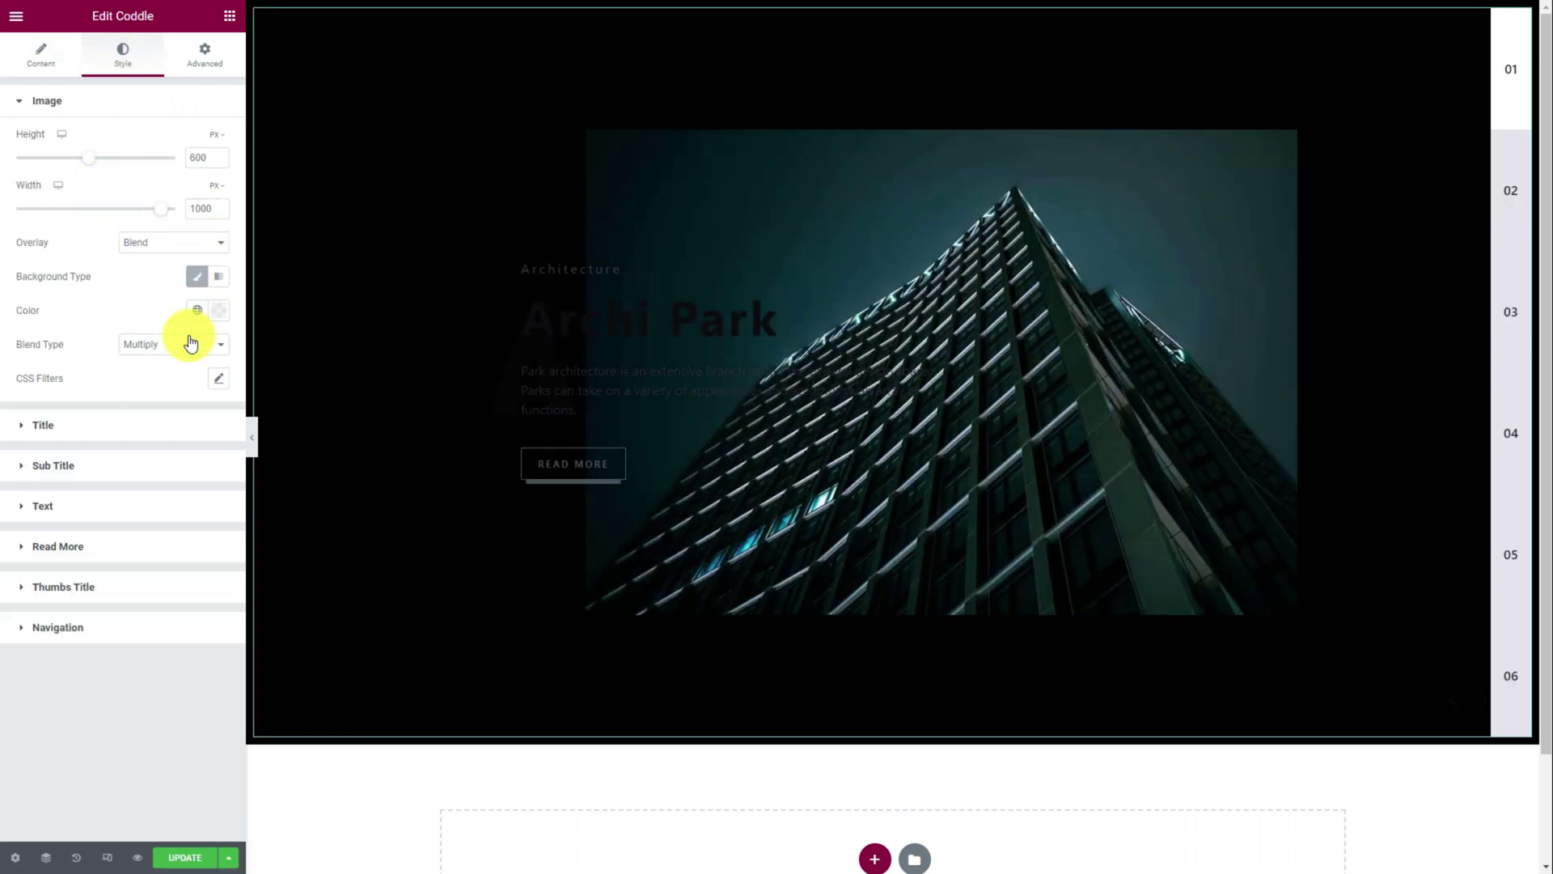
Give the Blend overlay the dark translucent colour #00000059.
click(218, 310)
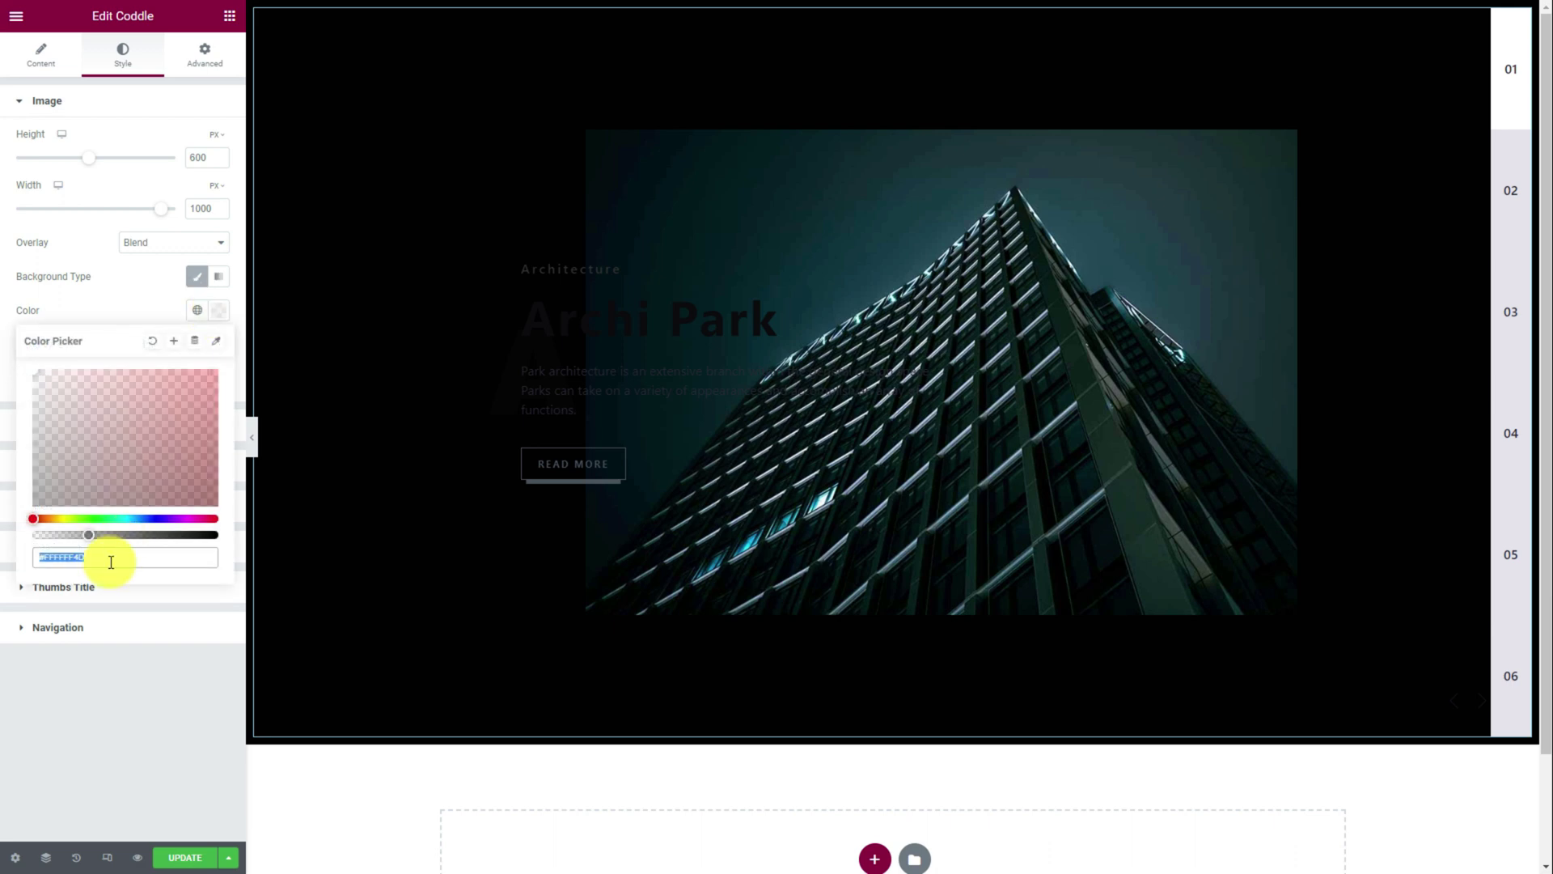
text(#00000059)
click(143, 310)
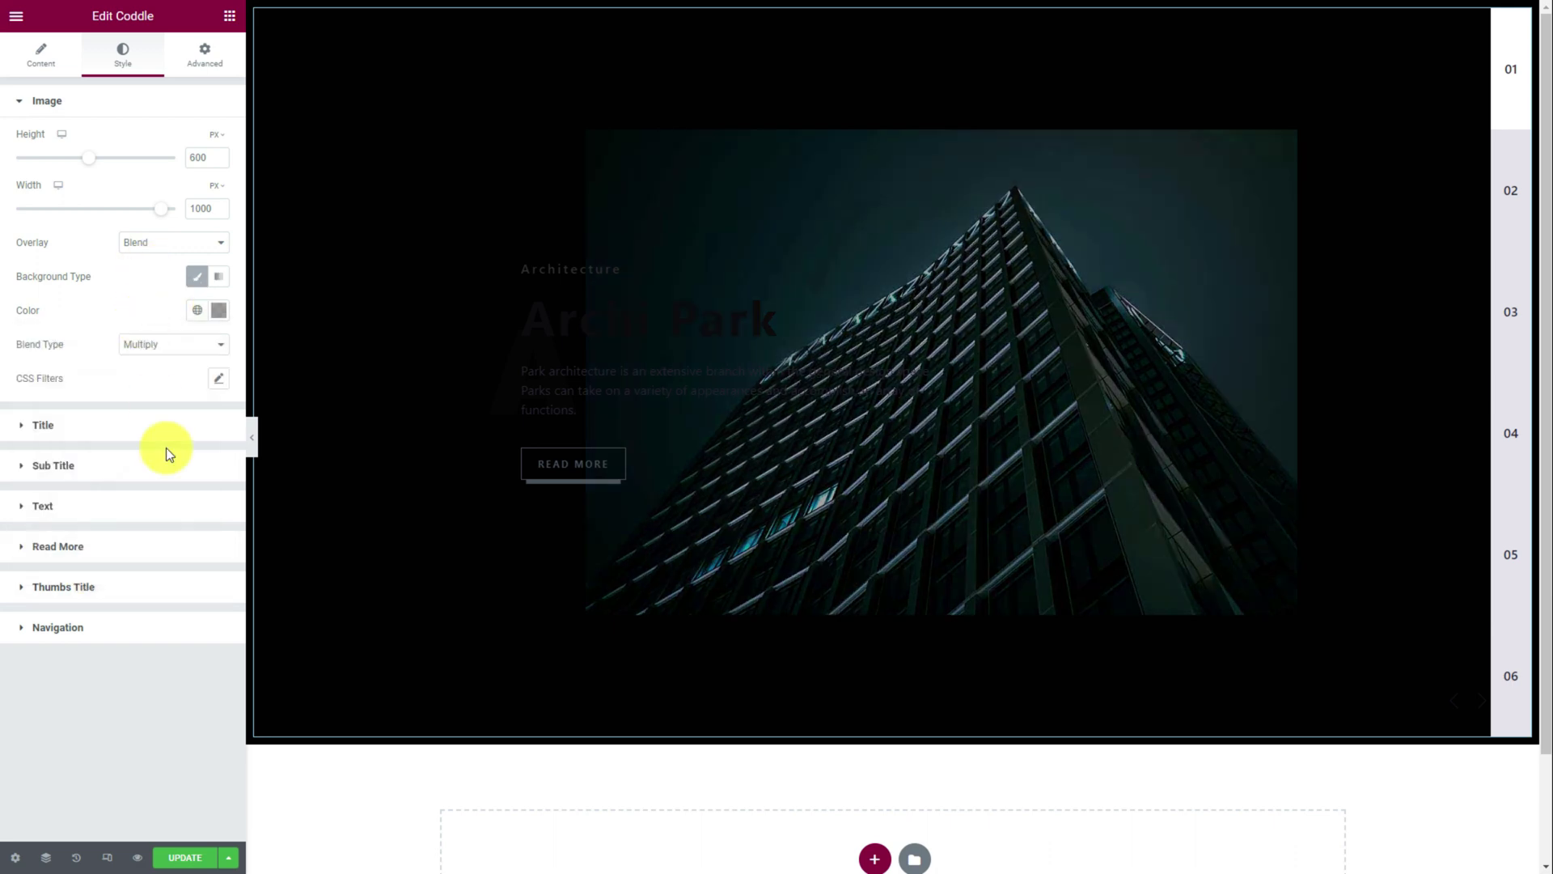
click(218, 381)
click(133, 377)
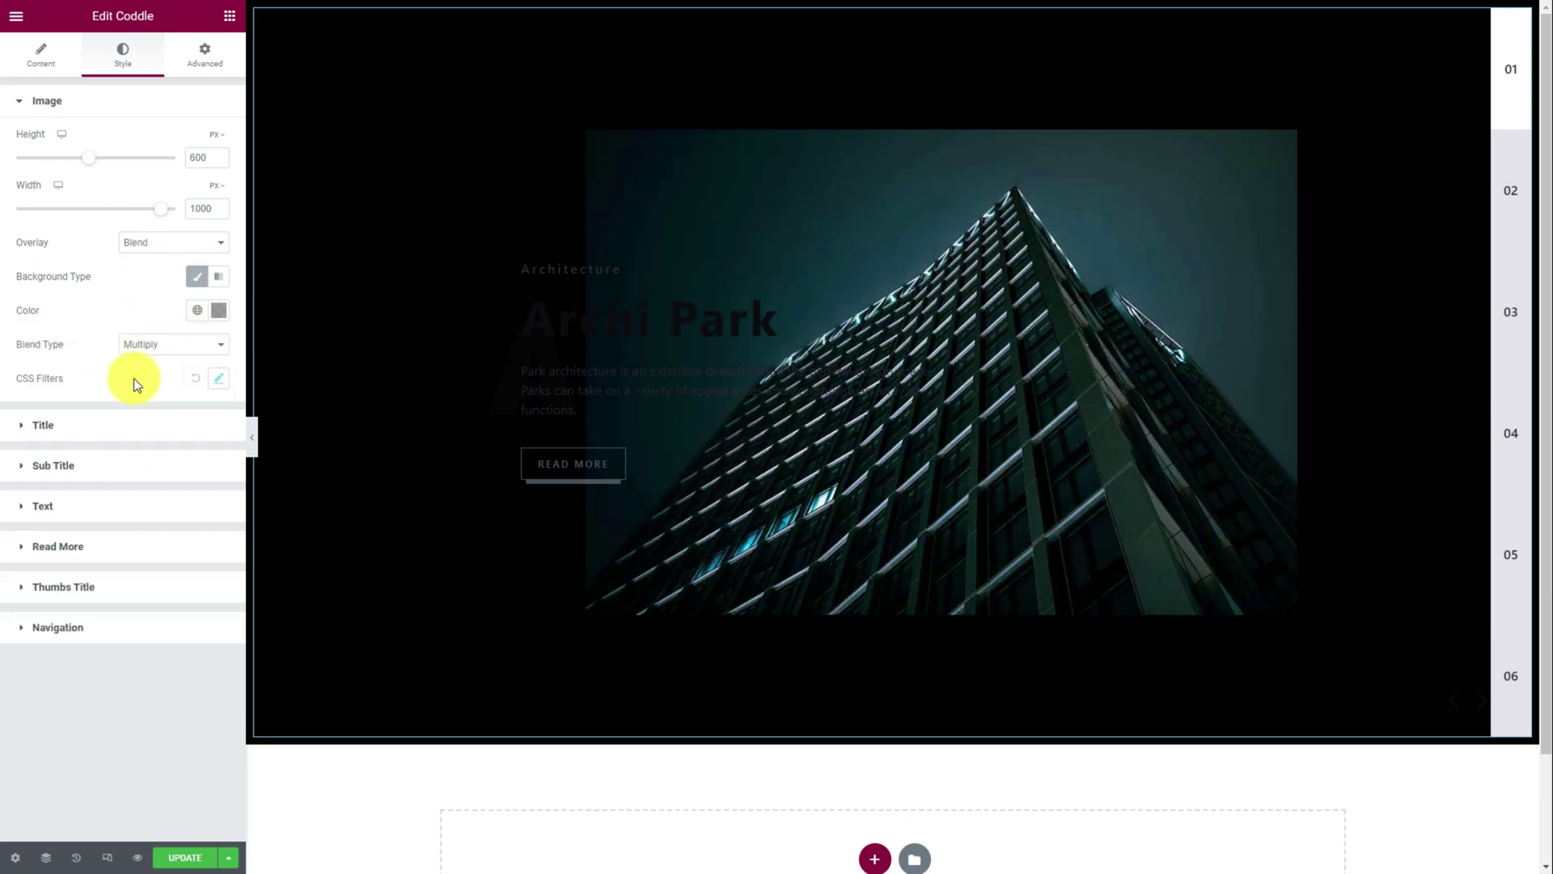
Make the title colour translucent white and the first word pink #FF9797F7.
click(125, 429)
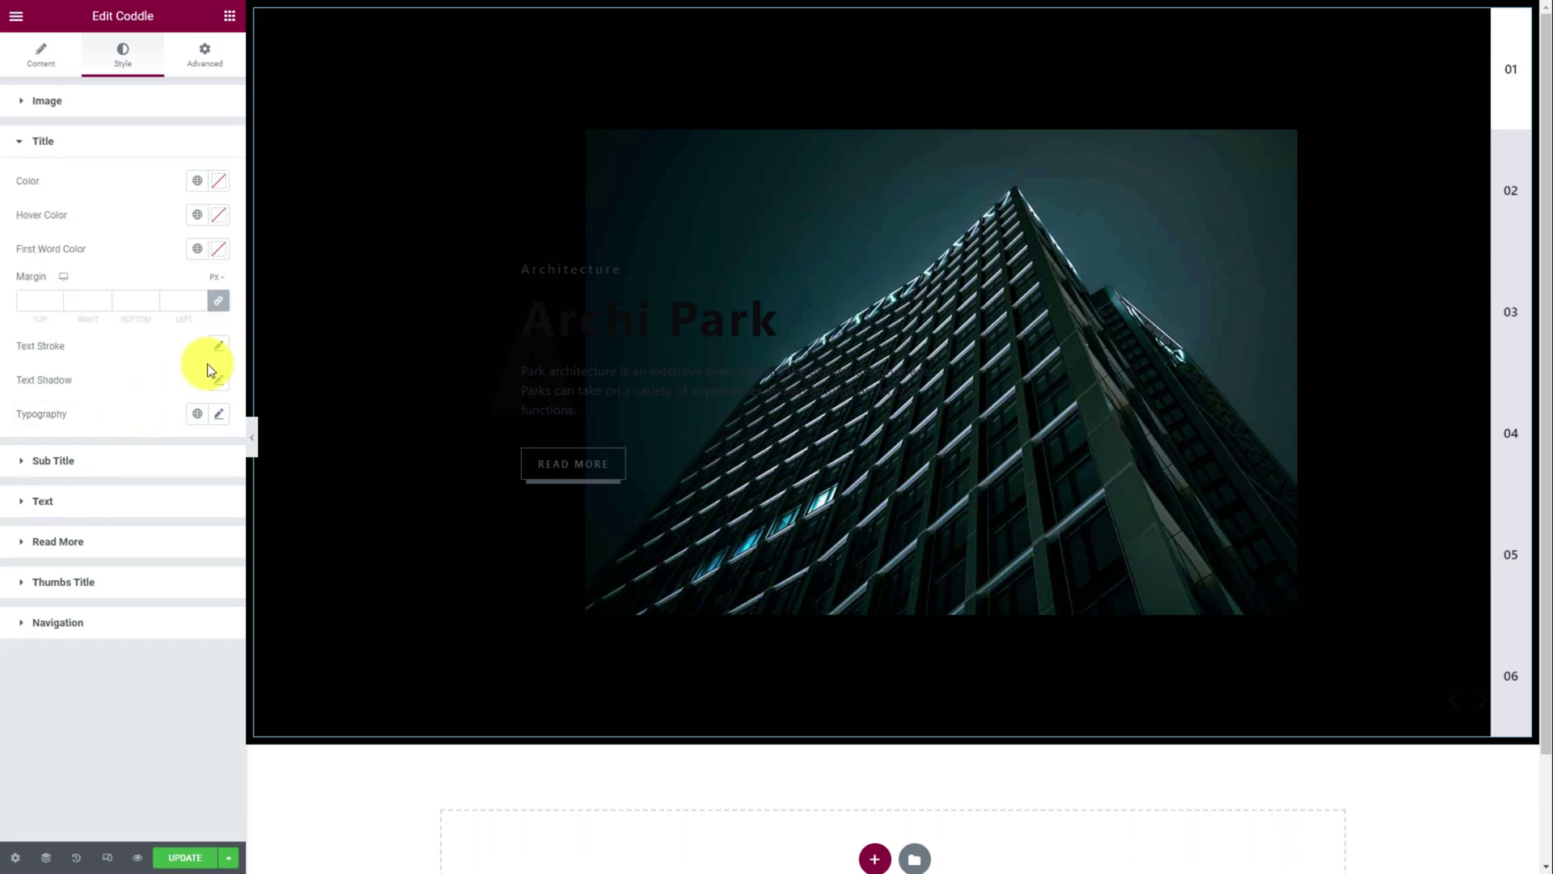
click(218, 182)
drag(165, 279, 41, 253)
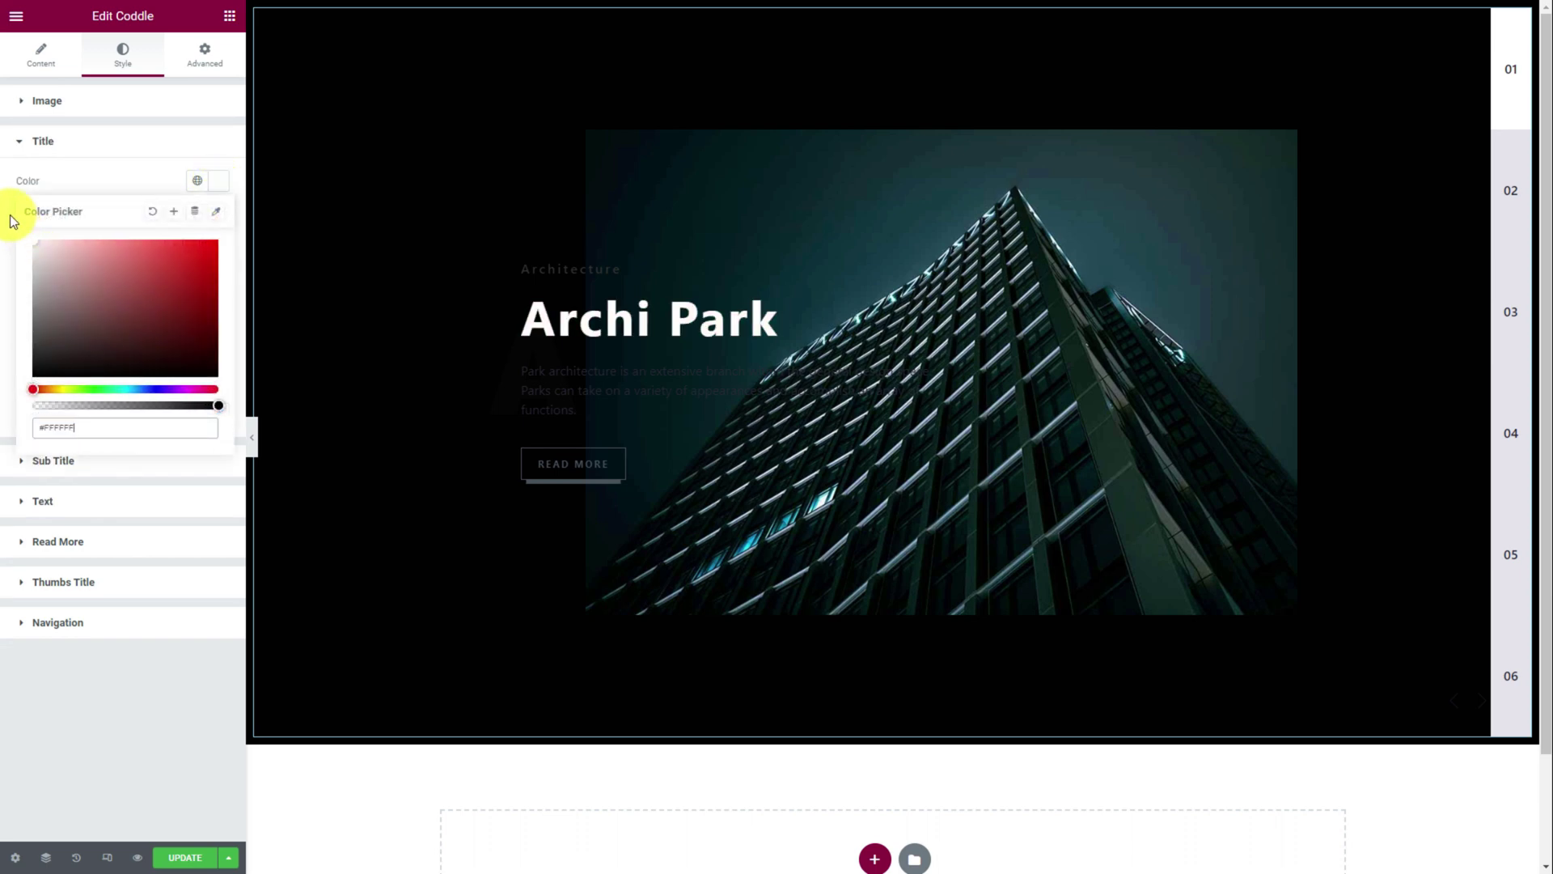
click(217, 181)
click(218, 181)
drag(218, 405, 164, 405)
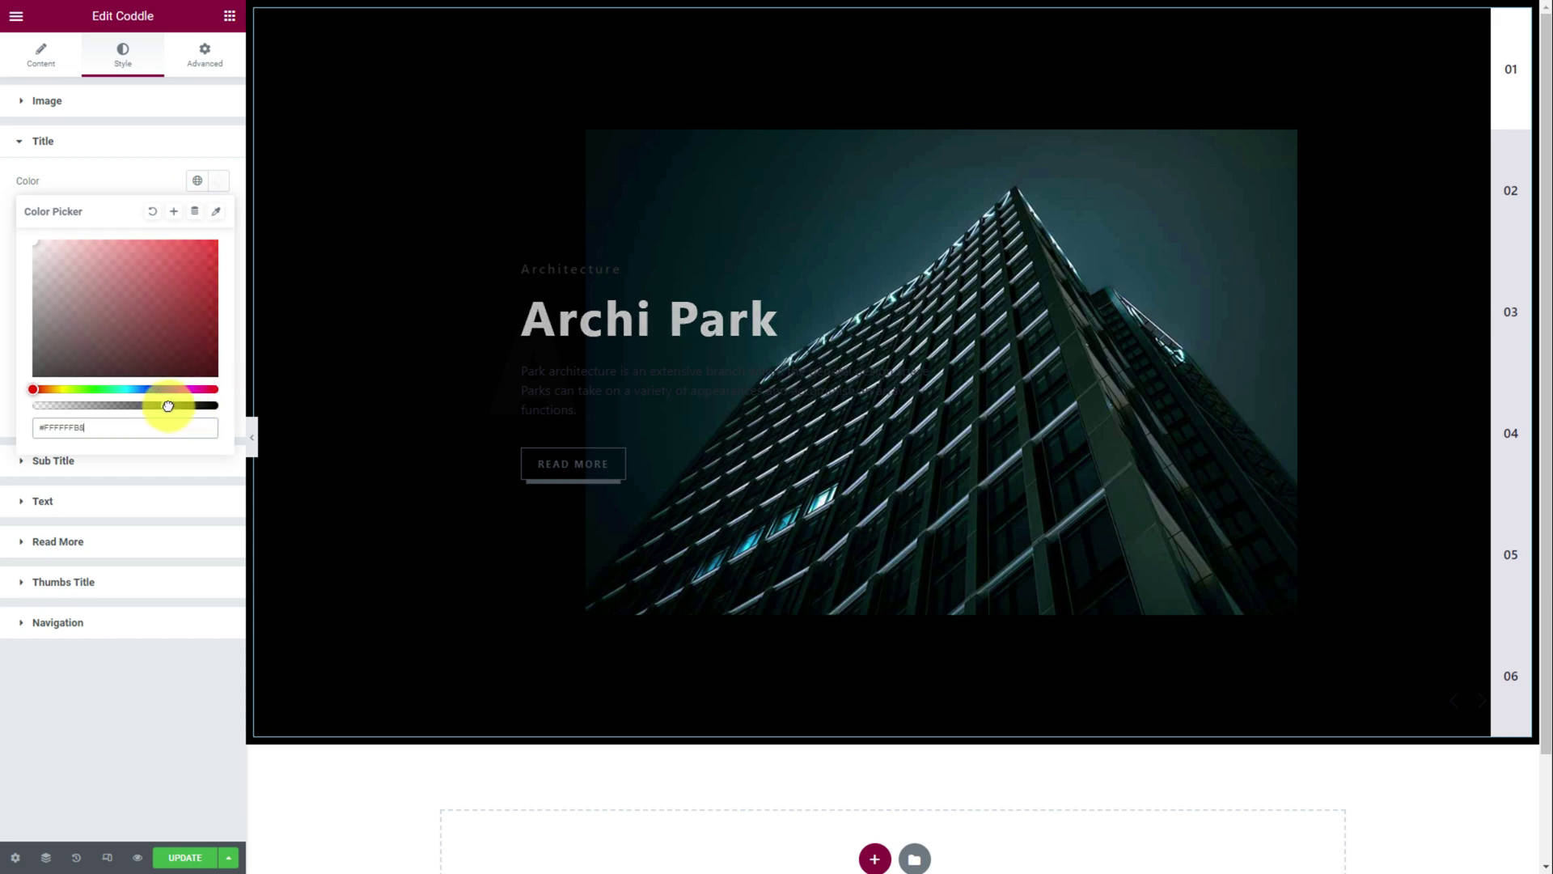
click(129, 185)
click(217, 214)
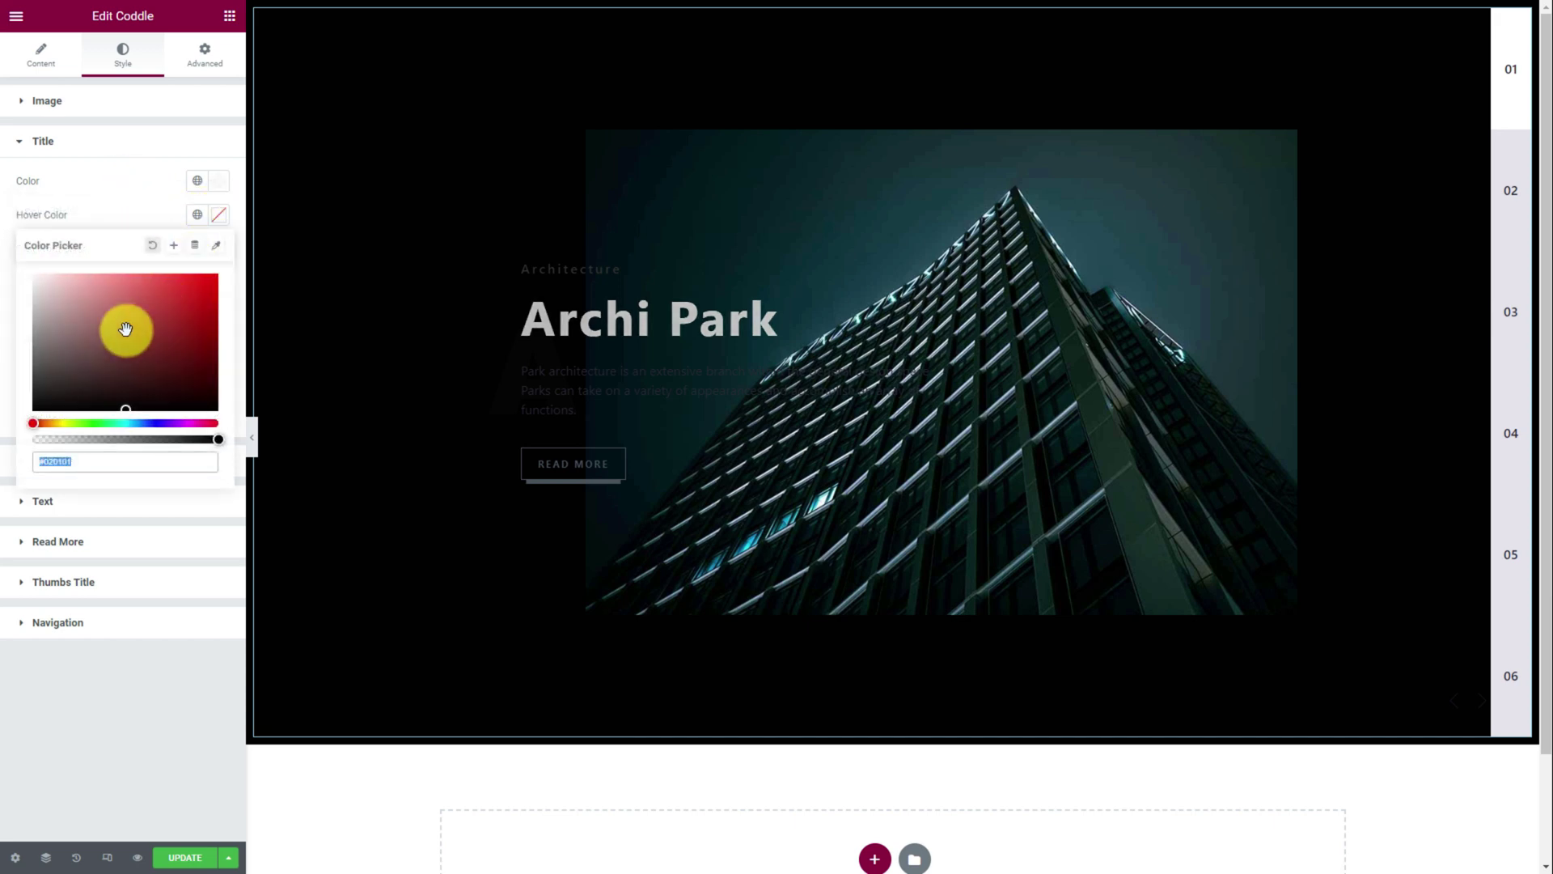
click(133, 209)
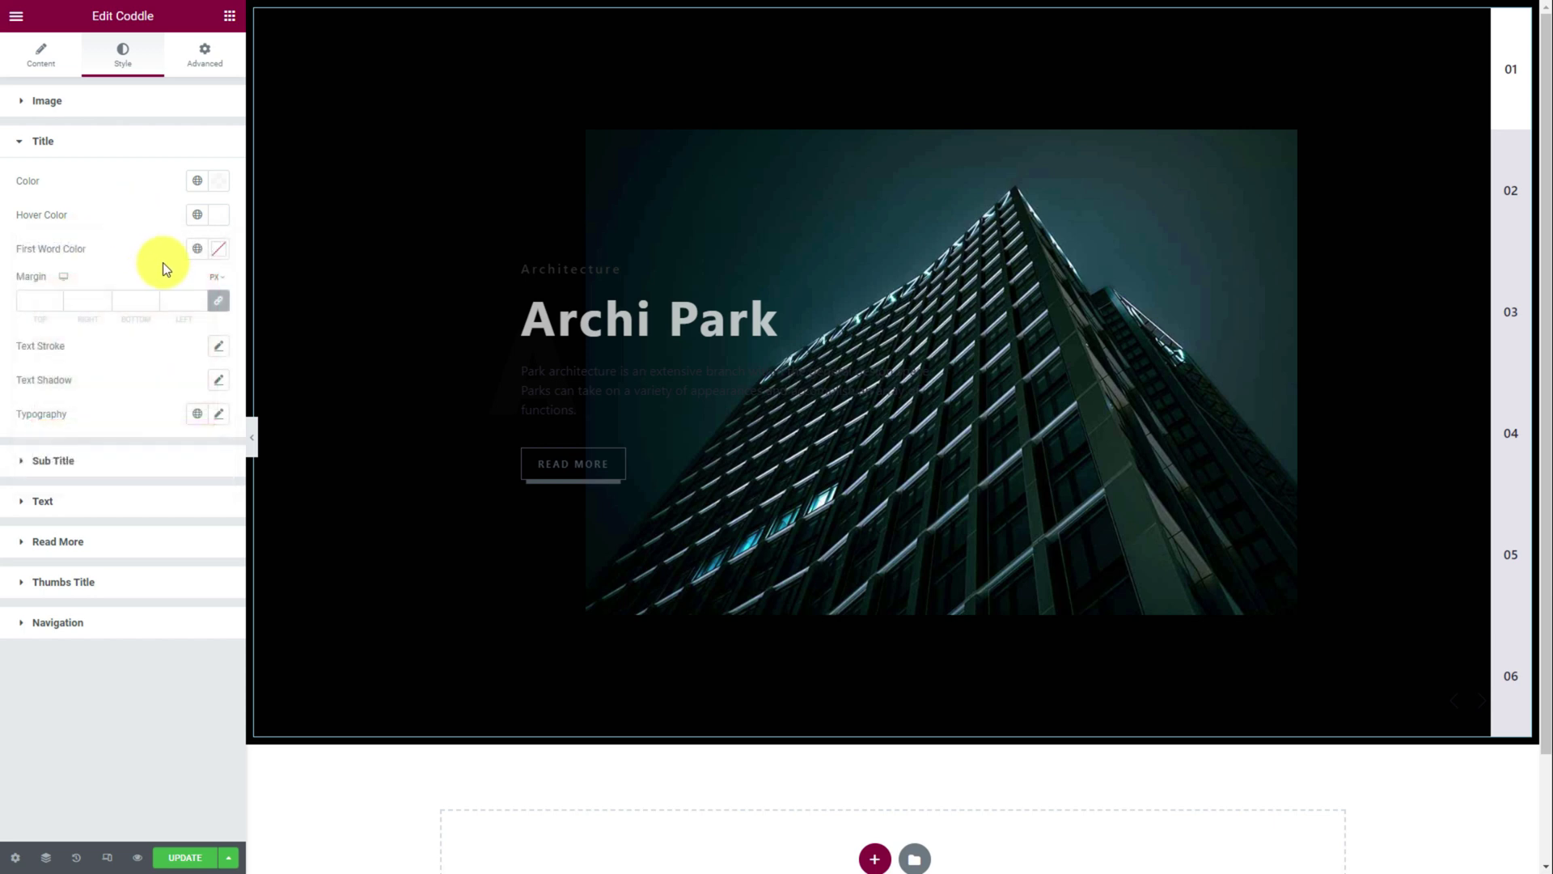
click(216, 249)
triple_click(114, 493)
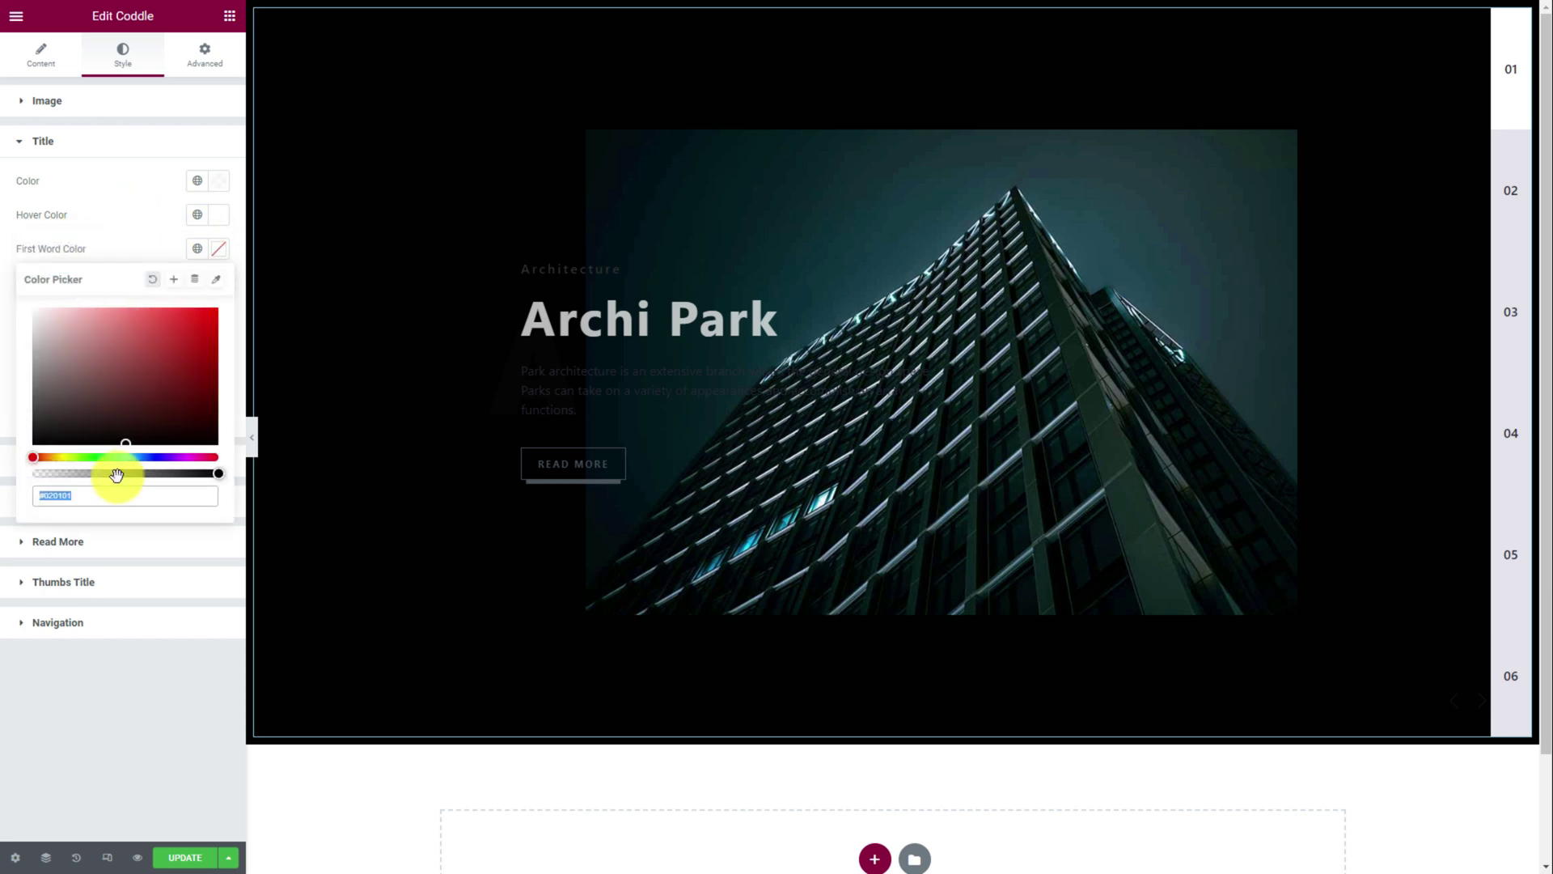
text(#FF9797F7)
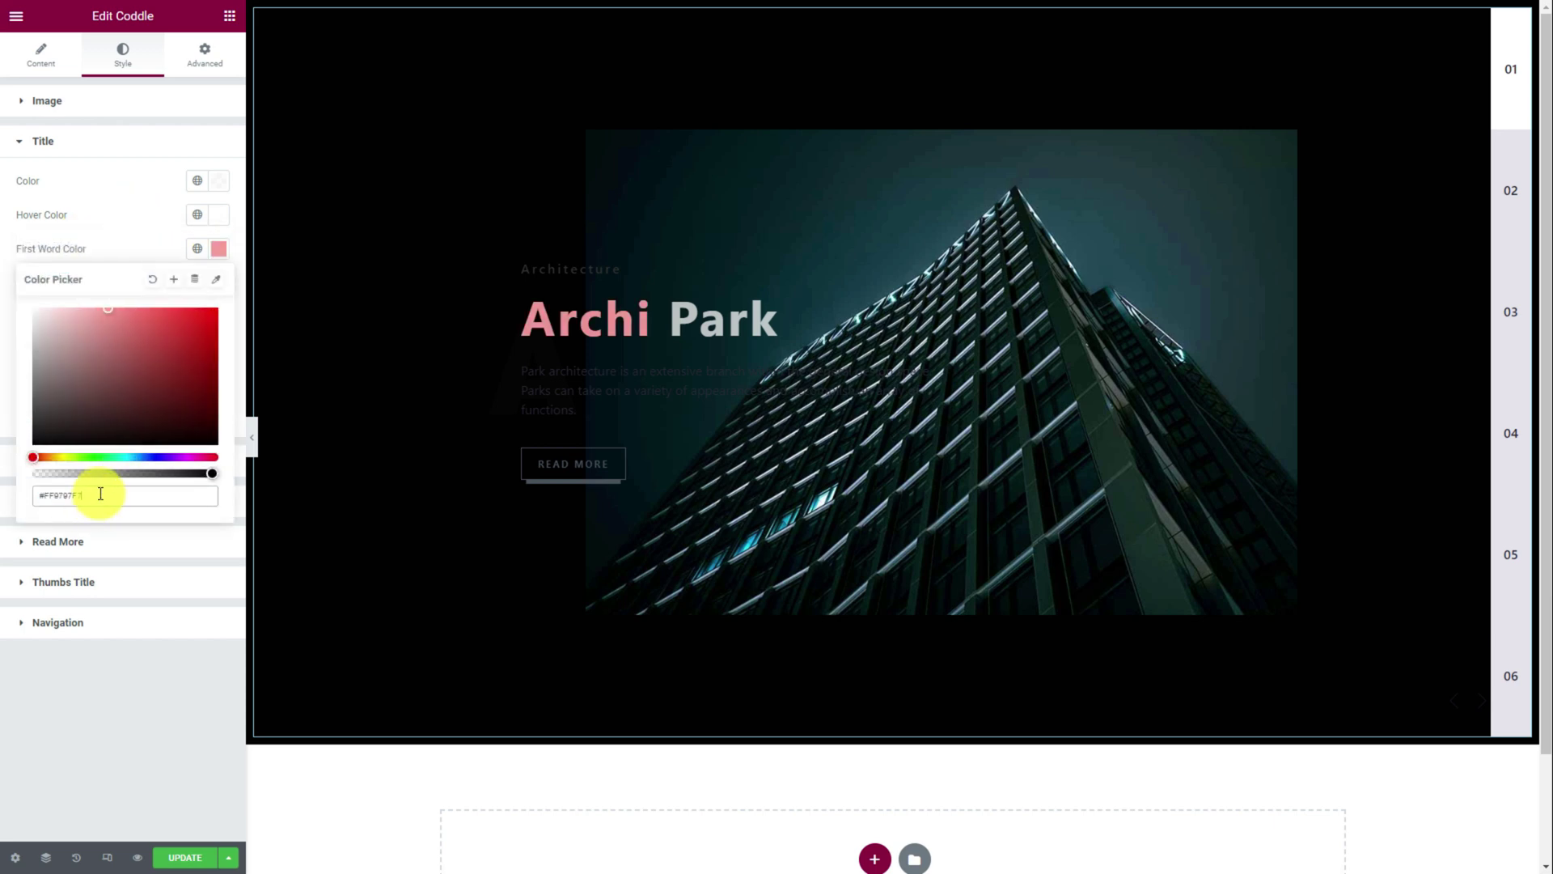
click(109, 241)
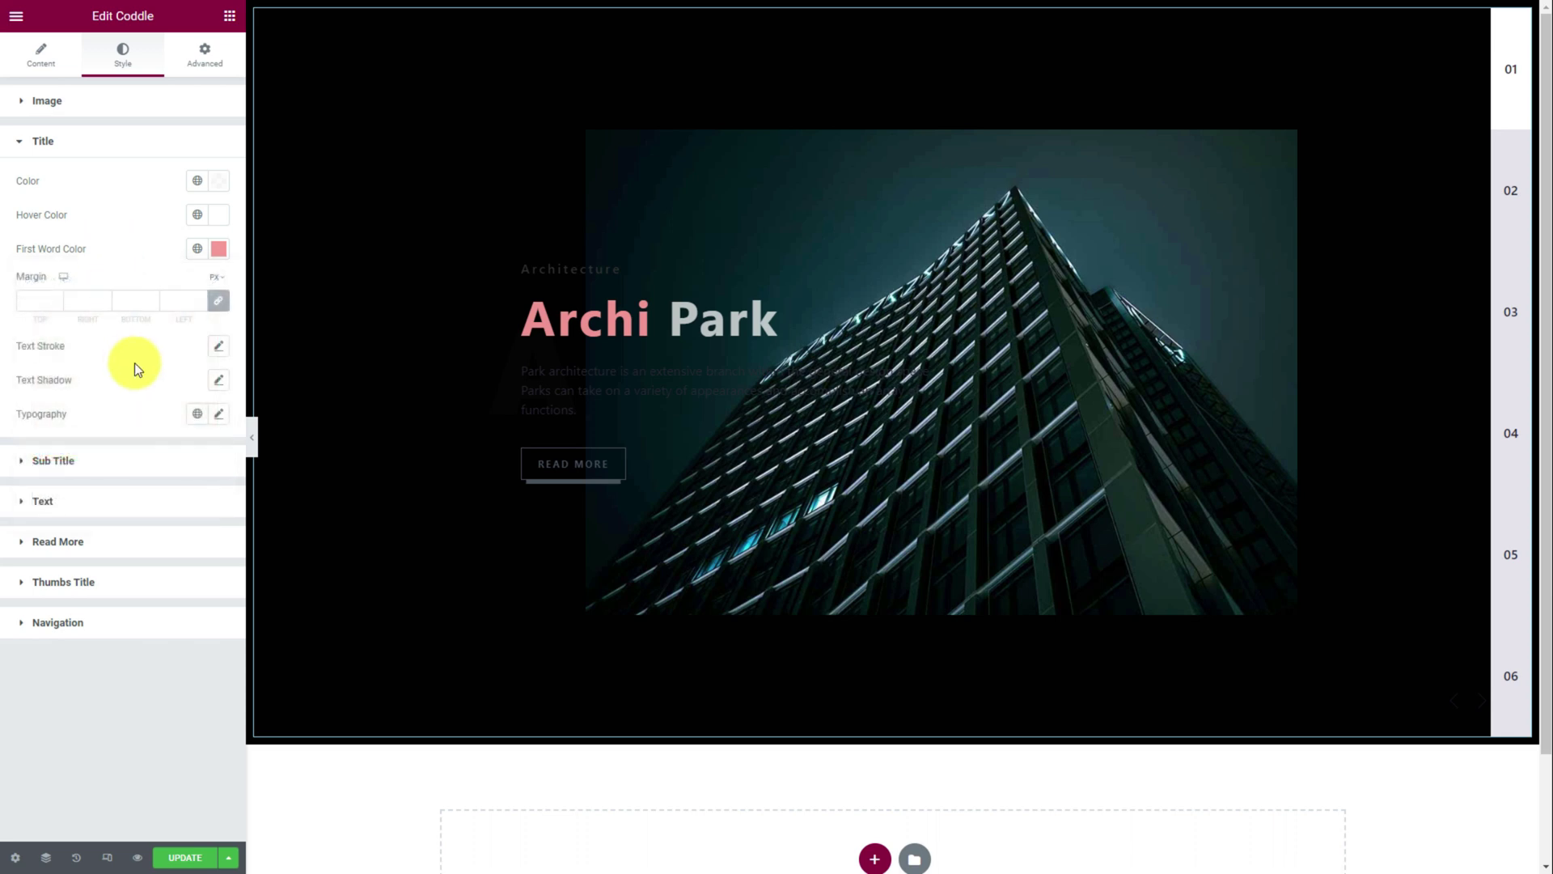
Set title typography to Nunito 70 px, 700 weight, uppercase.
click(219, 413)
click(174, 490)
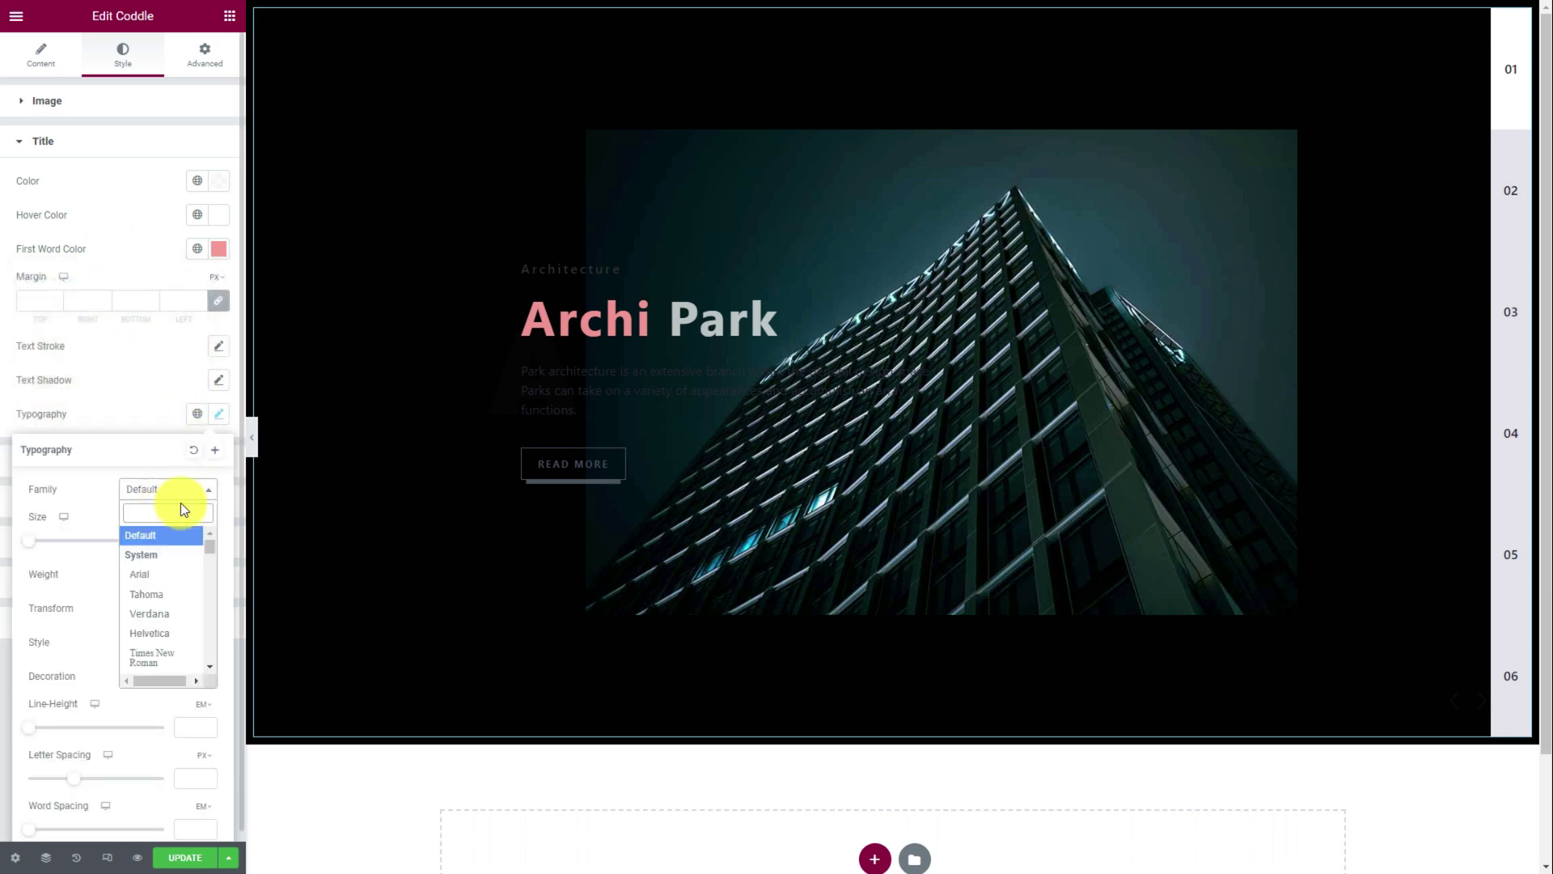
text(nunito)
click(158, 552)
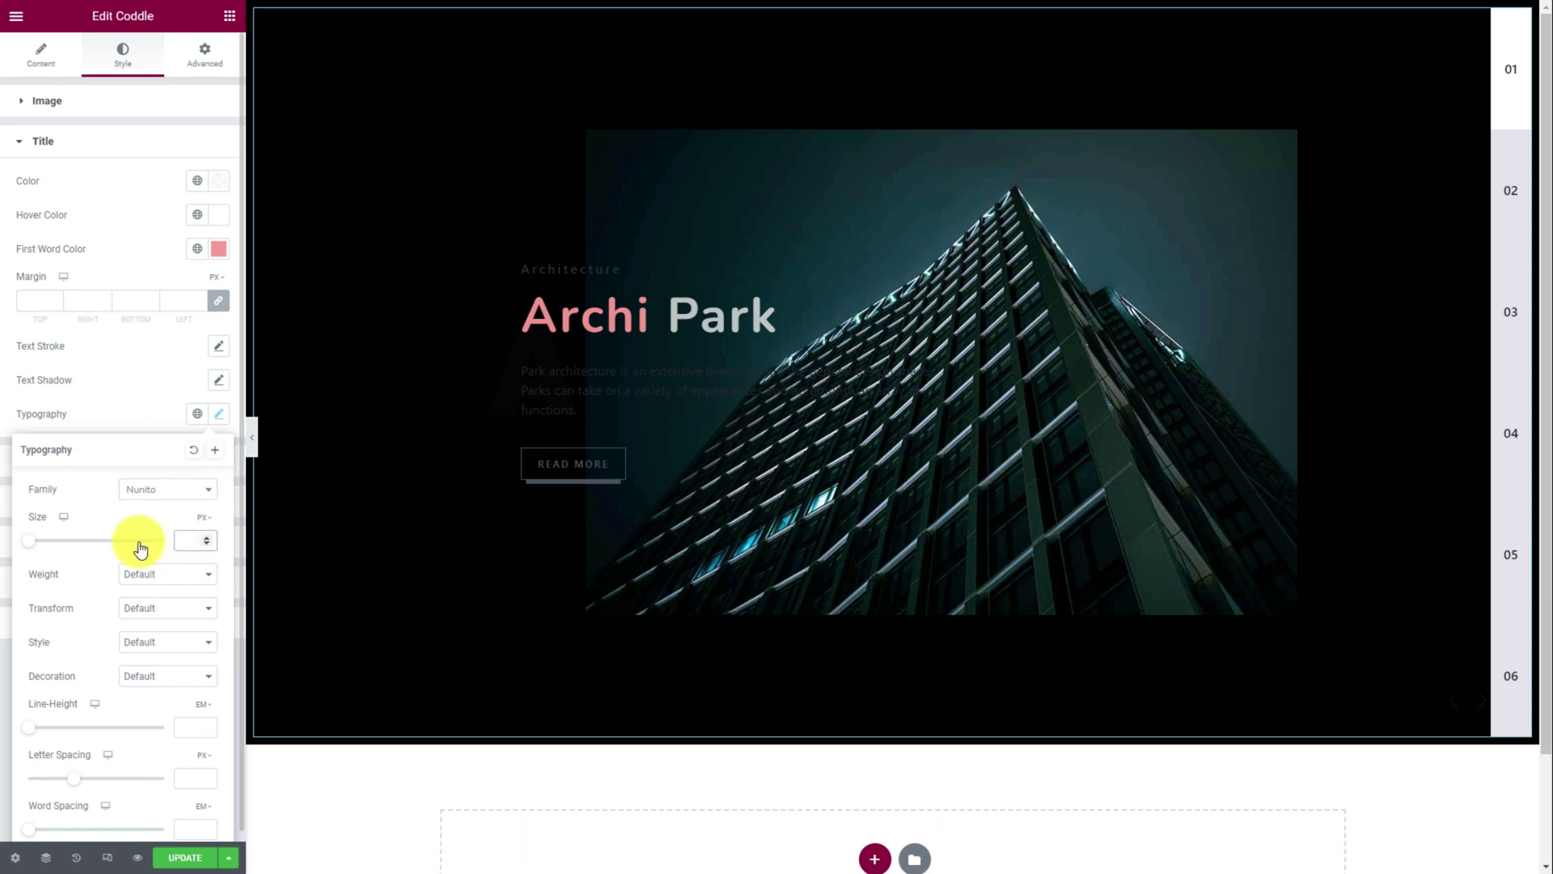
drag(140, 549, 75, 541)
click(166, 574)
click(159, 616)
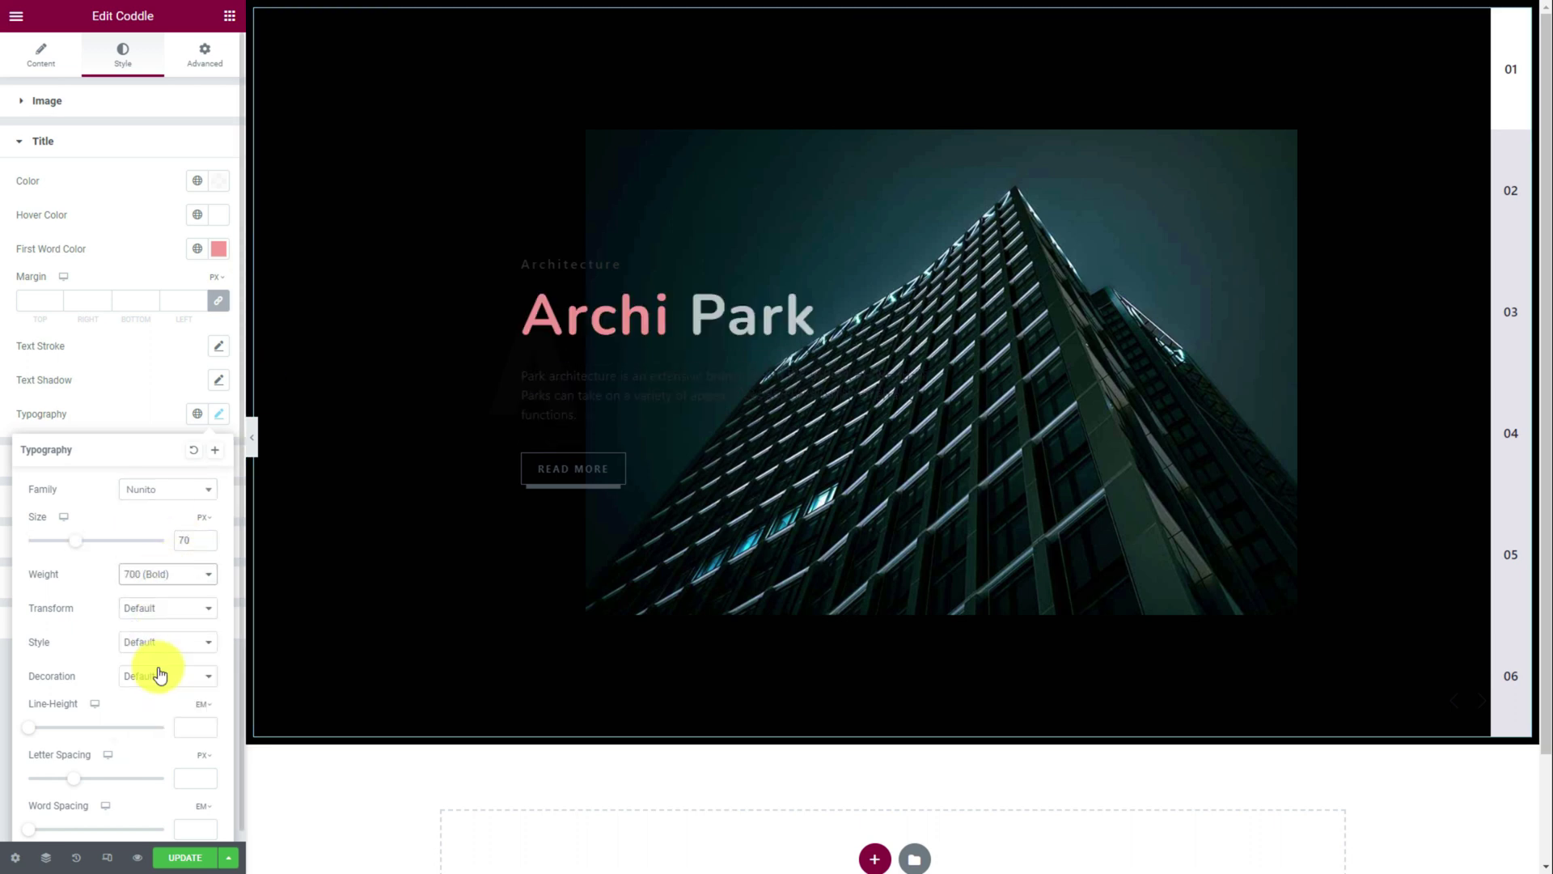
click(159, 628)
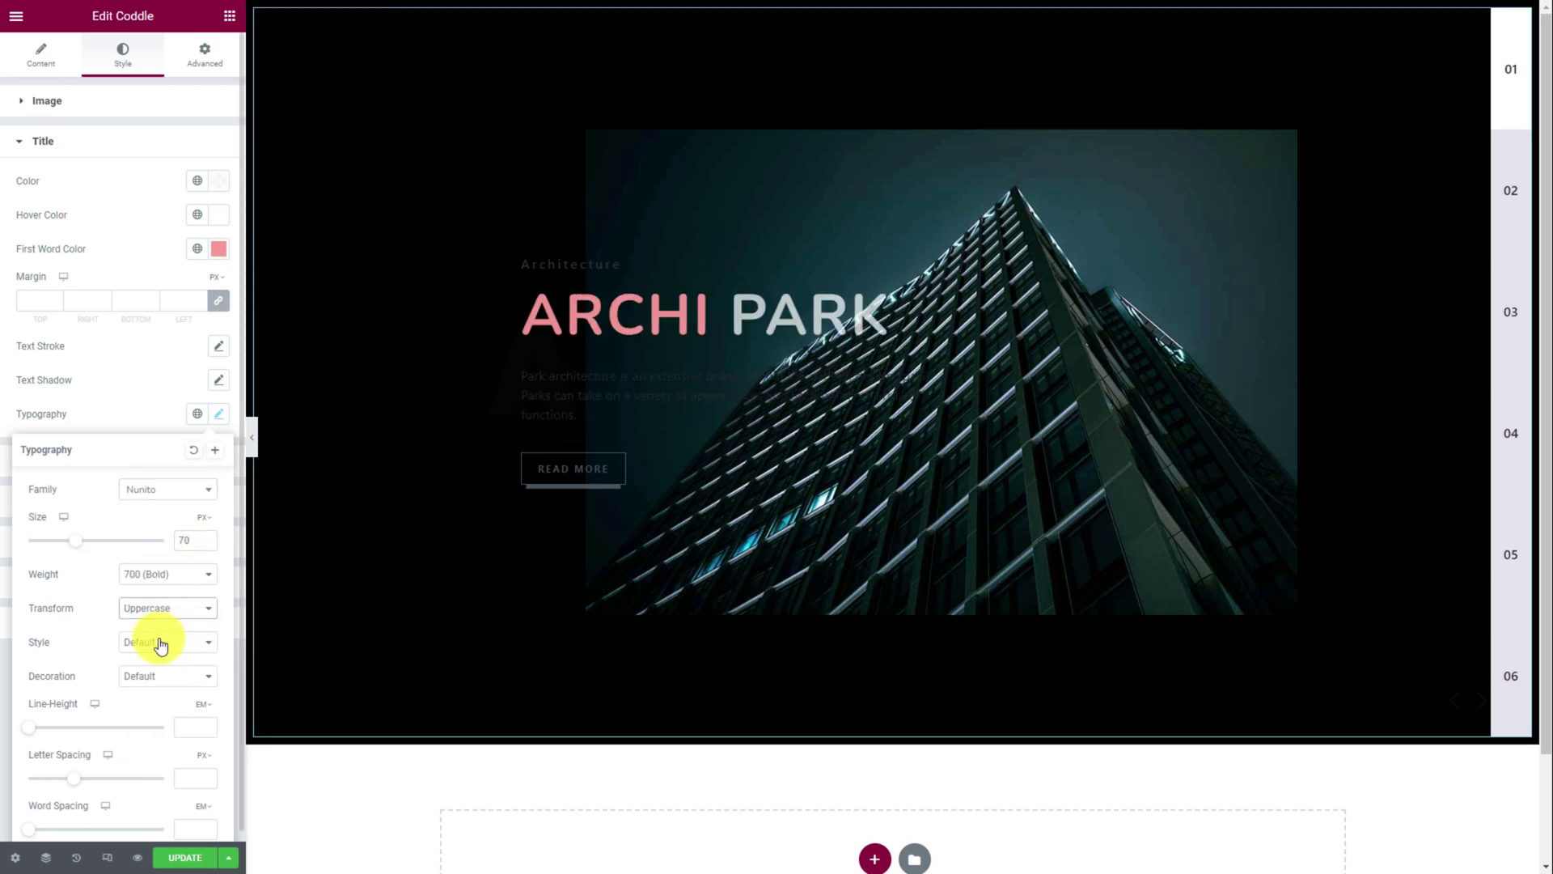
click(128, 408)
click(122, 463)
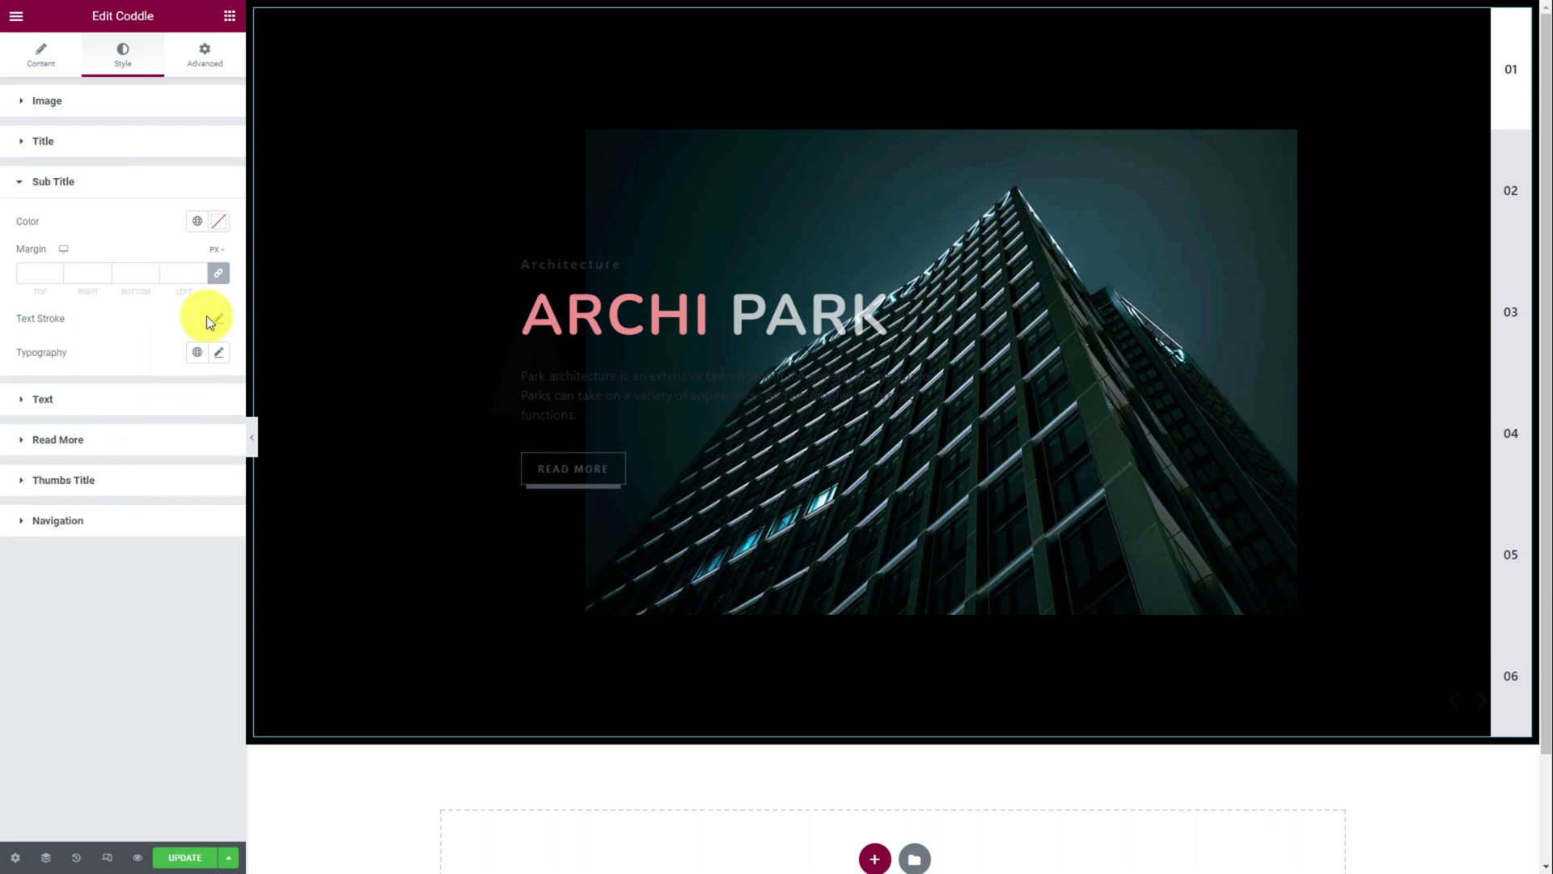
Make the subtitle colour semi-transparent and give the paragraph text a translucent white.
click(219, 223)
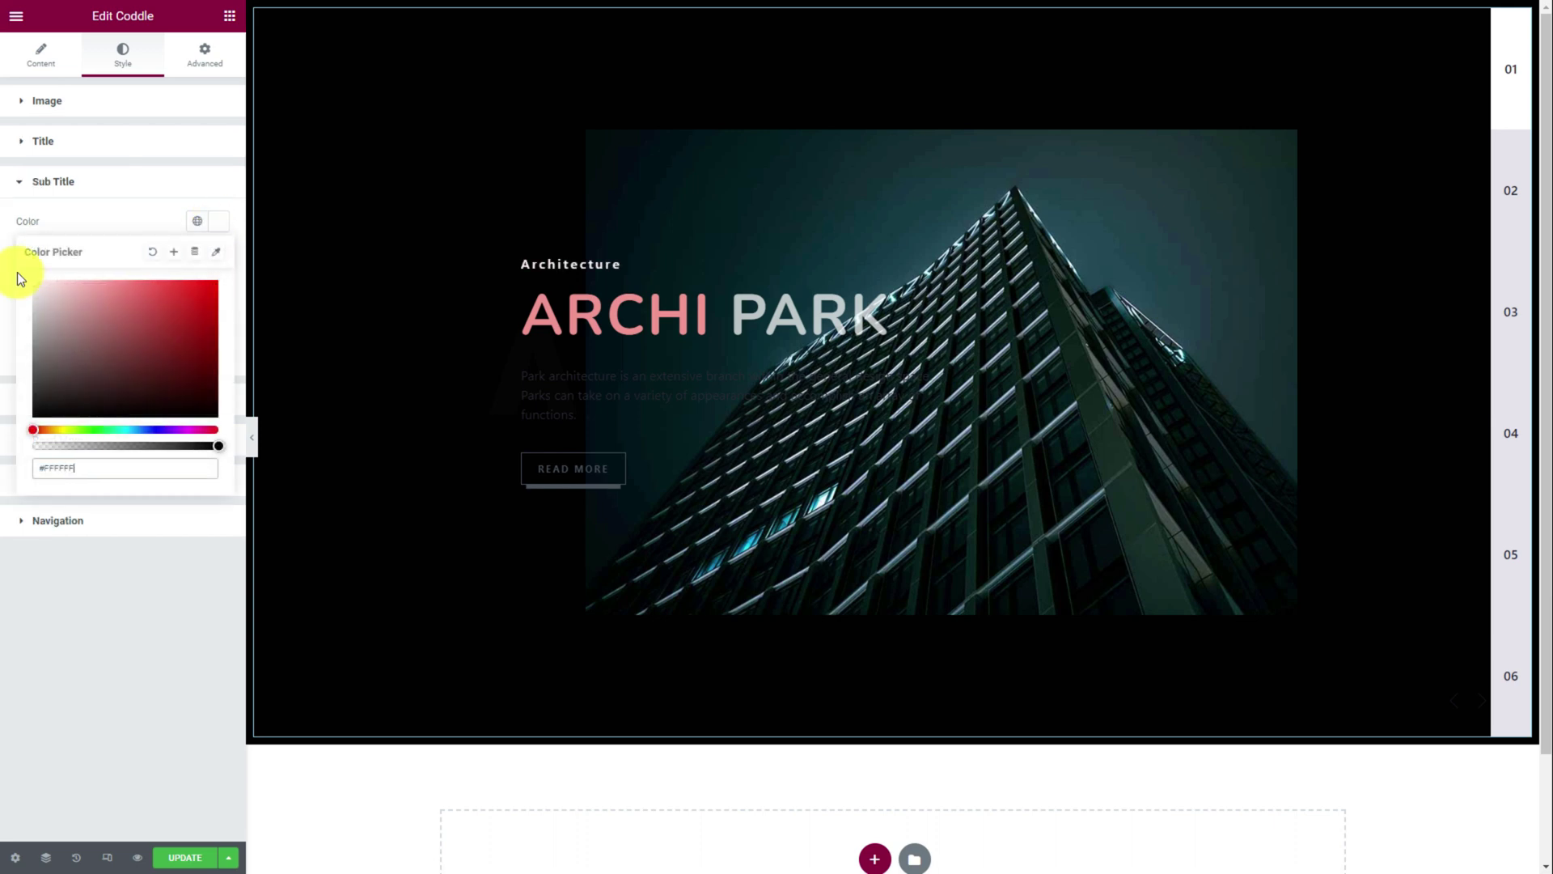
drag(220, 445, 168, 445)
click(120, 192)
click(108, 222)
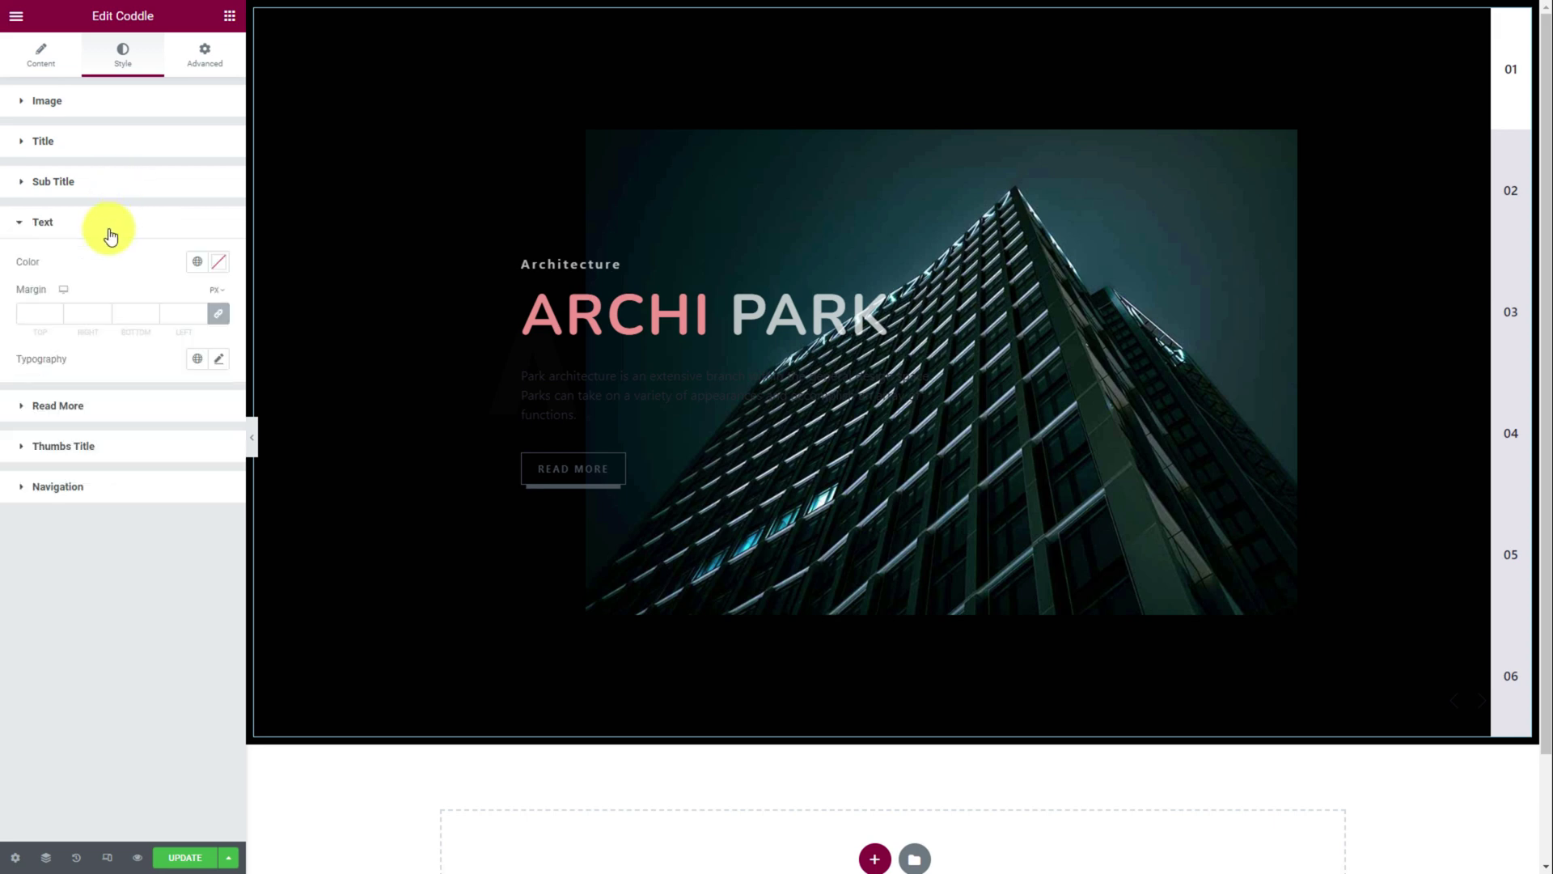
click(219, 269)
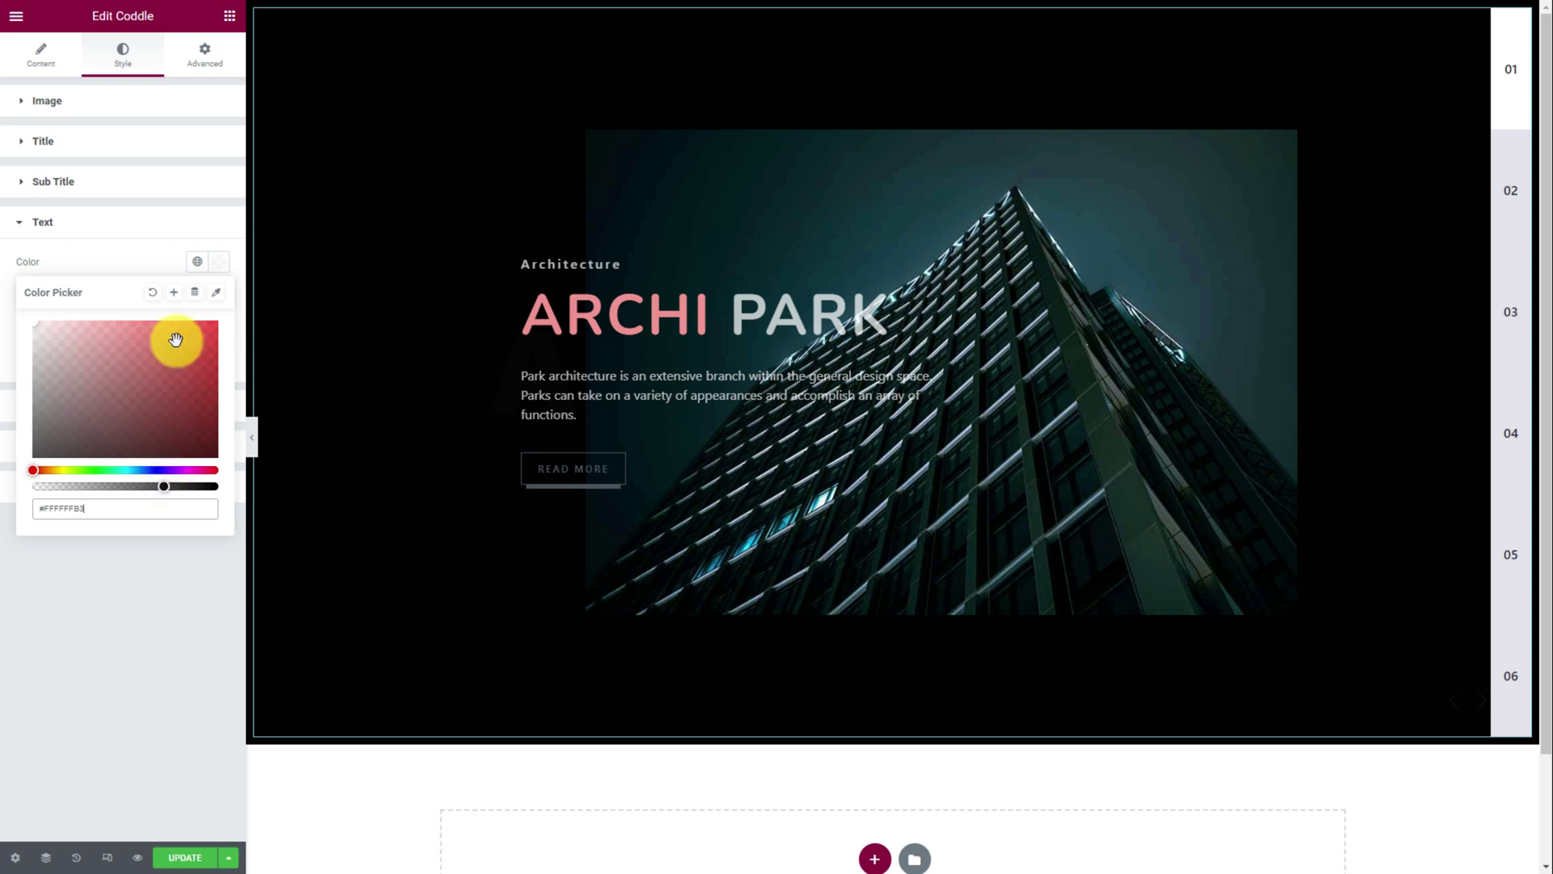
click(148, 258)
Set the paragraph typography to Nunito 18 px with Light weight.
click(219, 359)
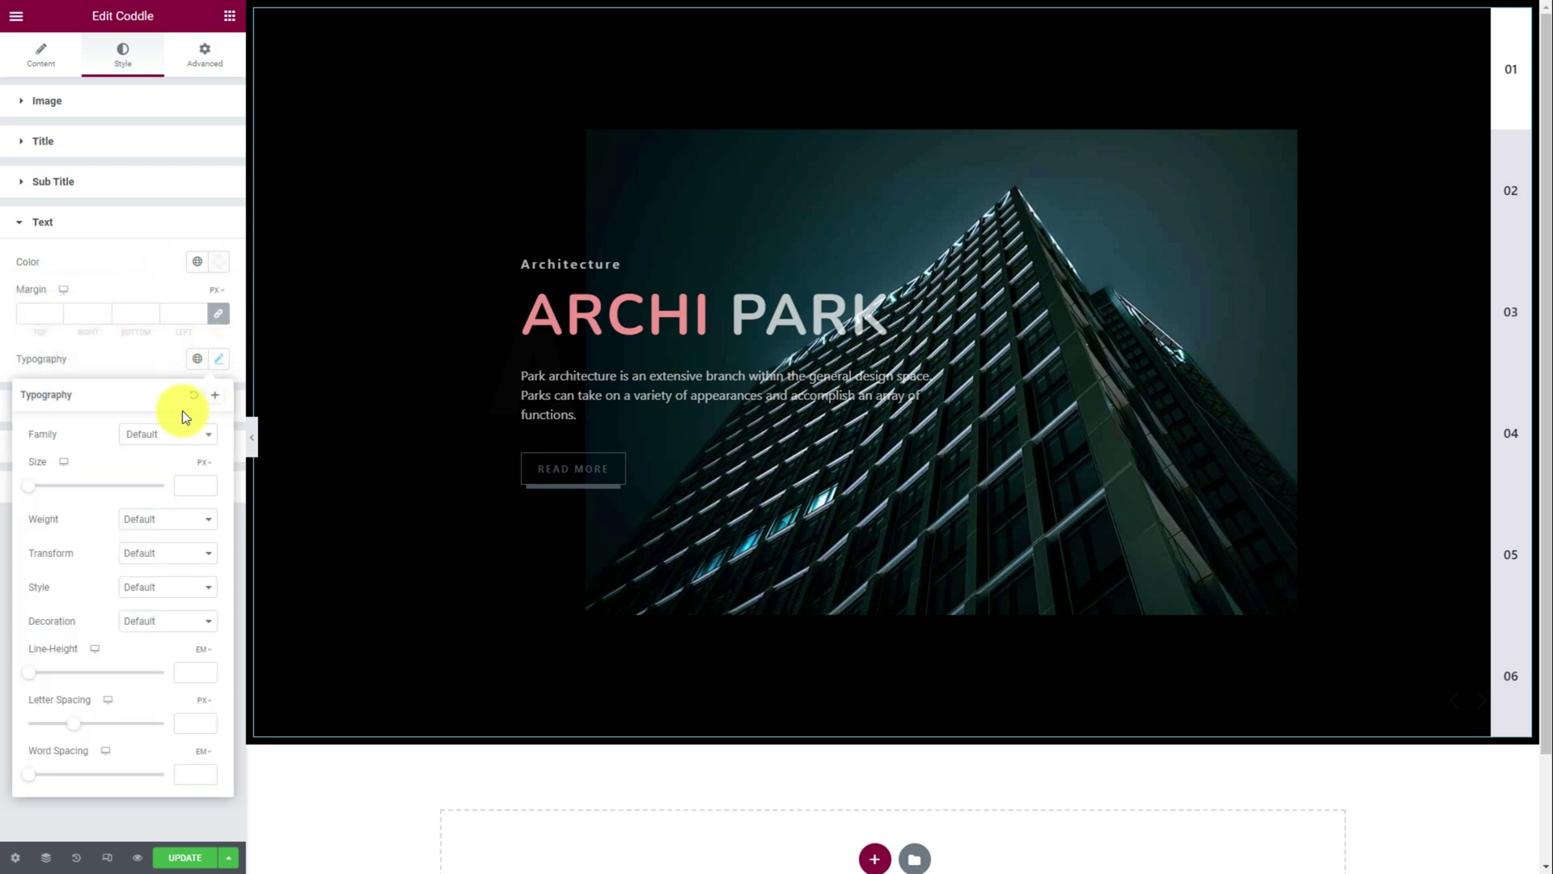
click(158, 437)
text(nunito)
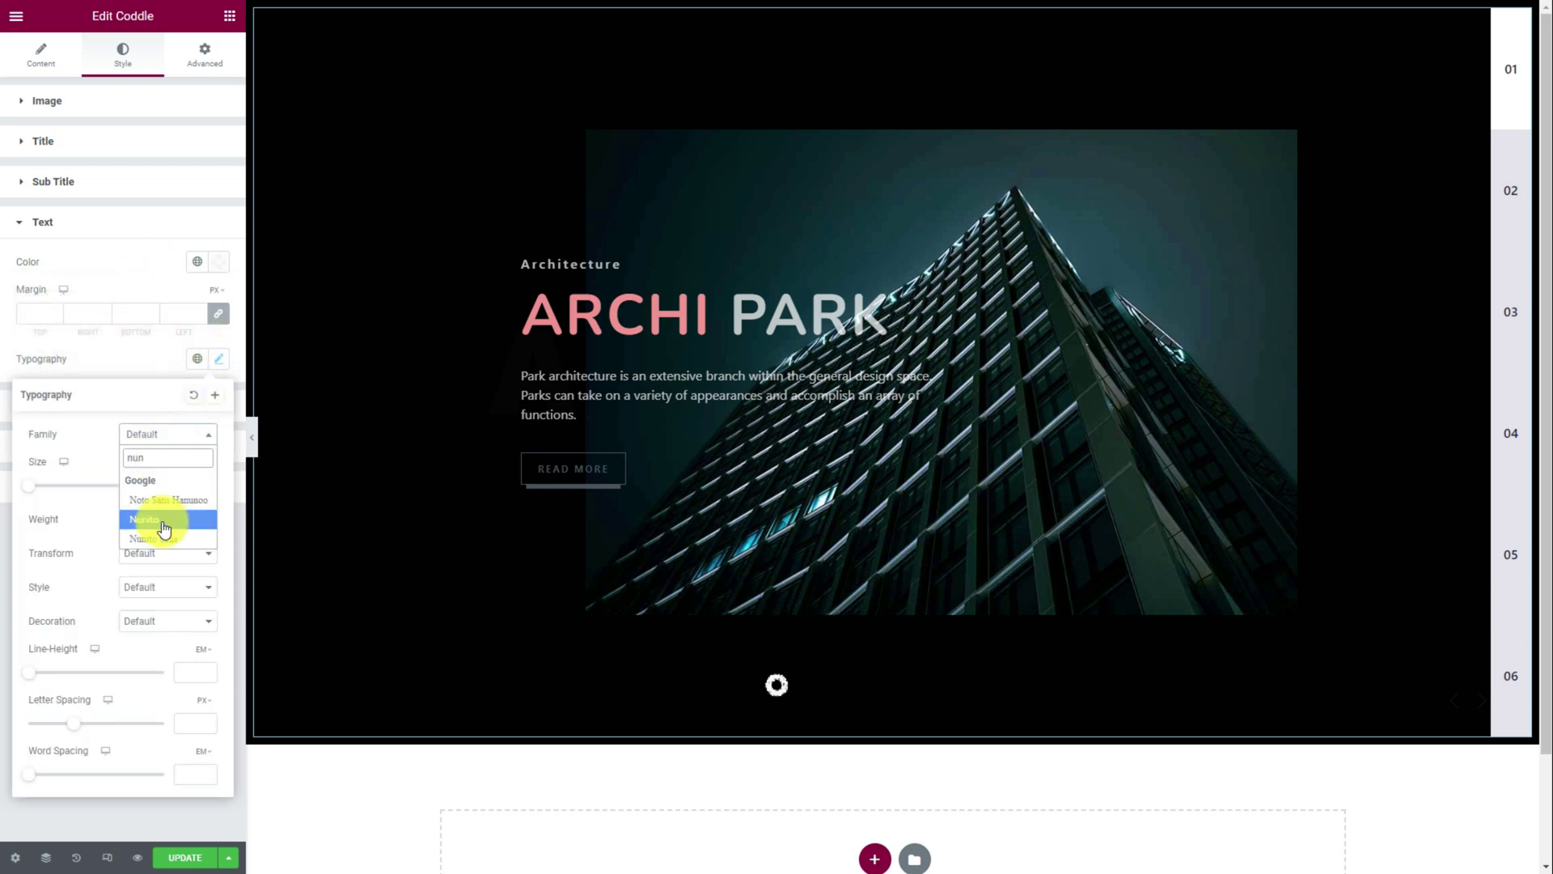
click(156, 499)
click(197, 484)
text(18)
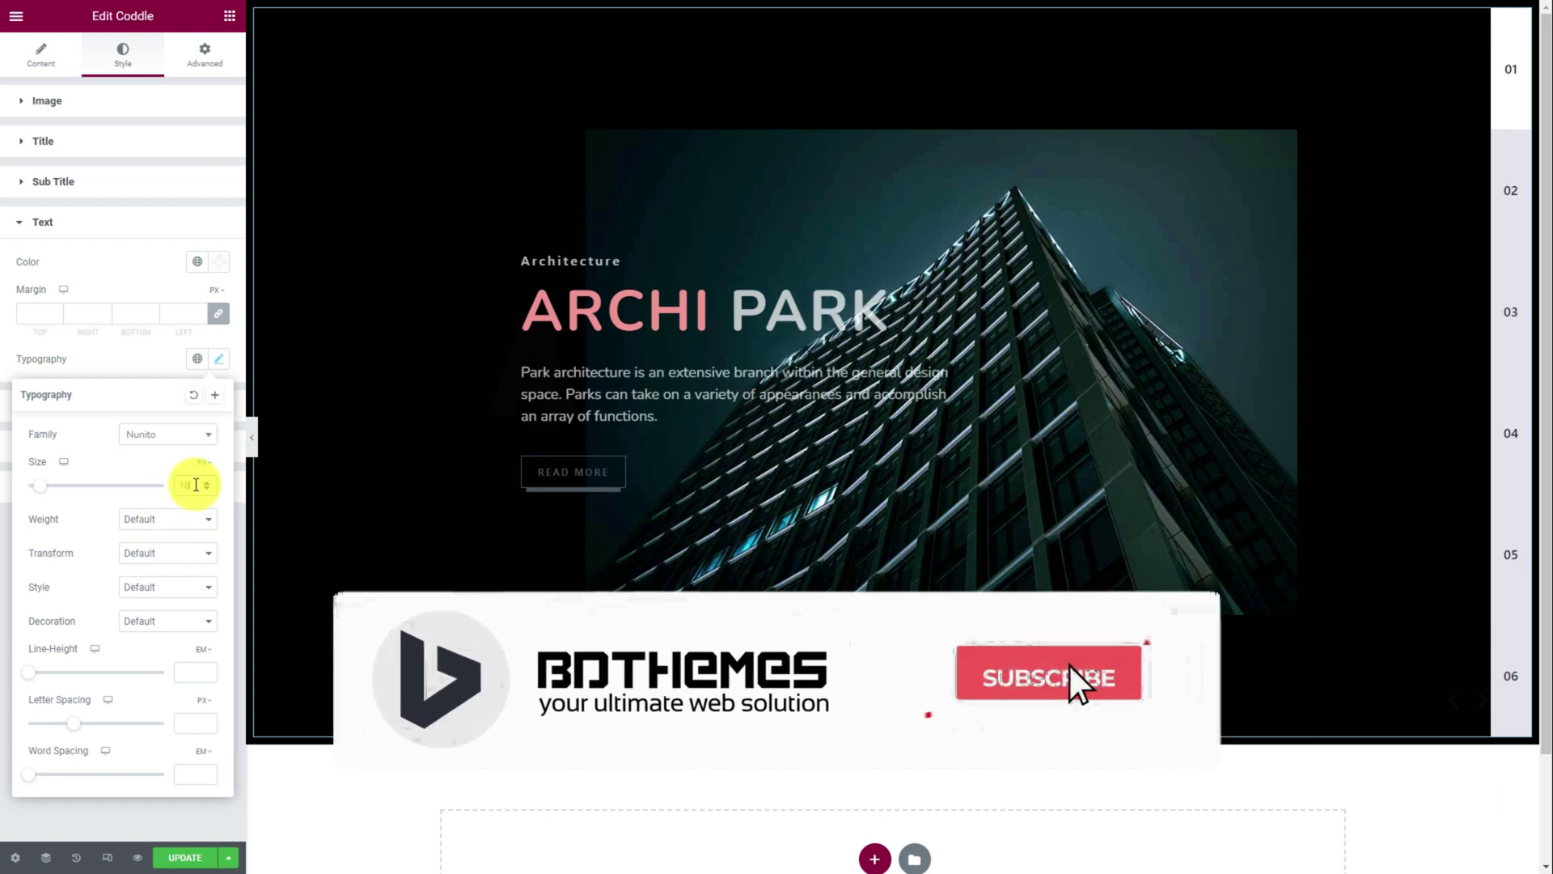
click(166, 518)
click(163, 573)
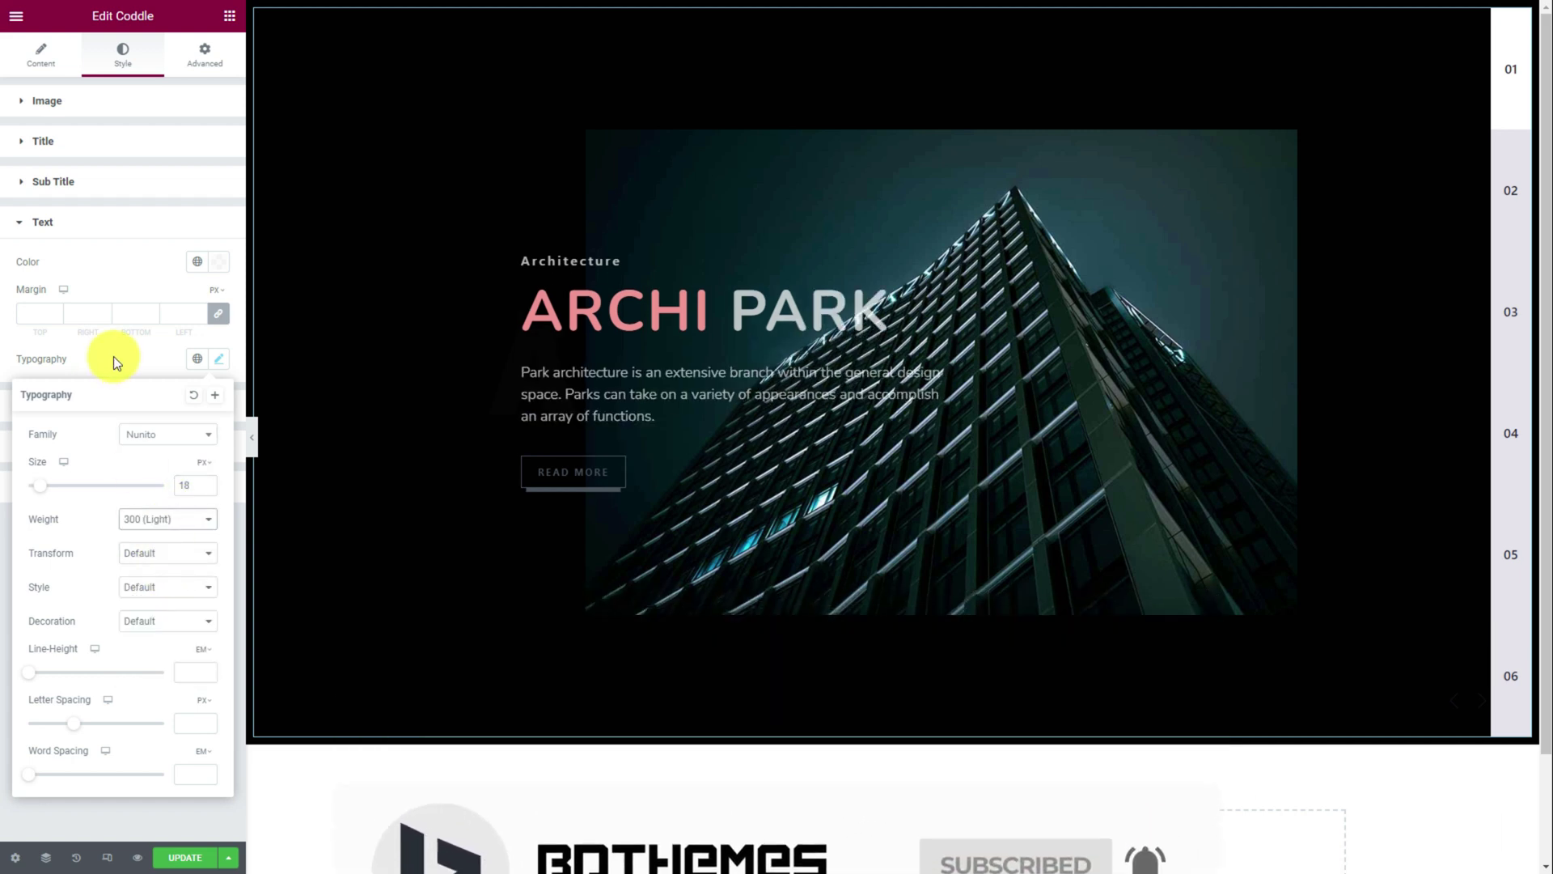
click(113, 356)
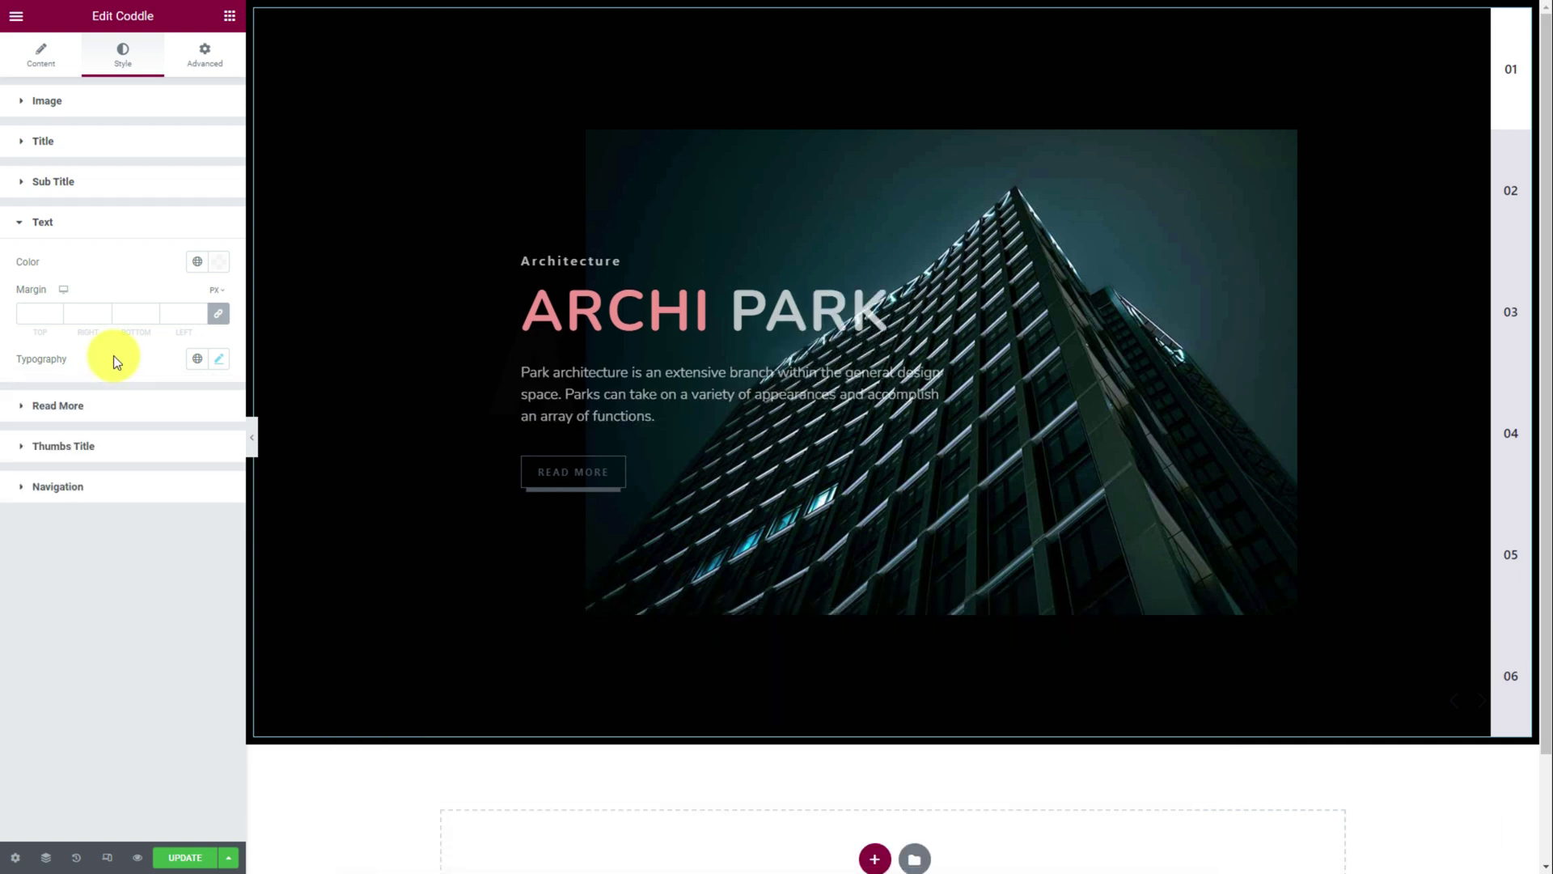
Give the Read More button translucent white text and a translucent near-white outline.
click(115, 411)
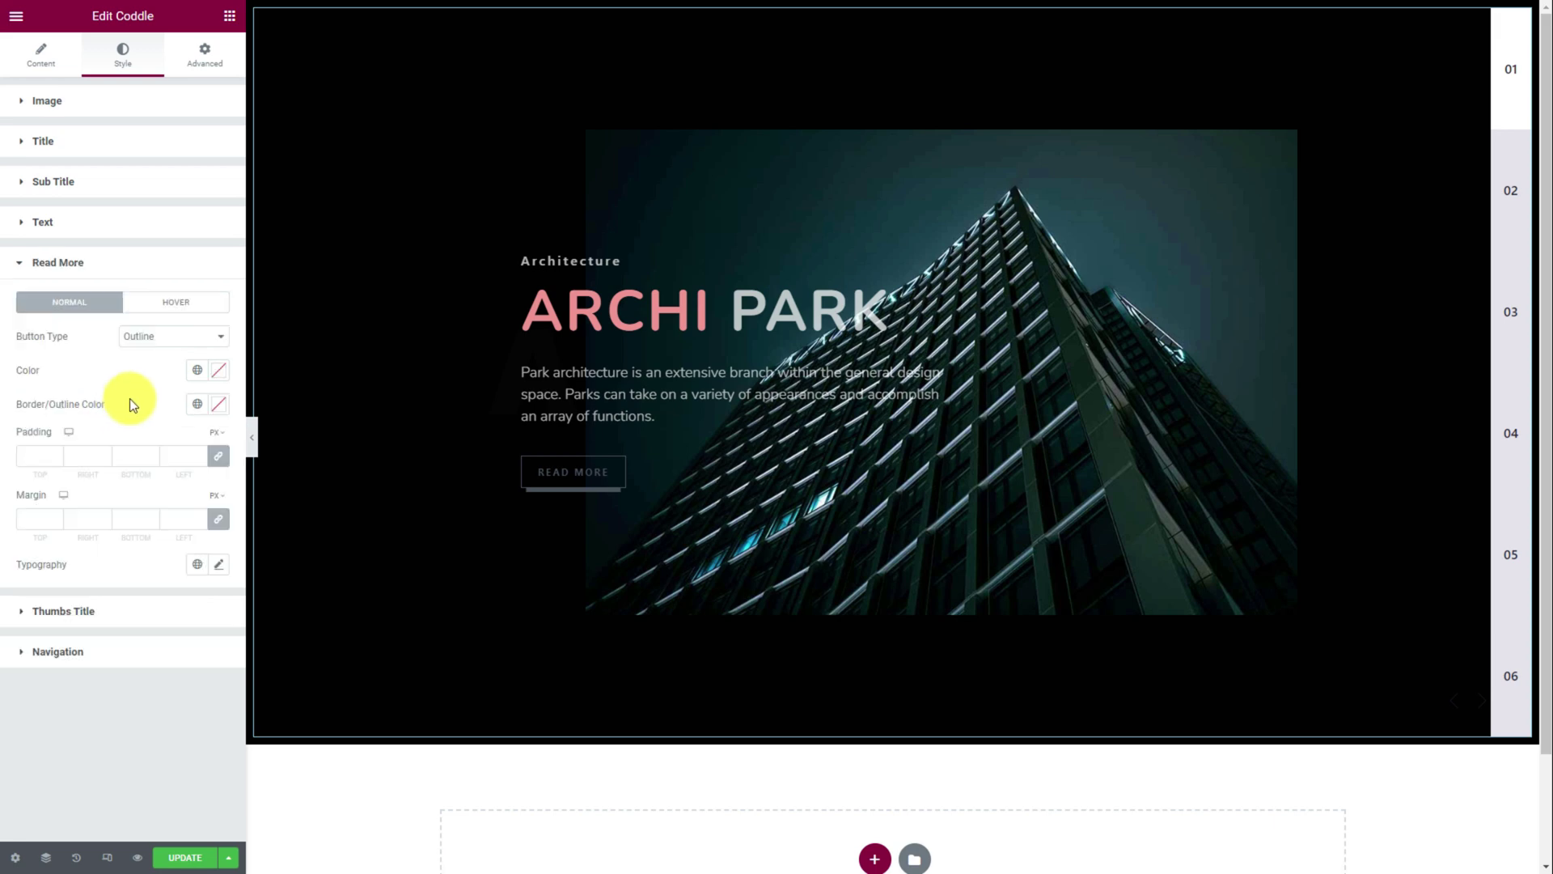
click(219, 371)
drag(218, 595, 186, 597)
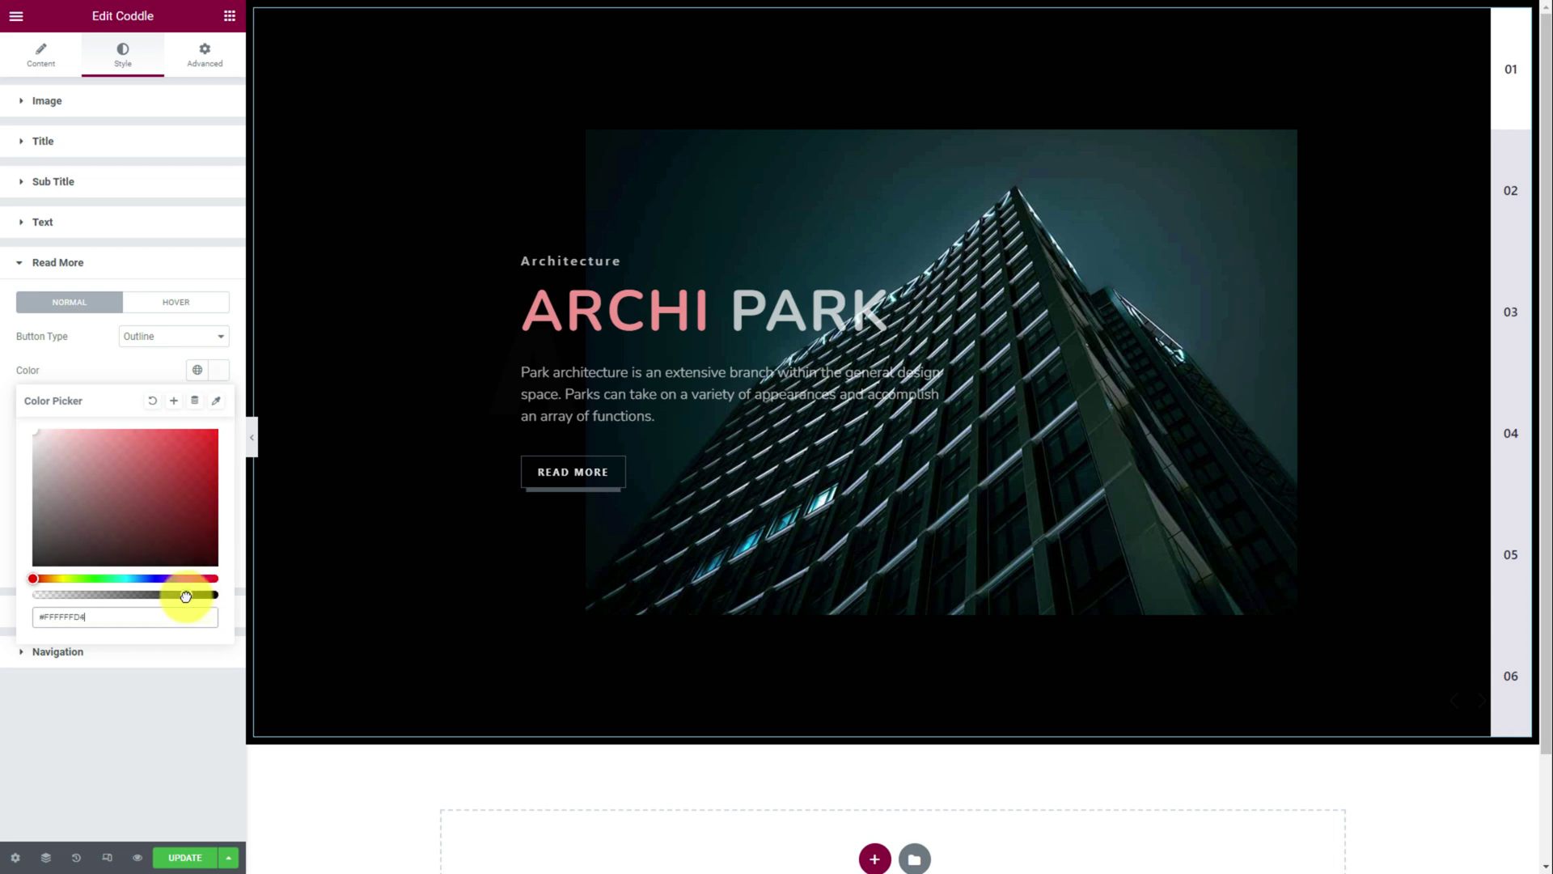
click(132, 371)
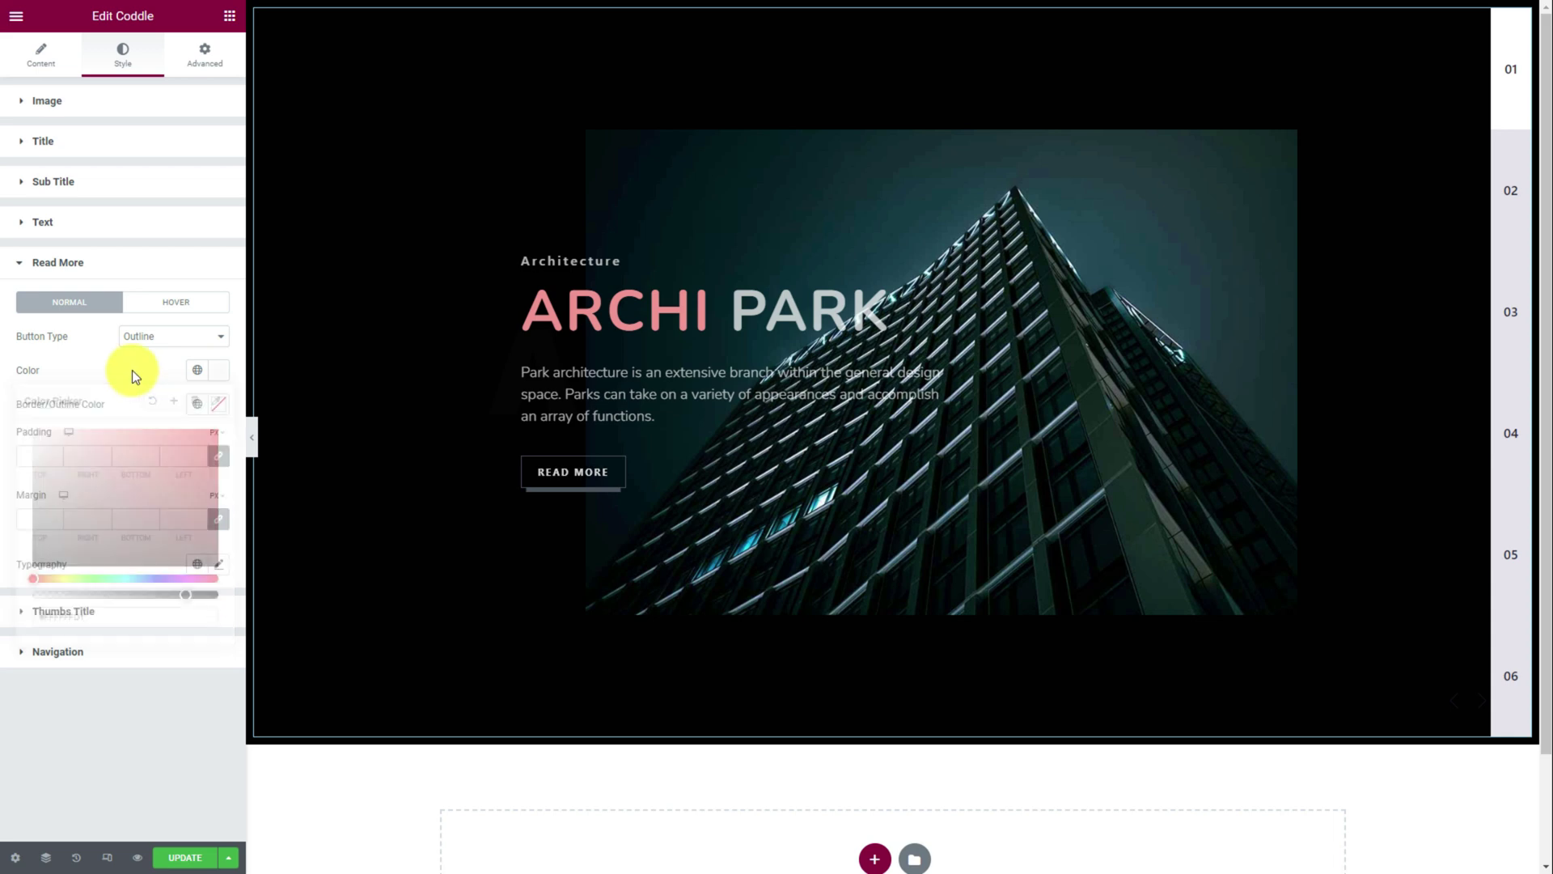
click(217, 404)
click(34, 466)
drag(204, 629, 155, 628)
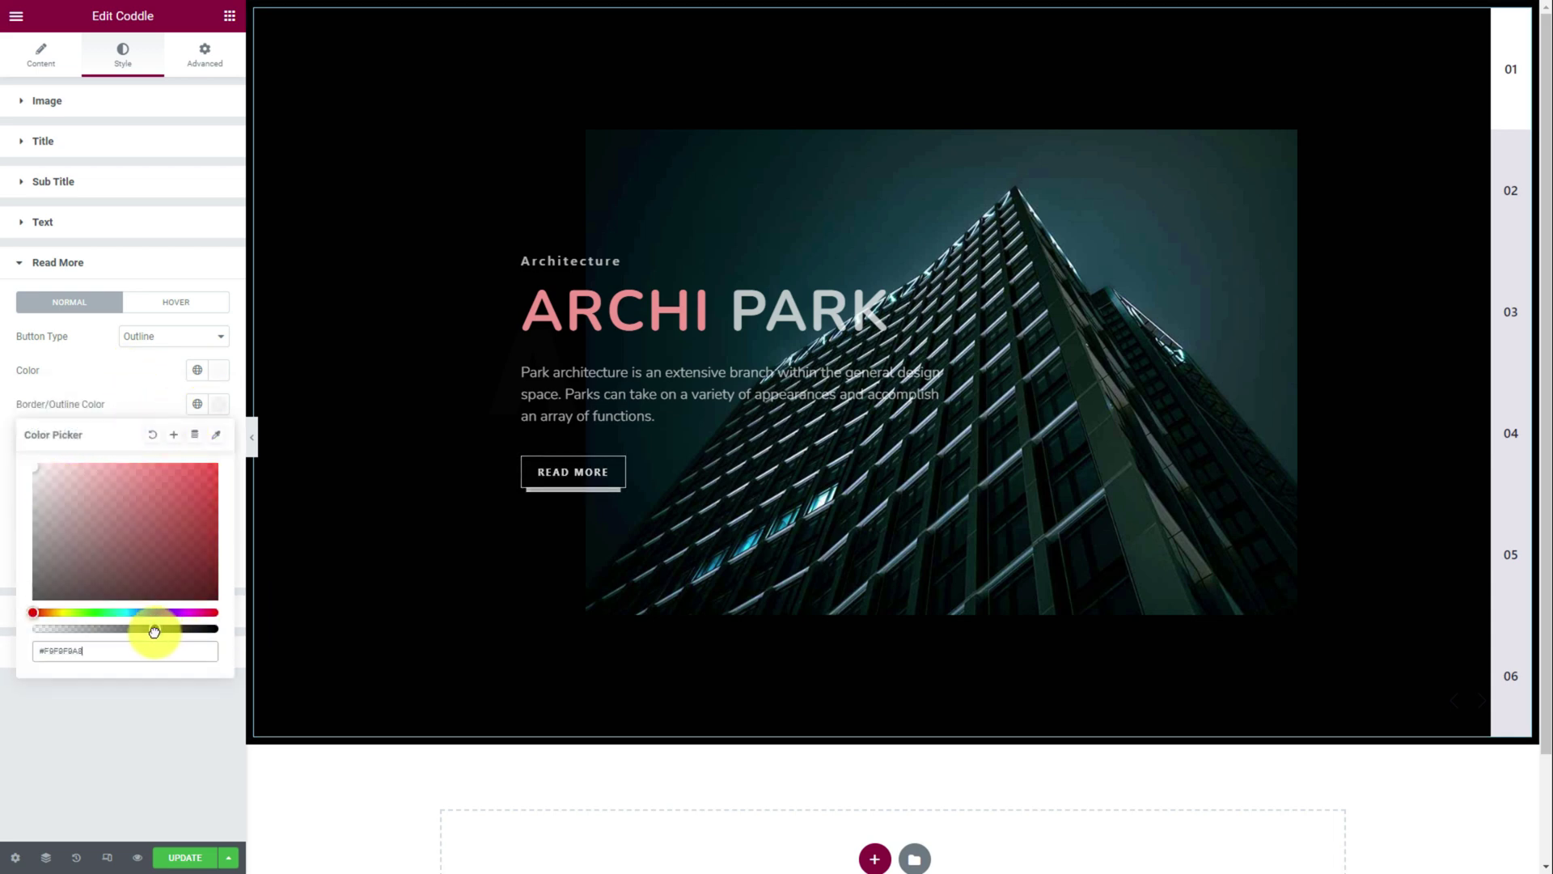
click(160, 402)
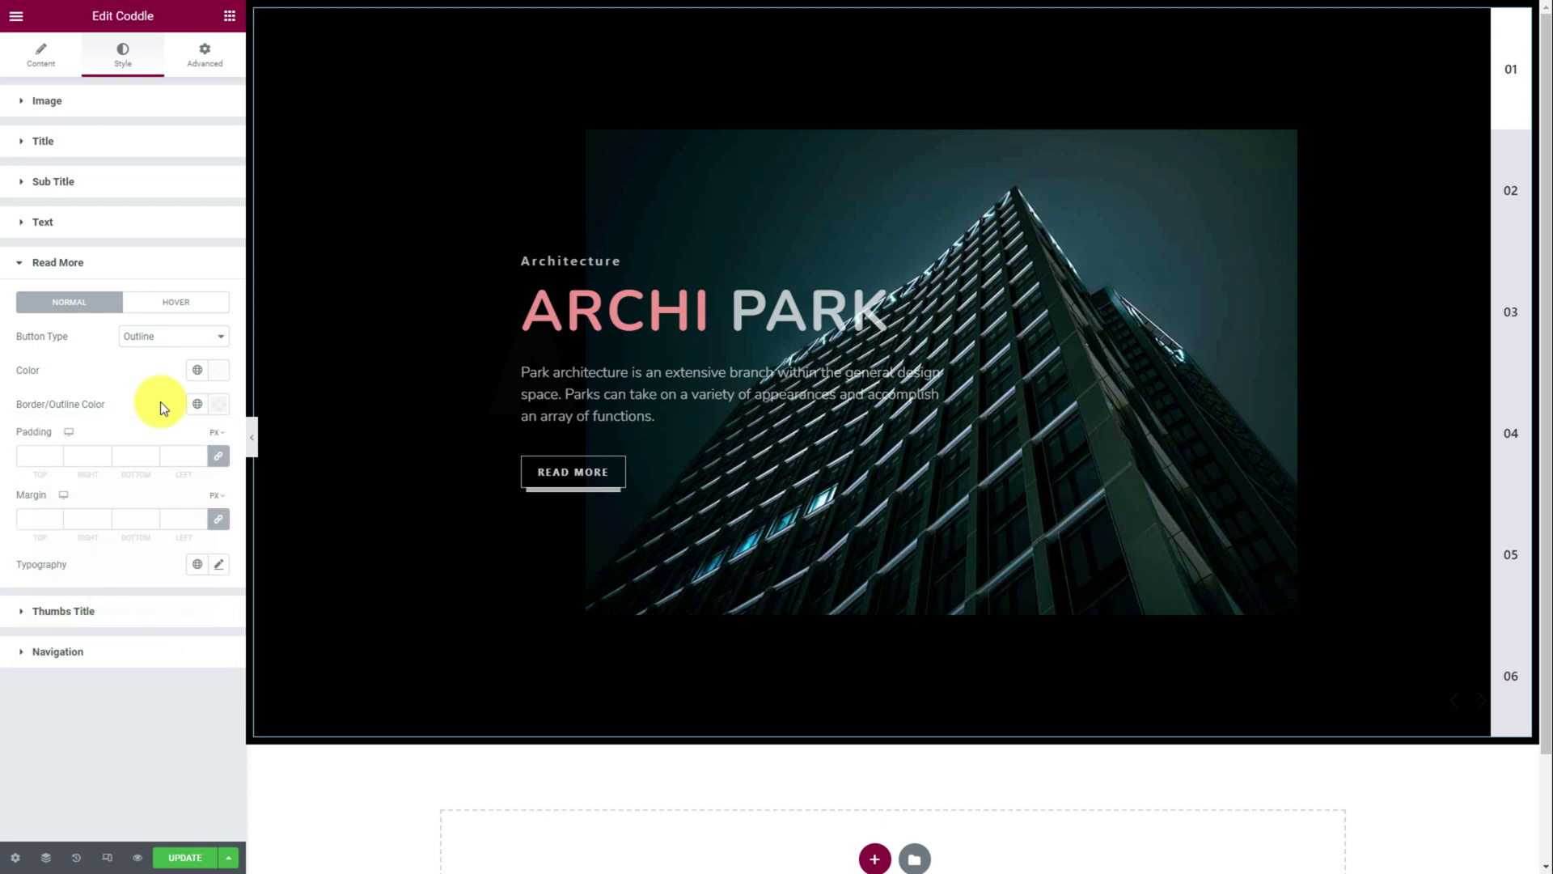
Set the Read More typography to Nunito with 500 (Medium) weight.
click(219, 564)
click(161, 642)
text(nun)
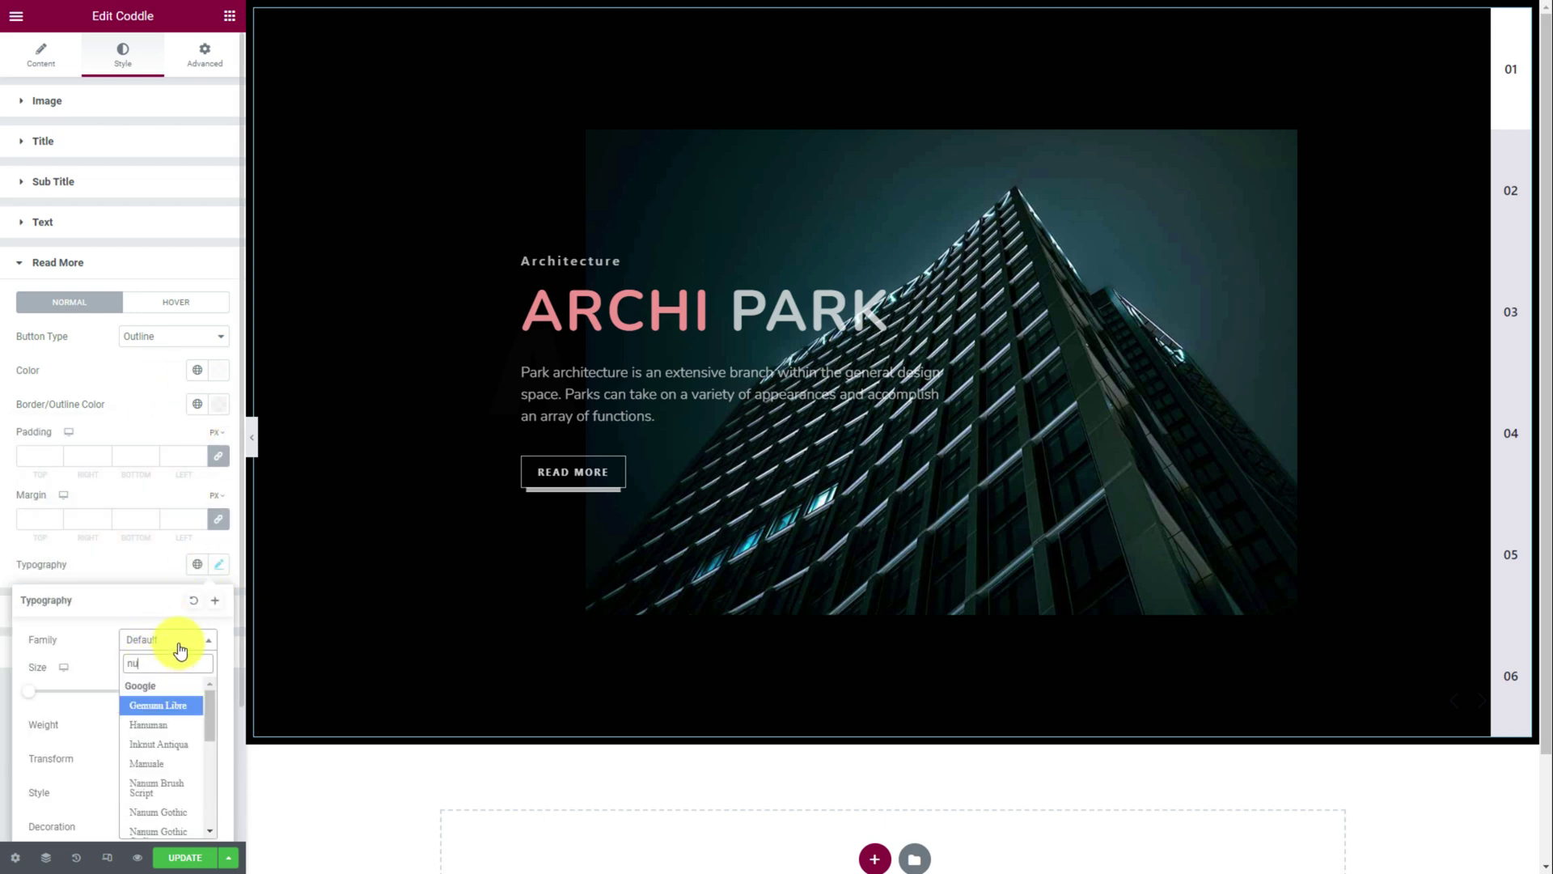
click(179, 724)
click(153, 728)
click(152, 619)
scroll(164, 716, down, 2)
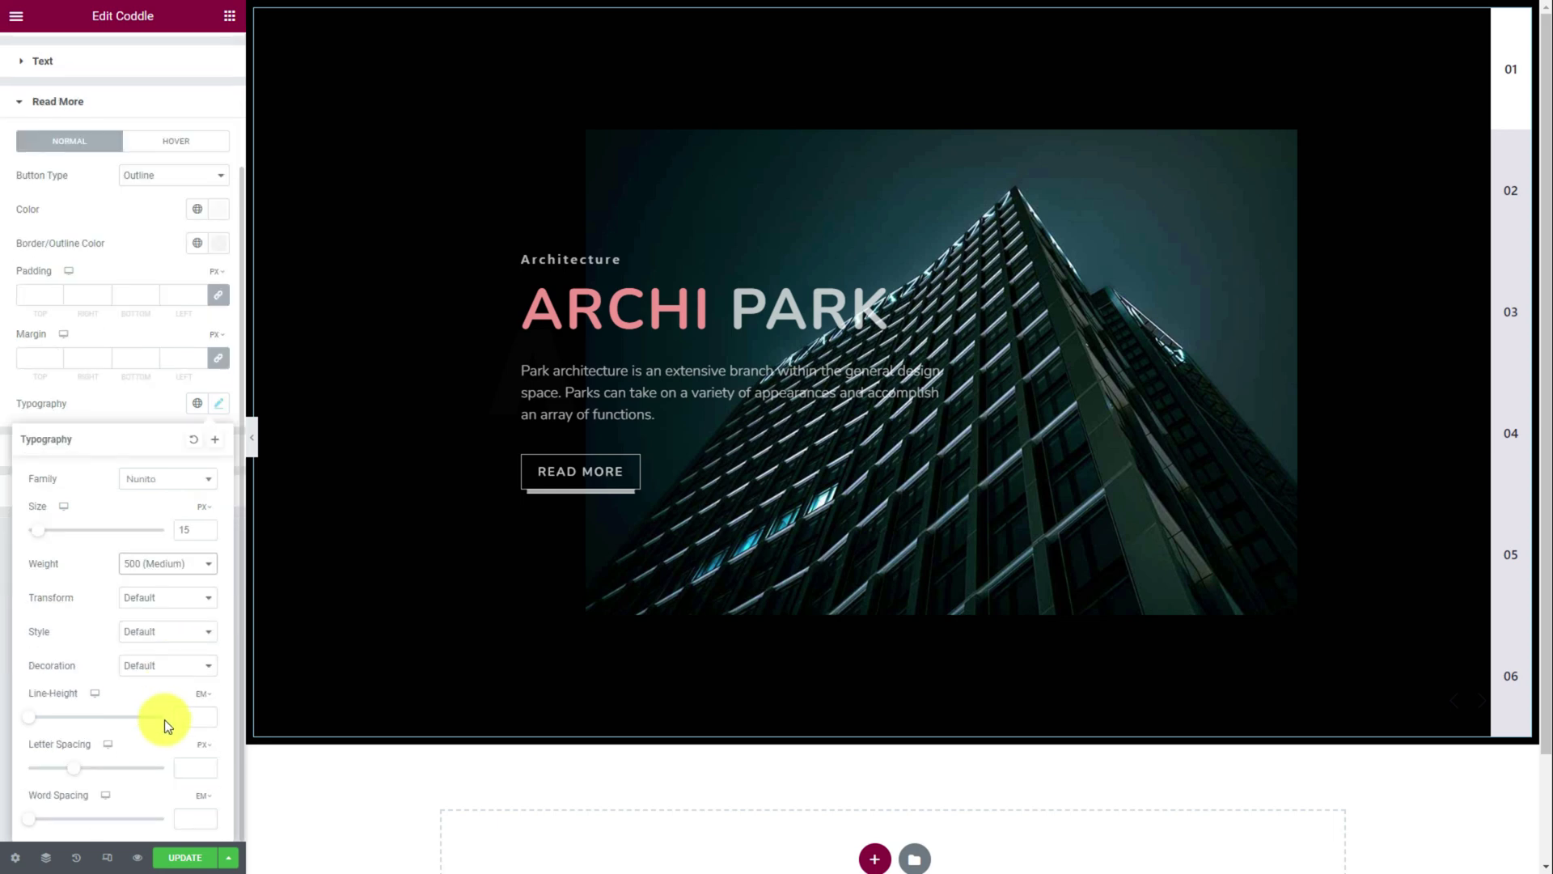
click(137, 405)
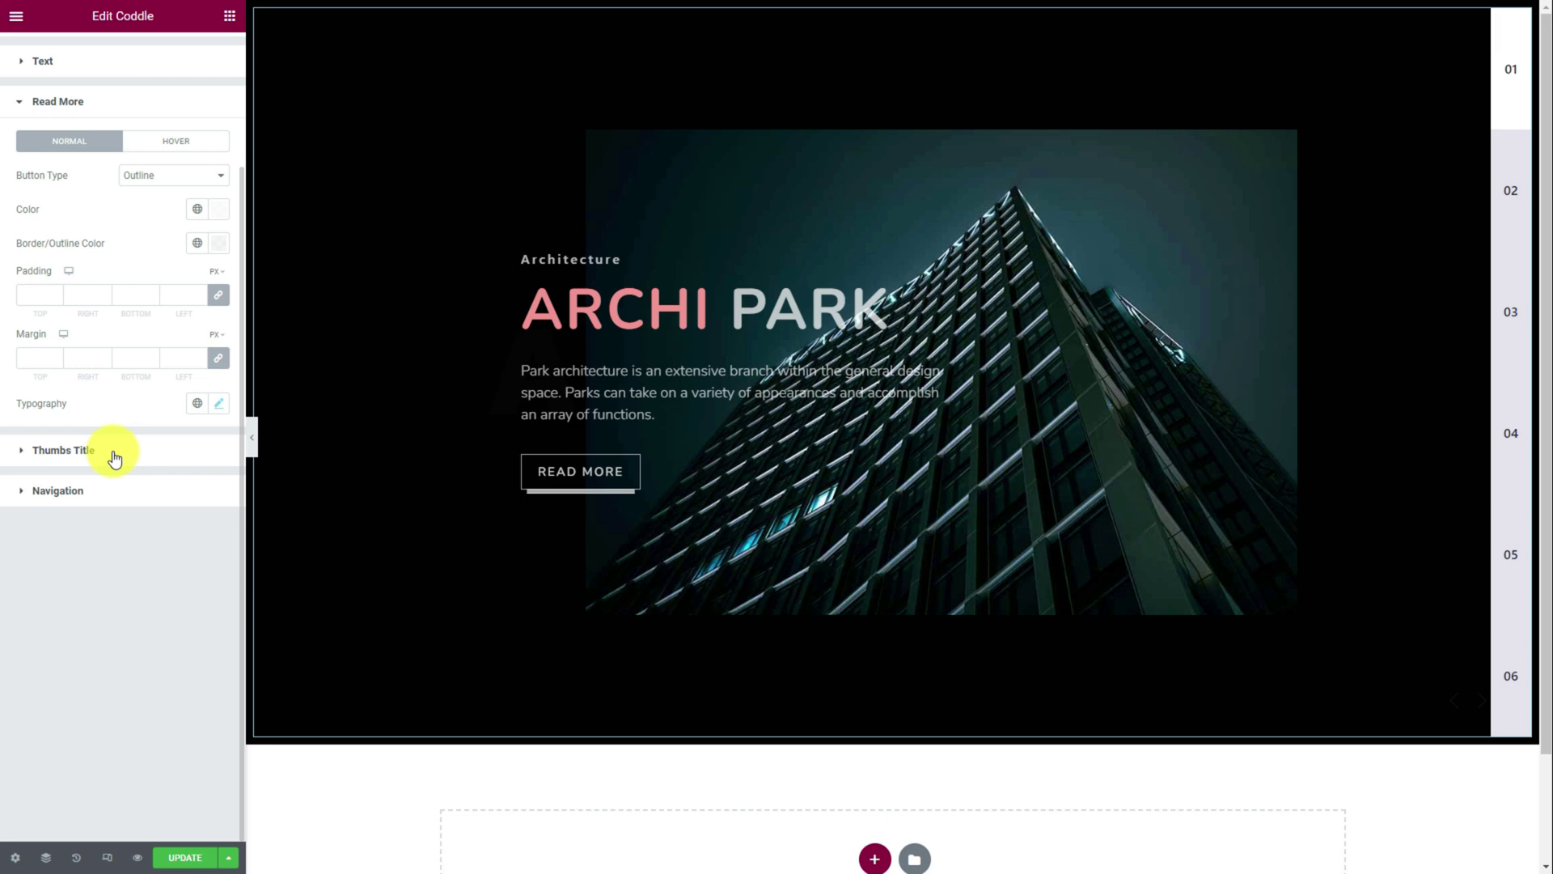
Colour the thumbs title white faded to about 11% opacity.
click(114, 458)
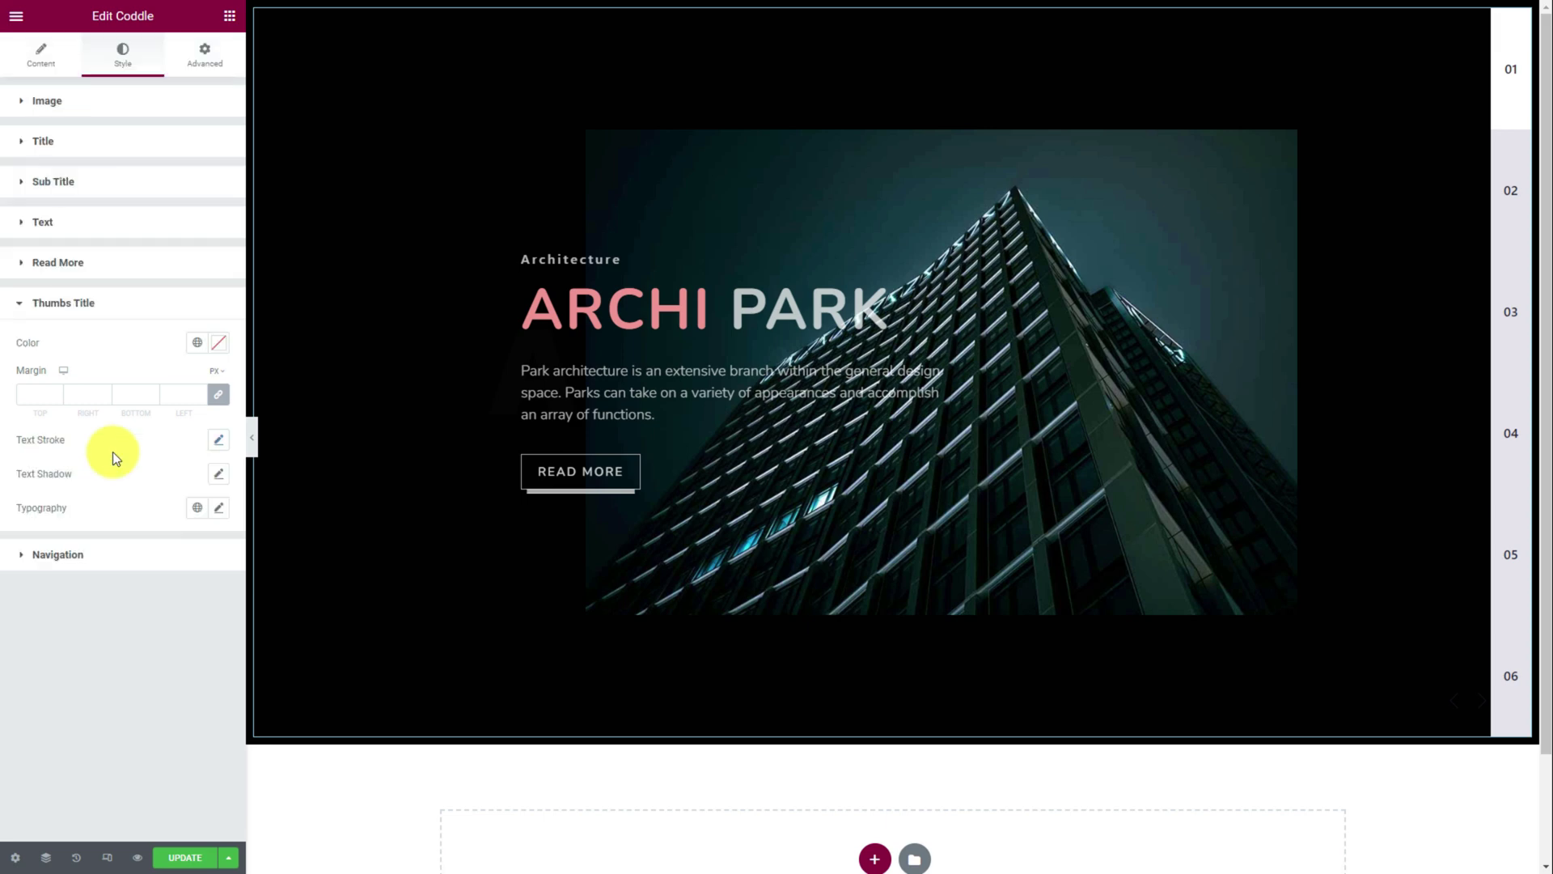
click(215, 348)
click(33, 402)
drag(219, 568, 54, 567)
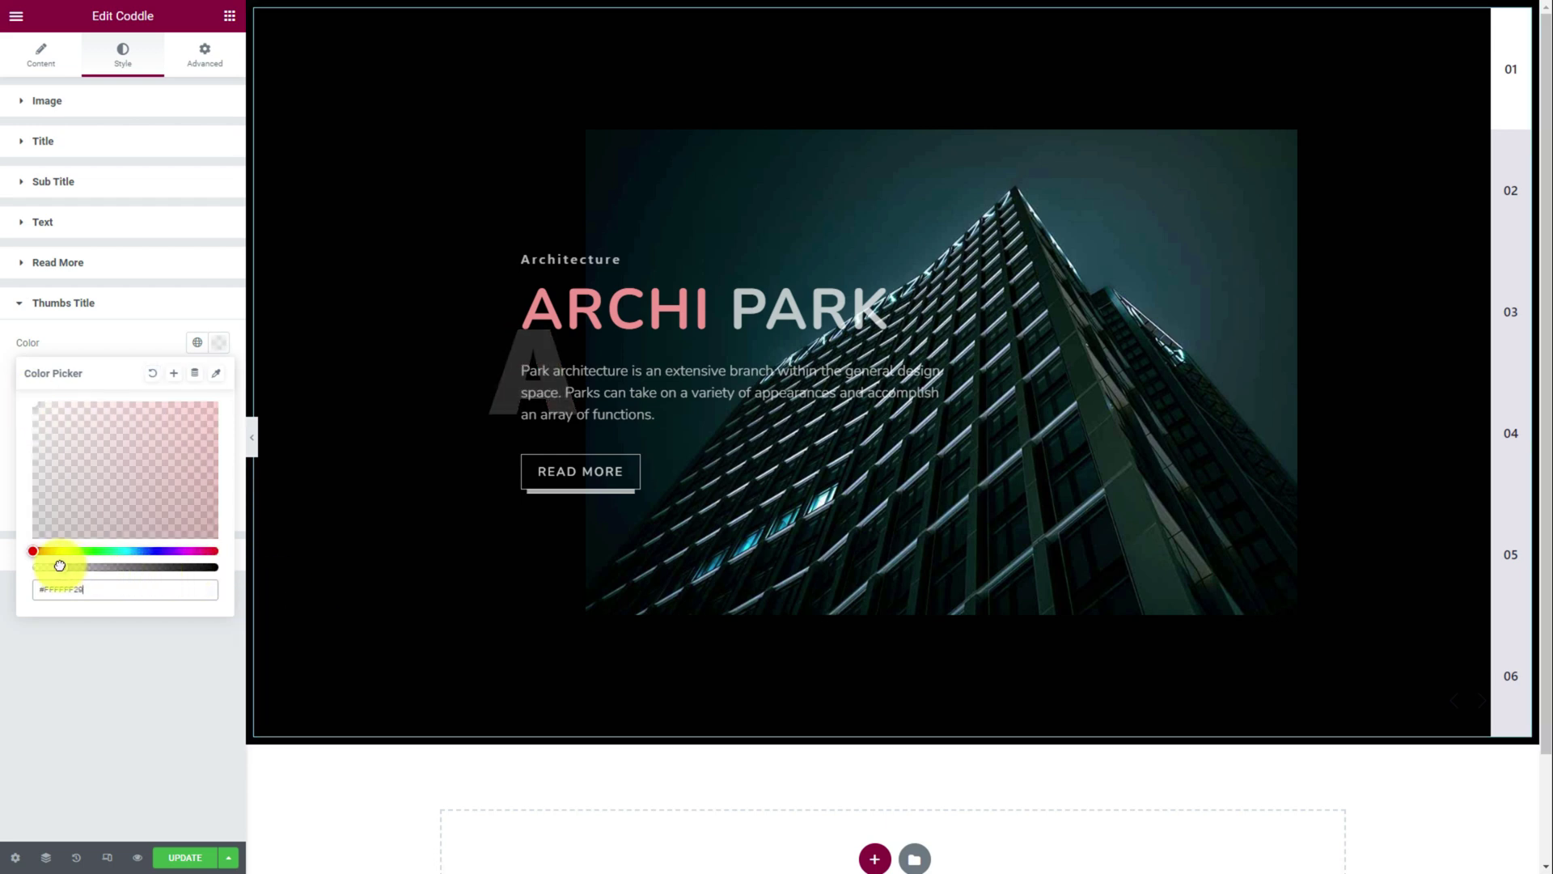
click(89, 348)
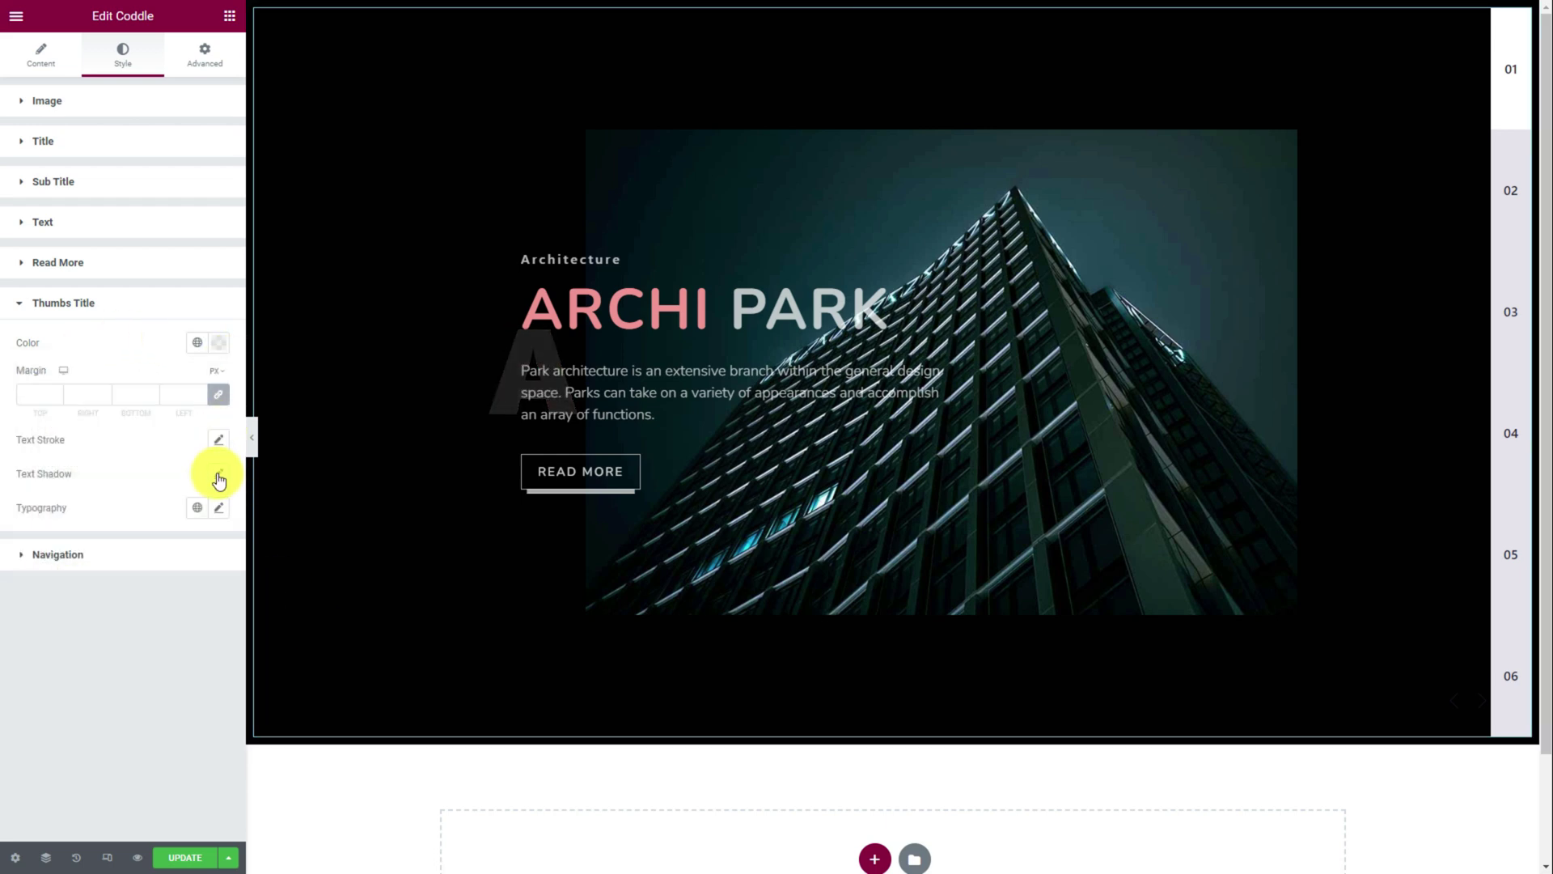
Set the thumbs title typography to Nunito 200 px, 900 Black, letter spacing 10.
click(219, 508)
click(166, 582)
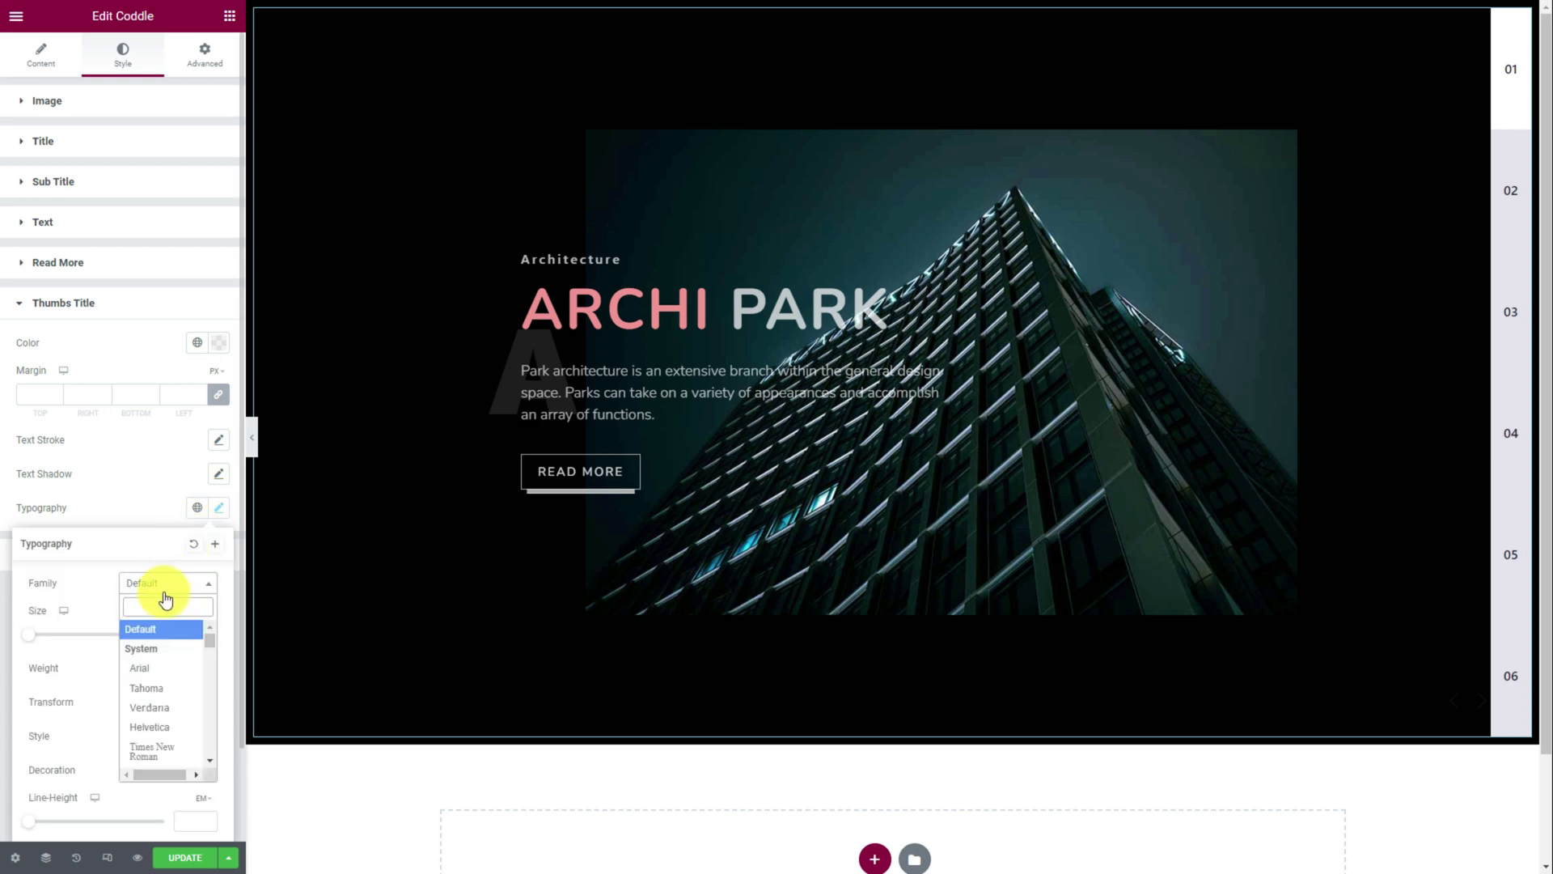
text(nunito)
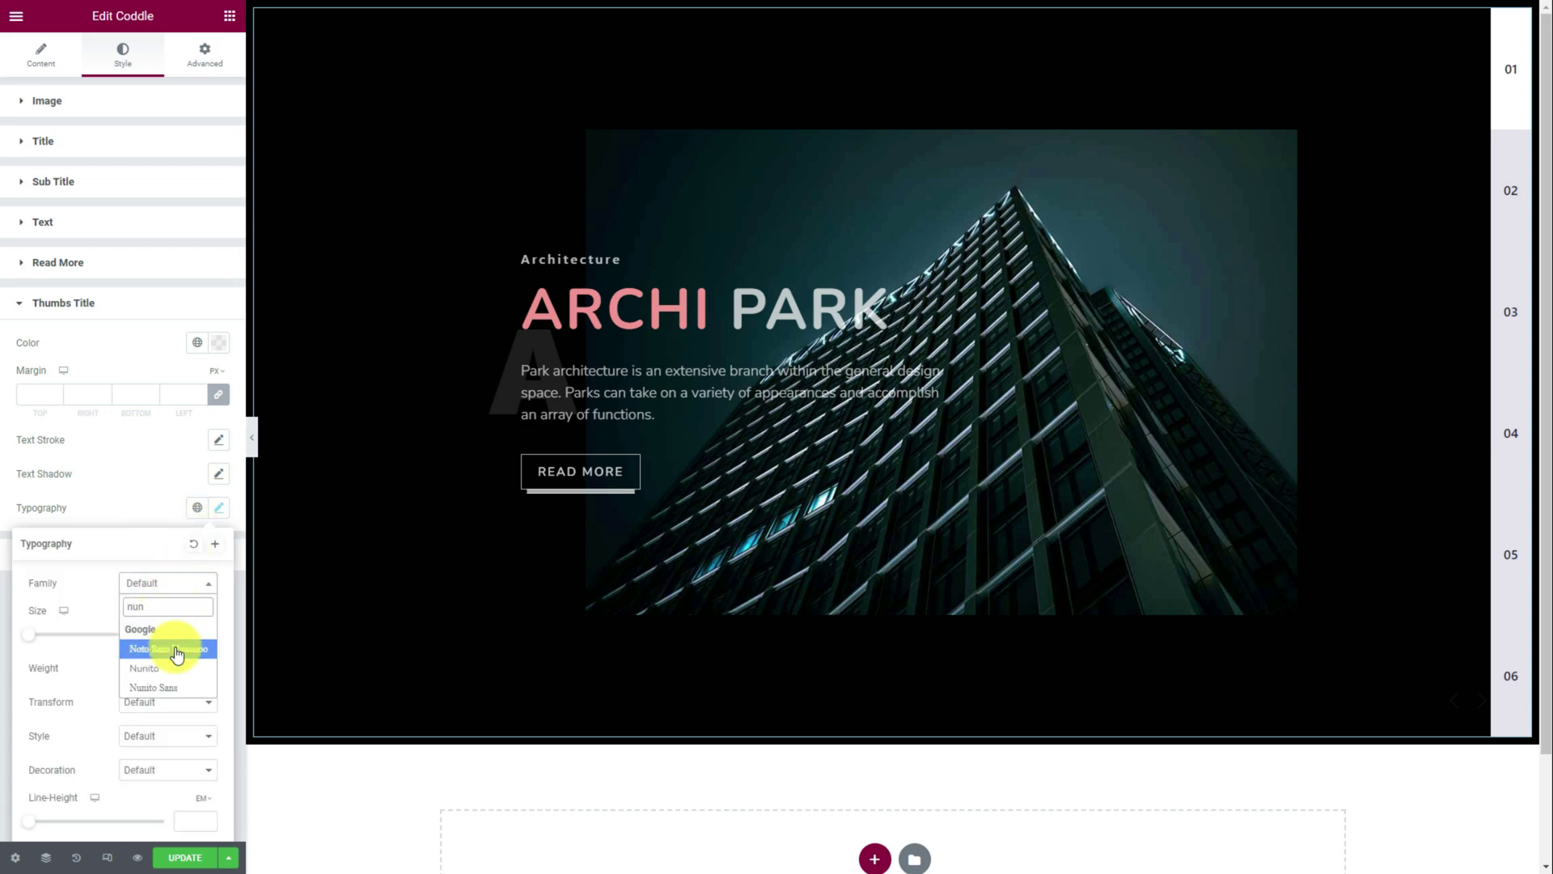
click(173, 645)
click(193, 638)
text(200)
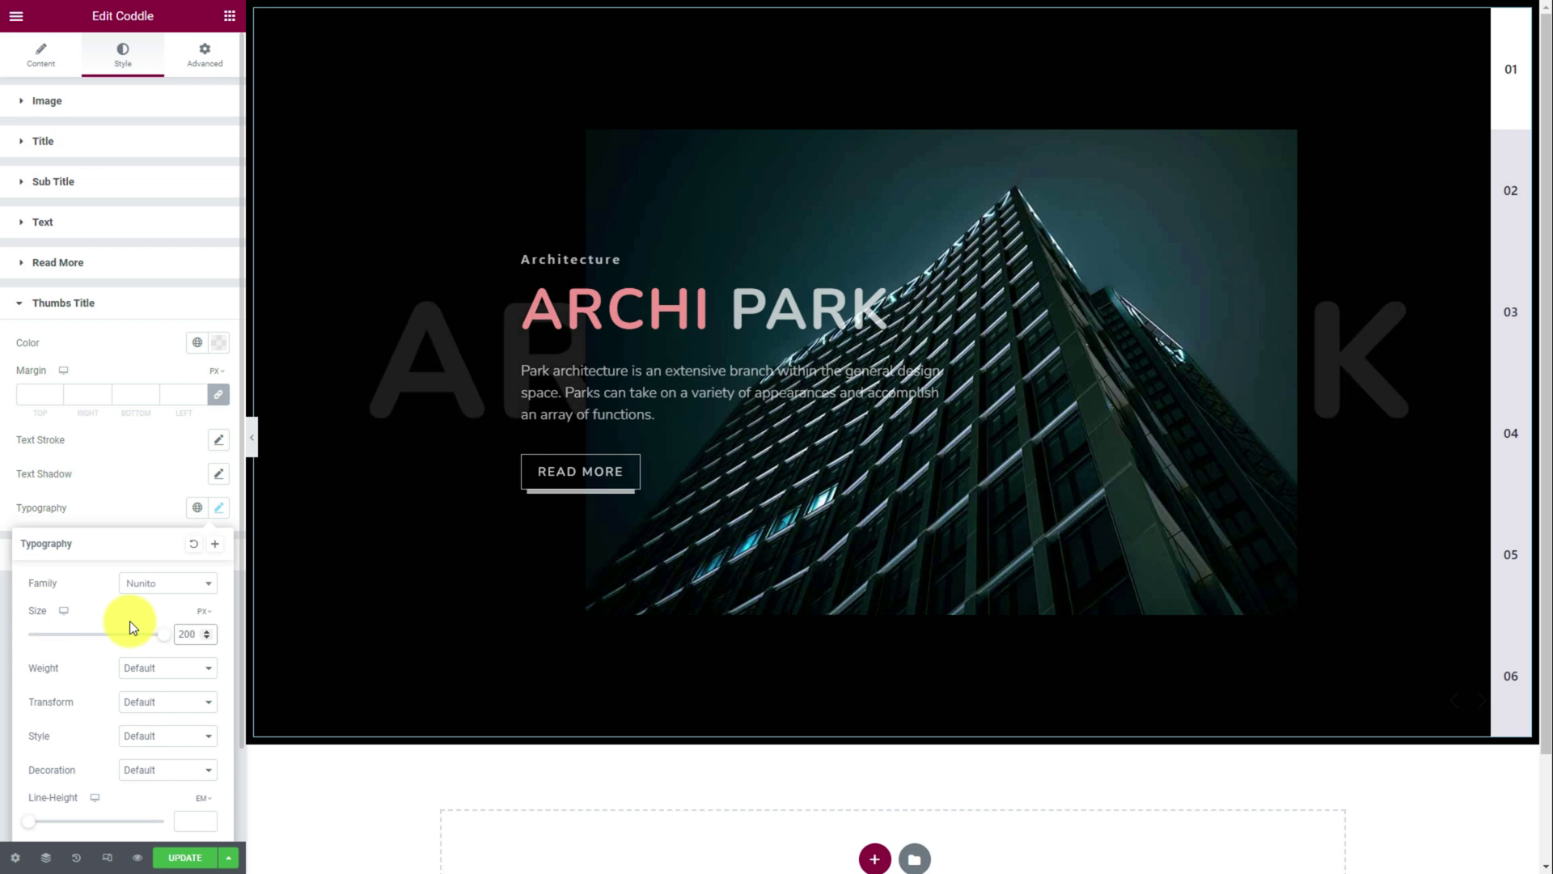
click(157, 667)
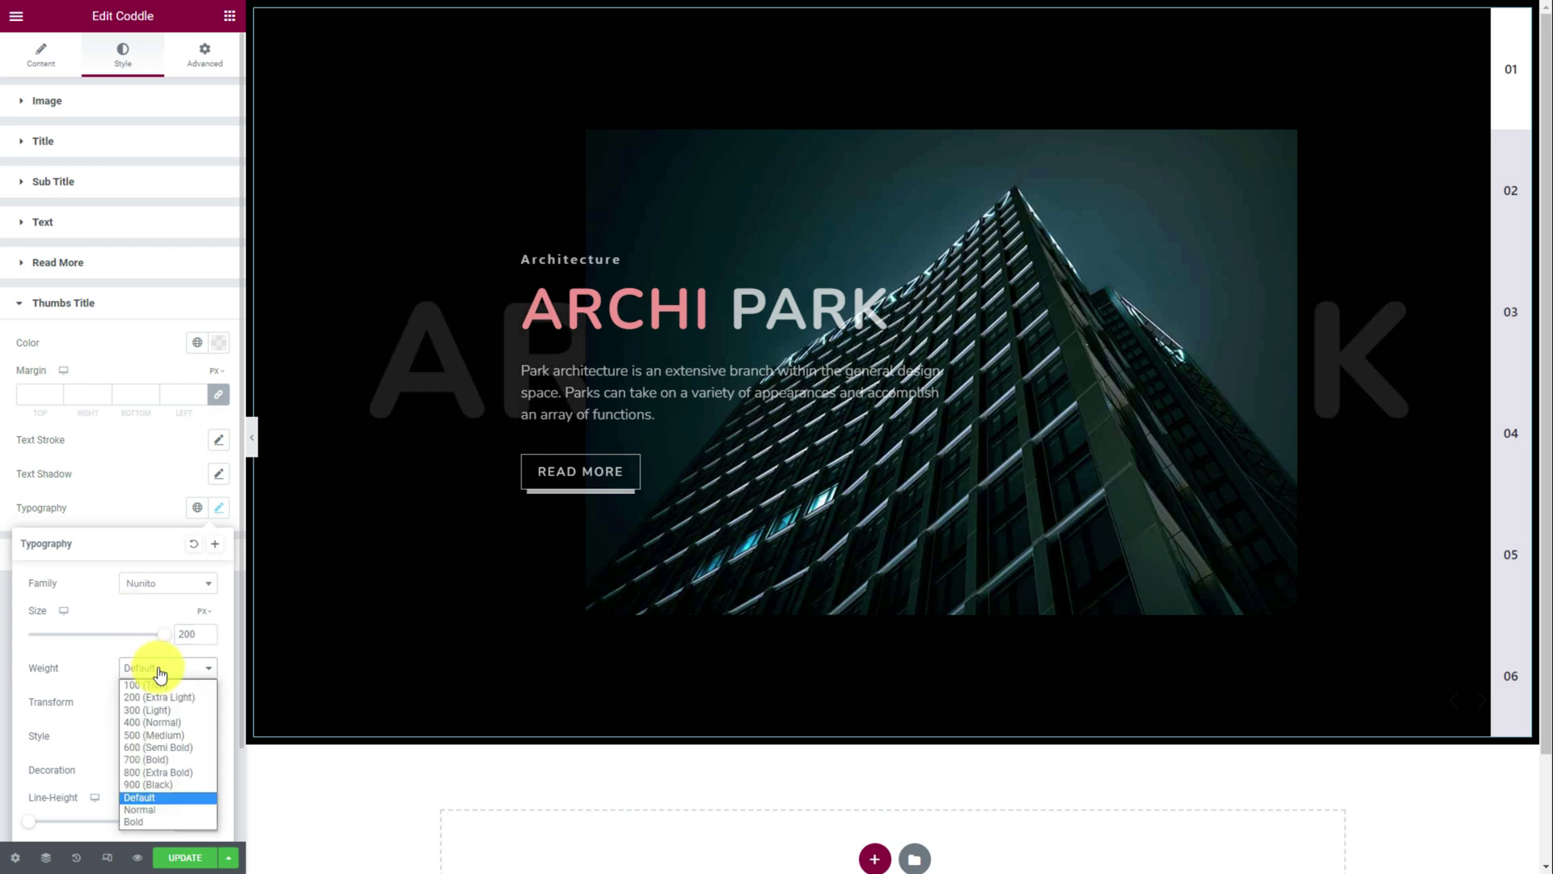
click(134, 782)
scroll(133, 782, down, 2)
click(162, 765)
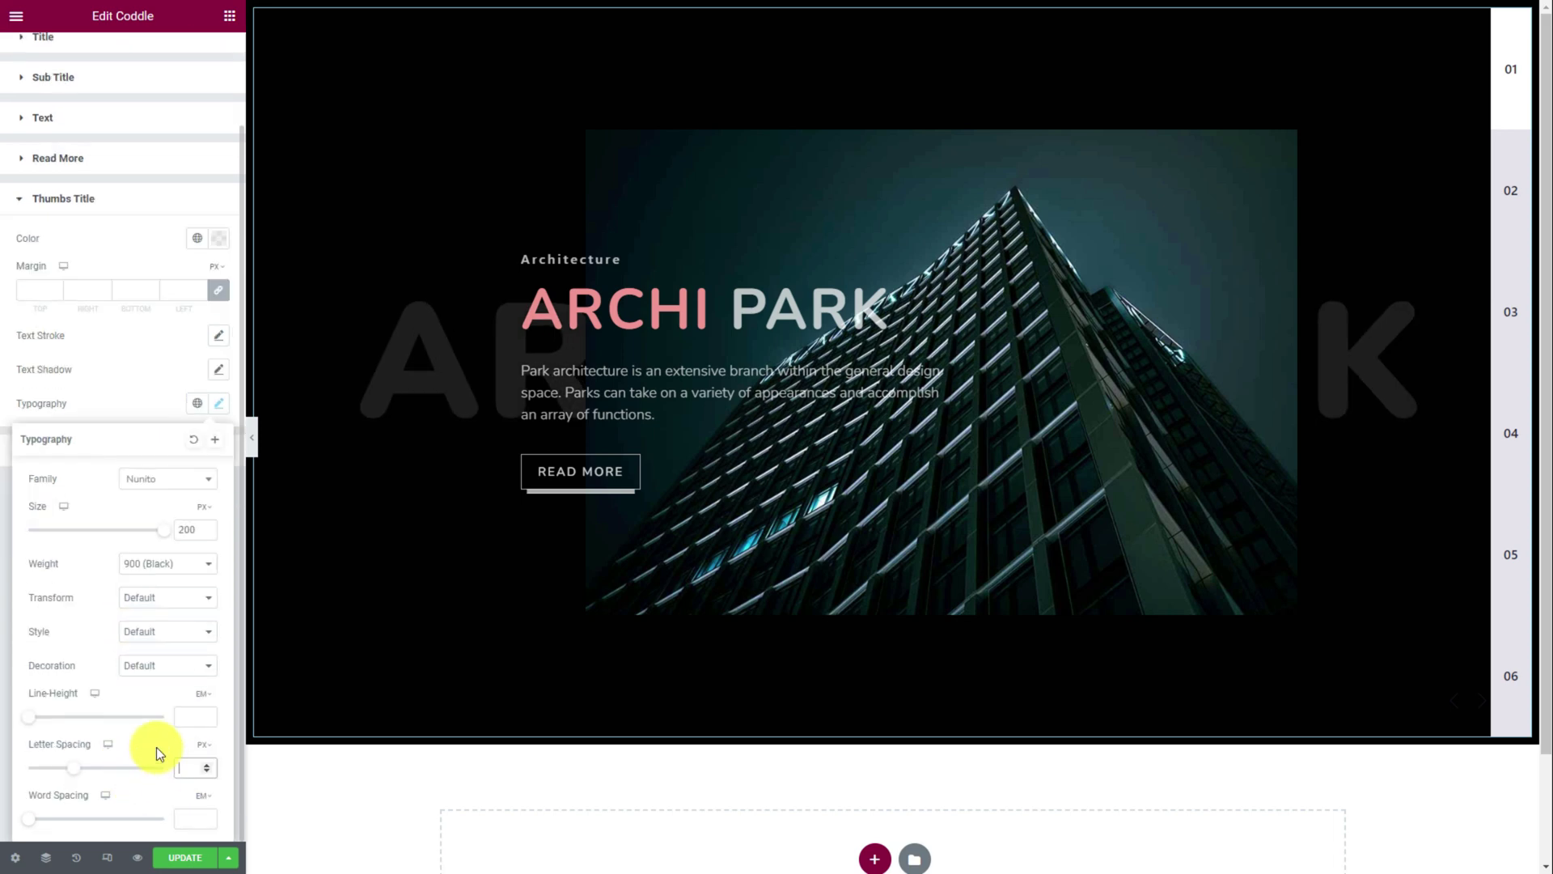
click(137, 396)
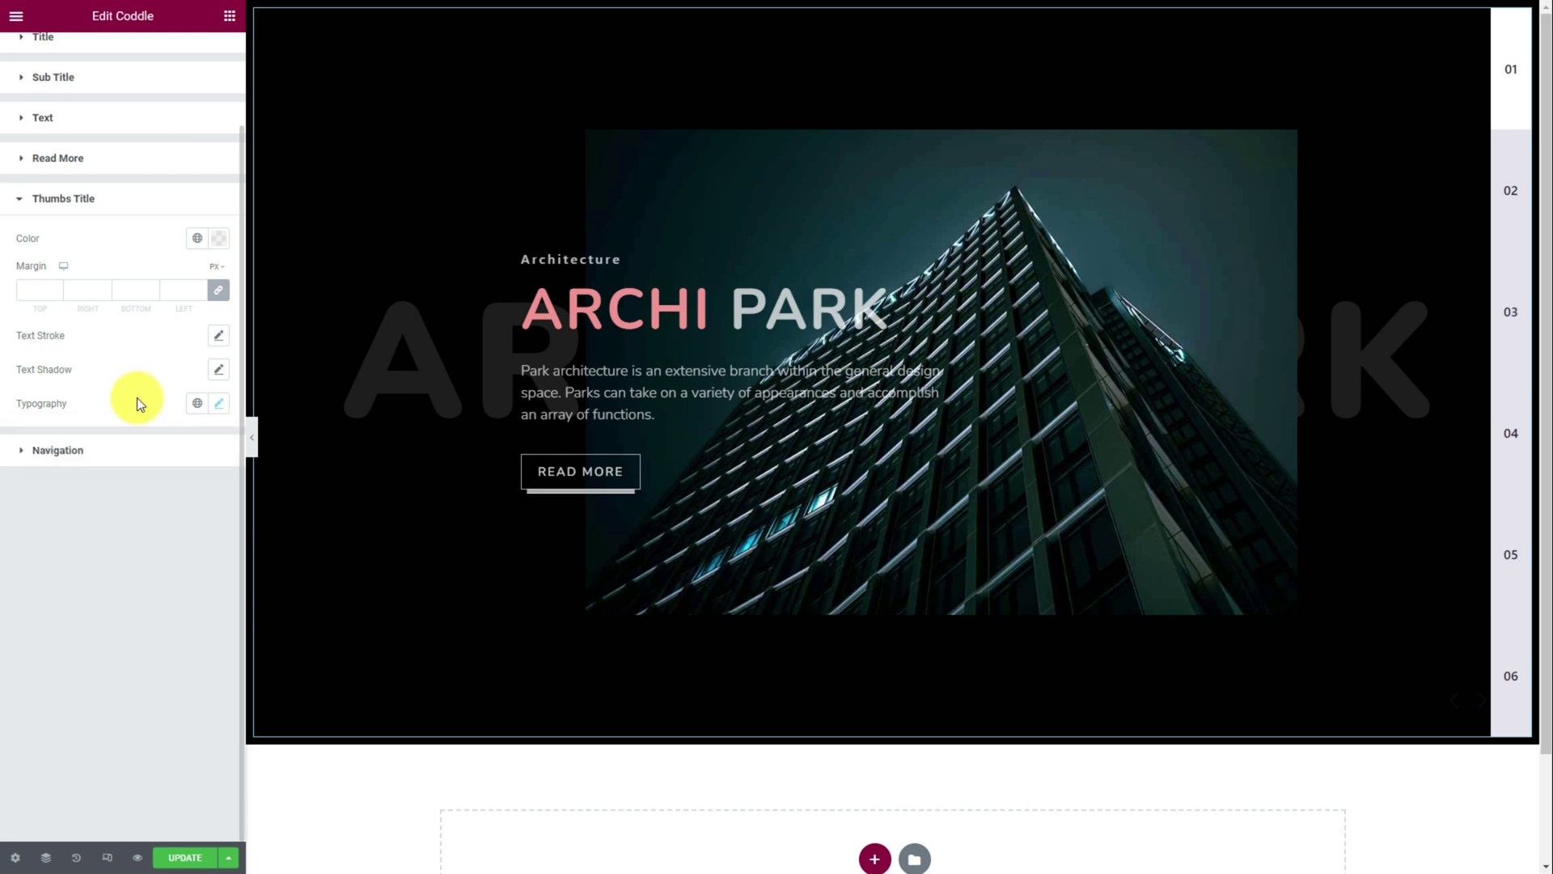
Switch the slider navigation arrows to icon Style 8.
click(121, 450)
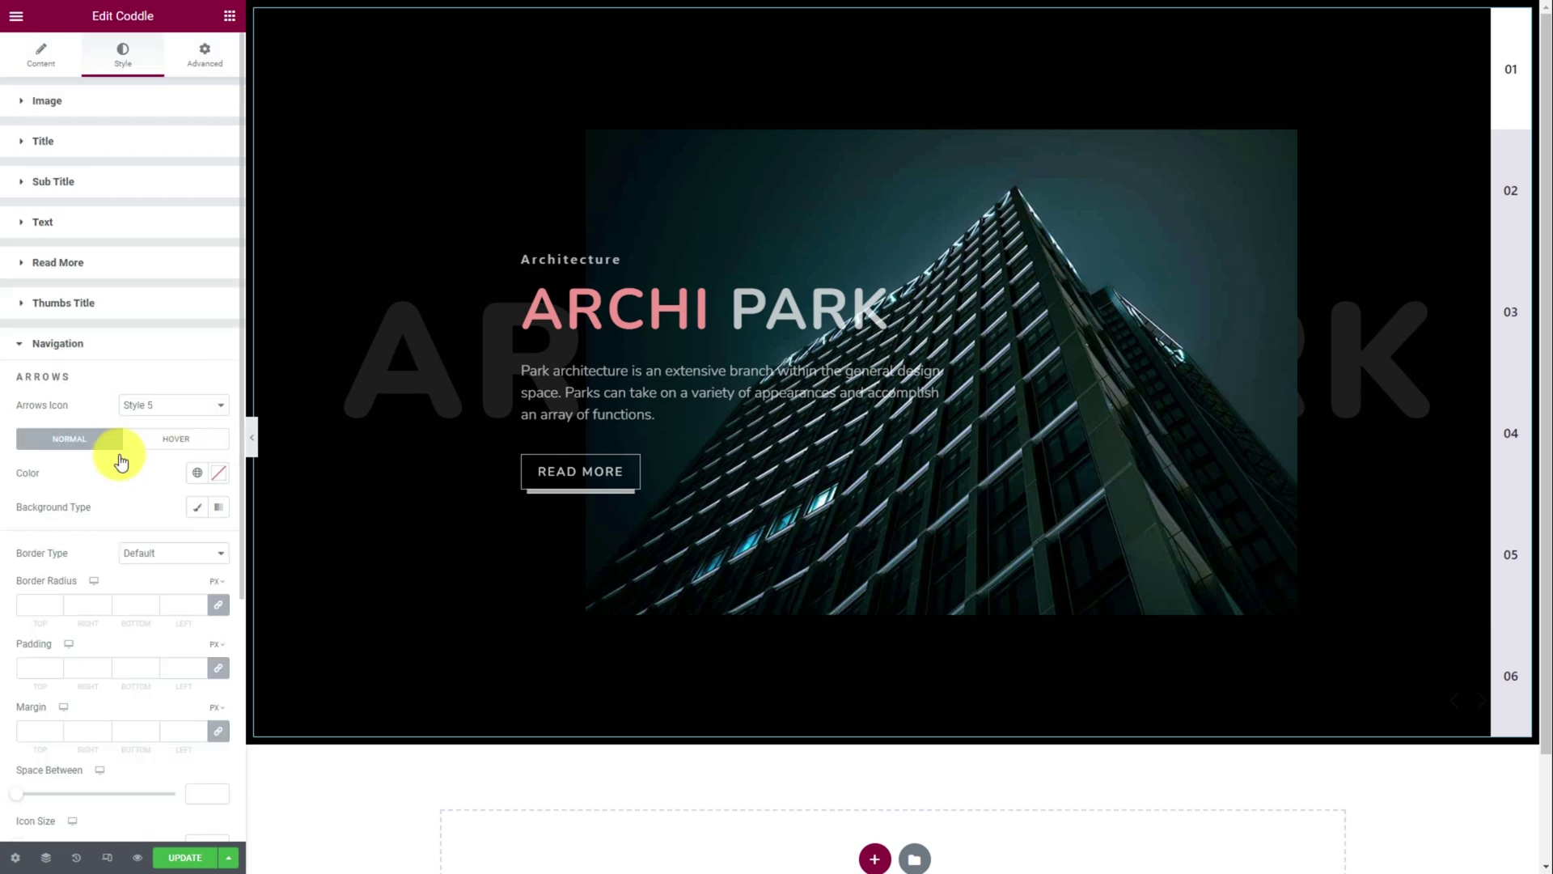
click(170, 409)
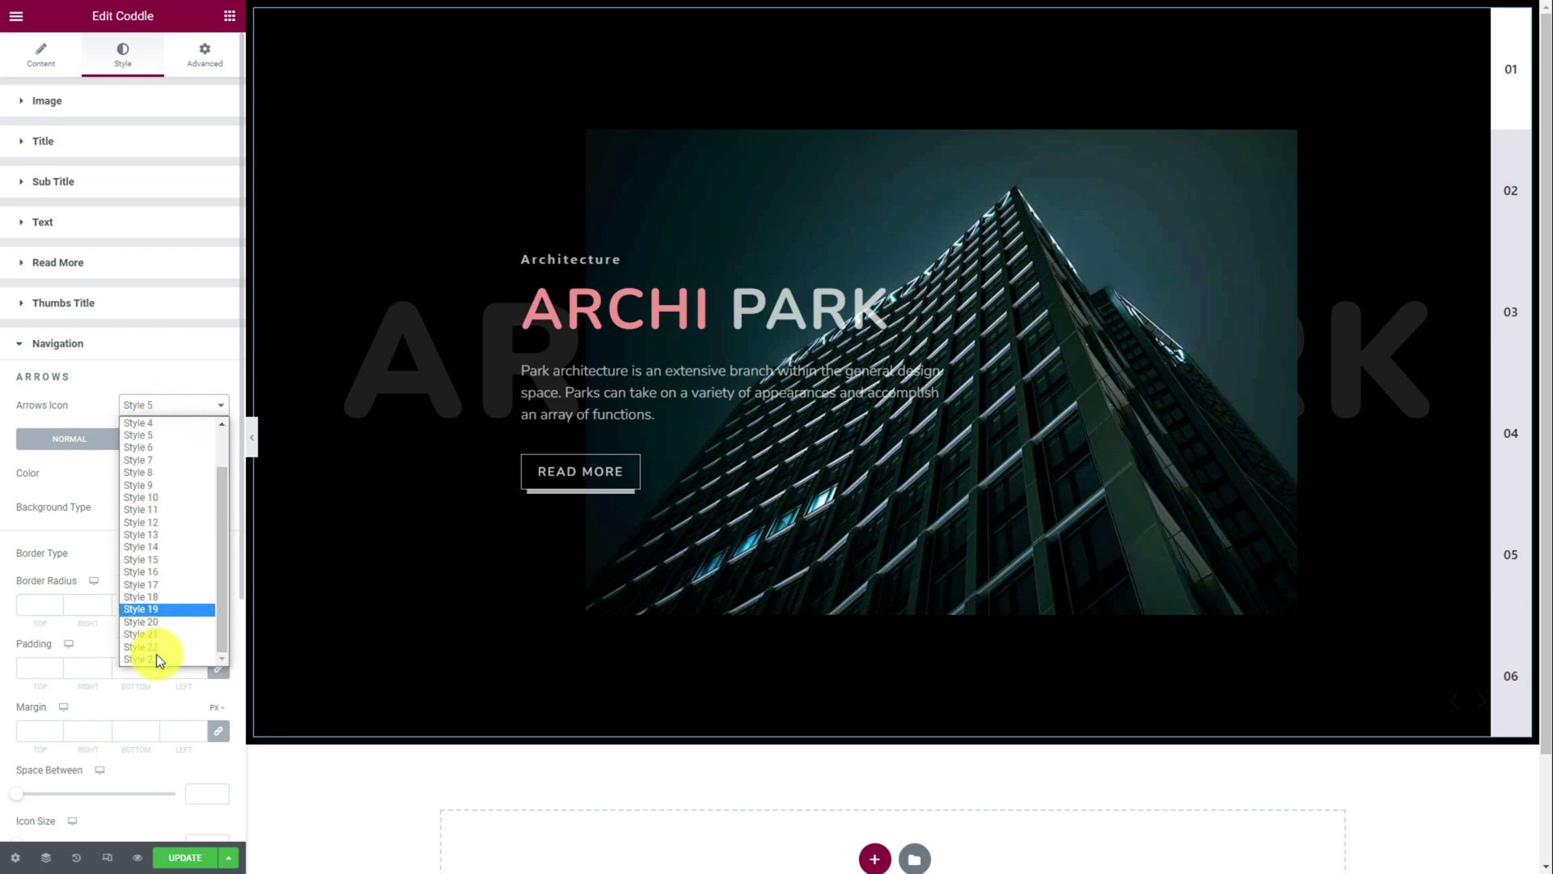
click(145, 524)
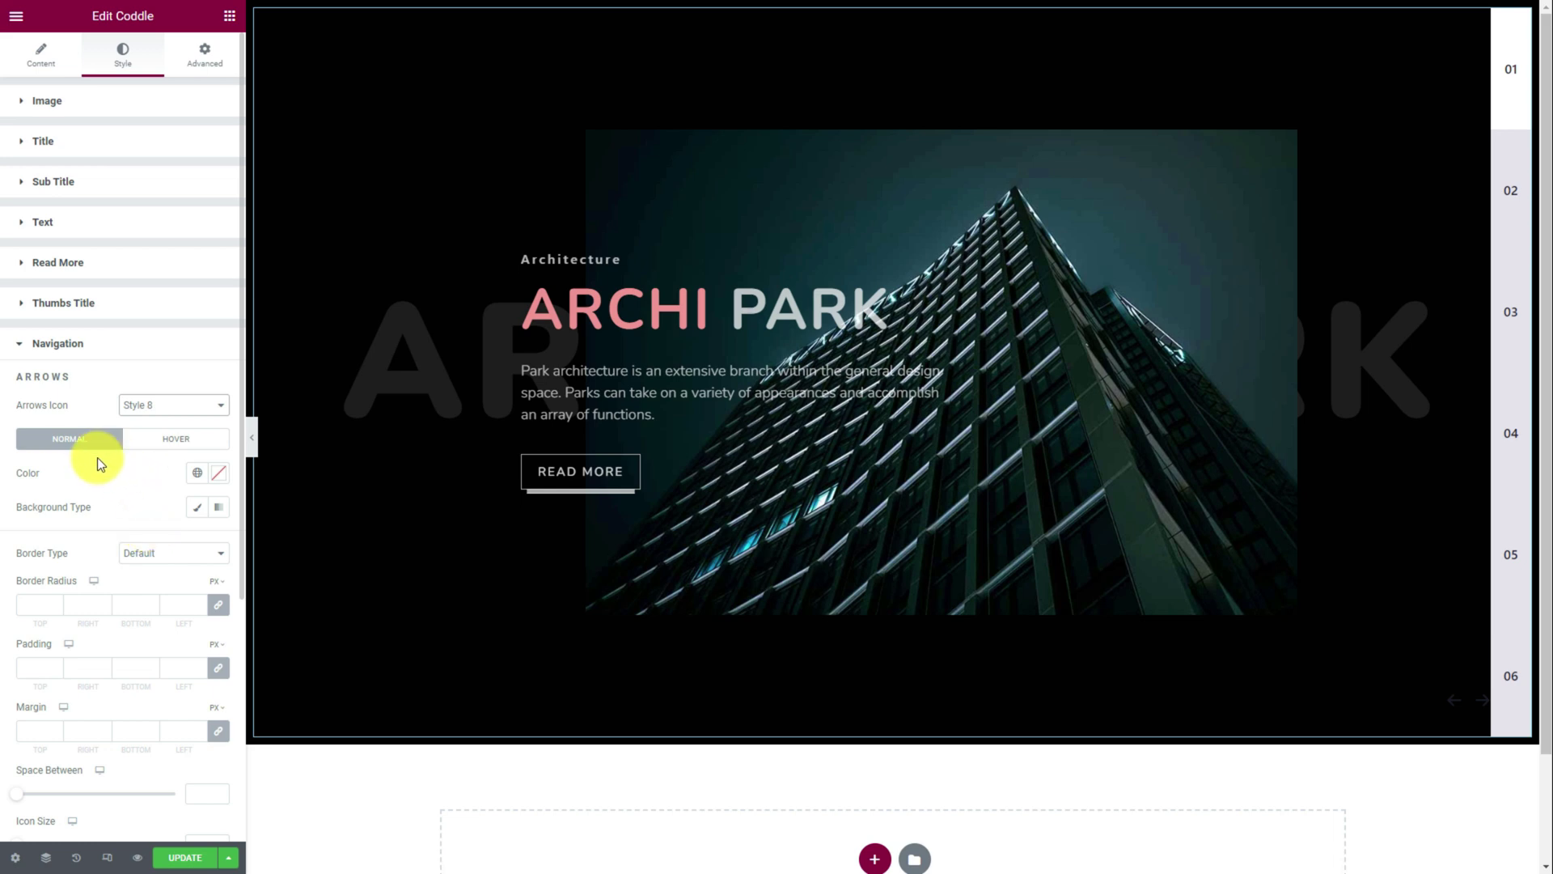
Make the arrows light grey with a faint translucent white Classic background.
click(219, 473)
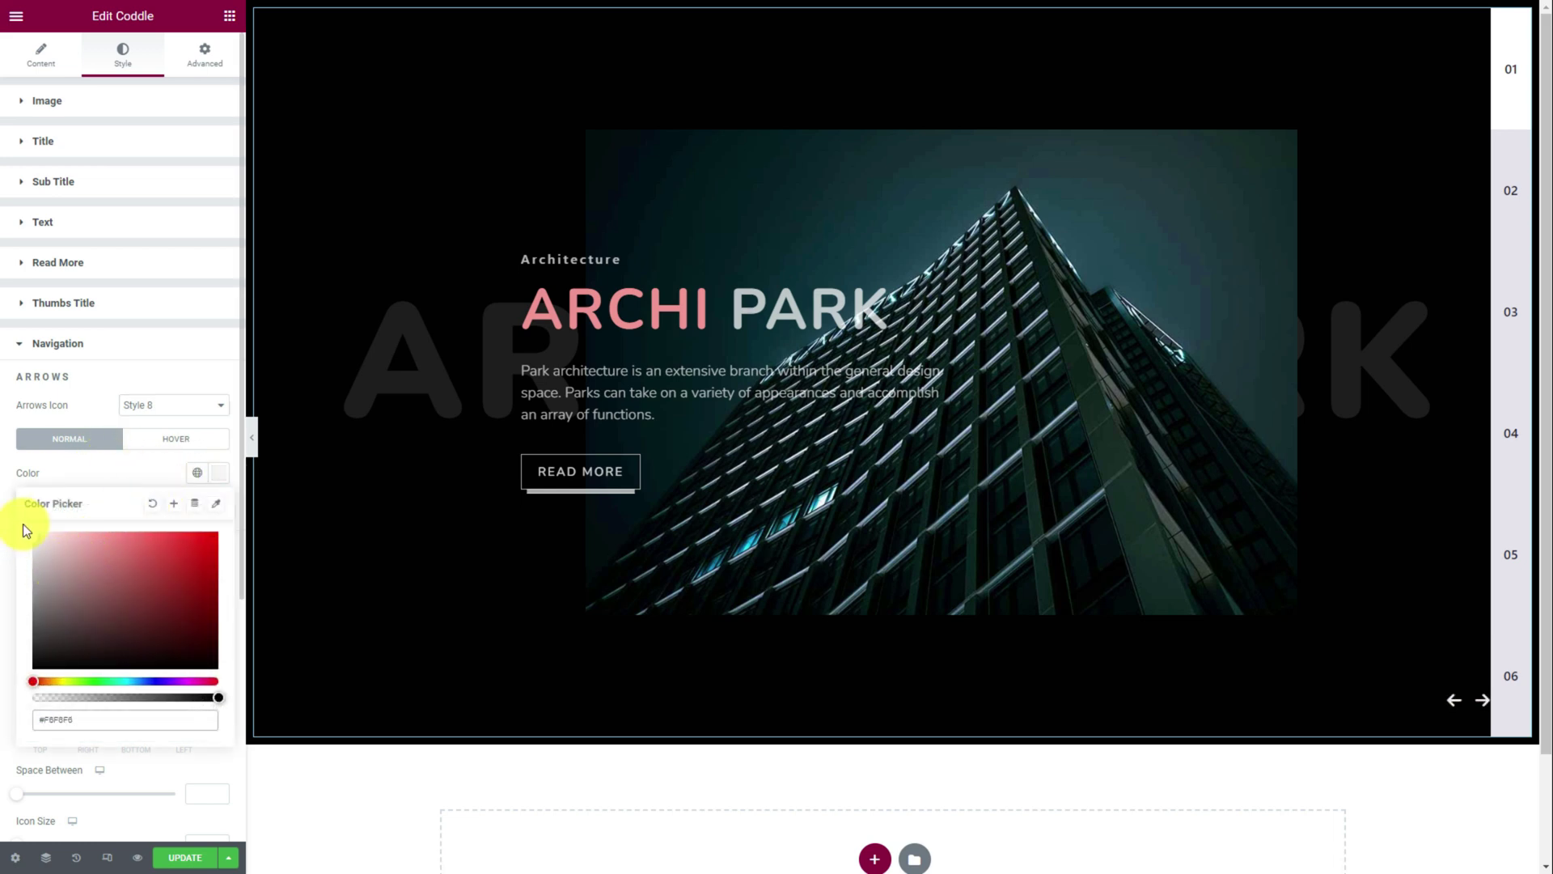
click(110, 474)
click(198, 508)
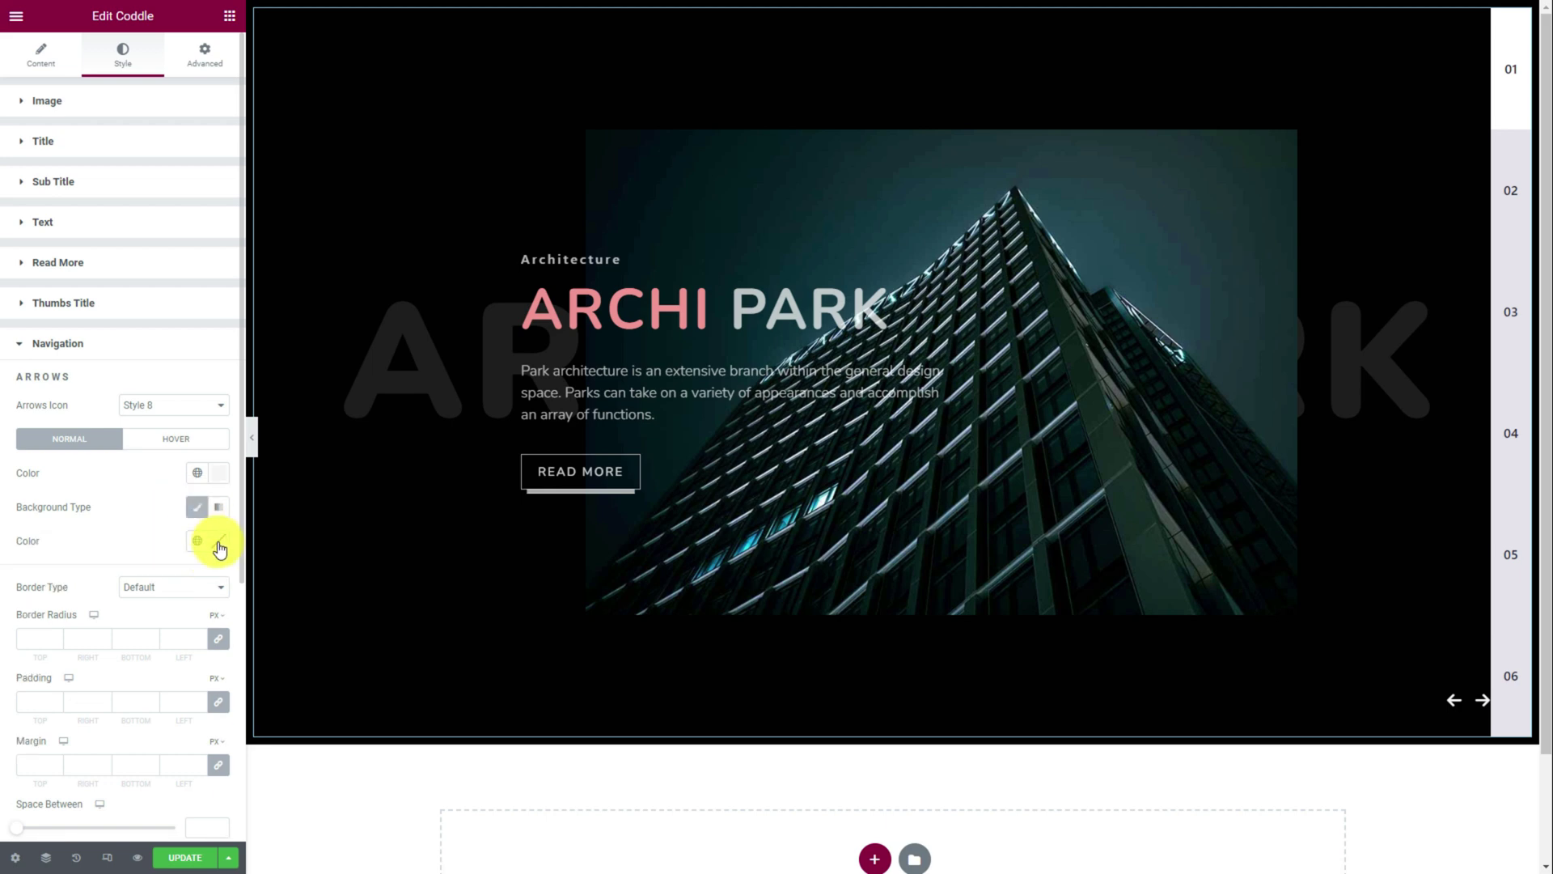
click(218, 541)
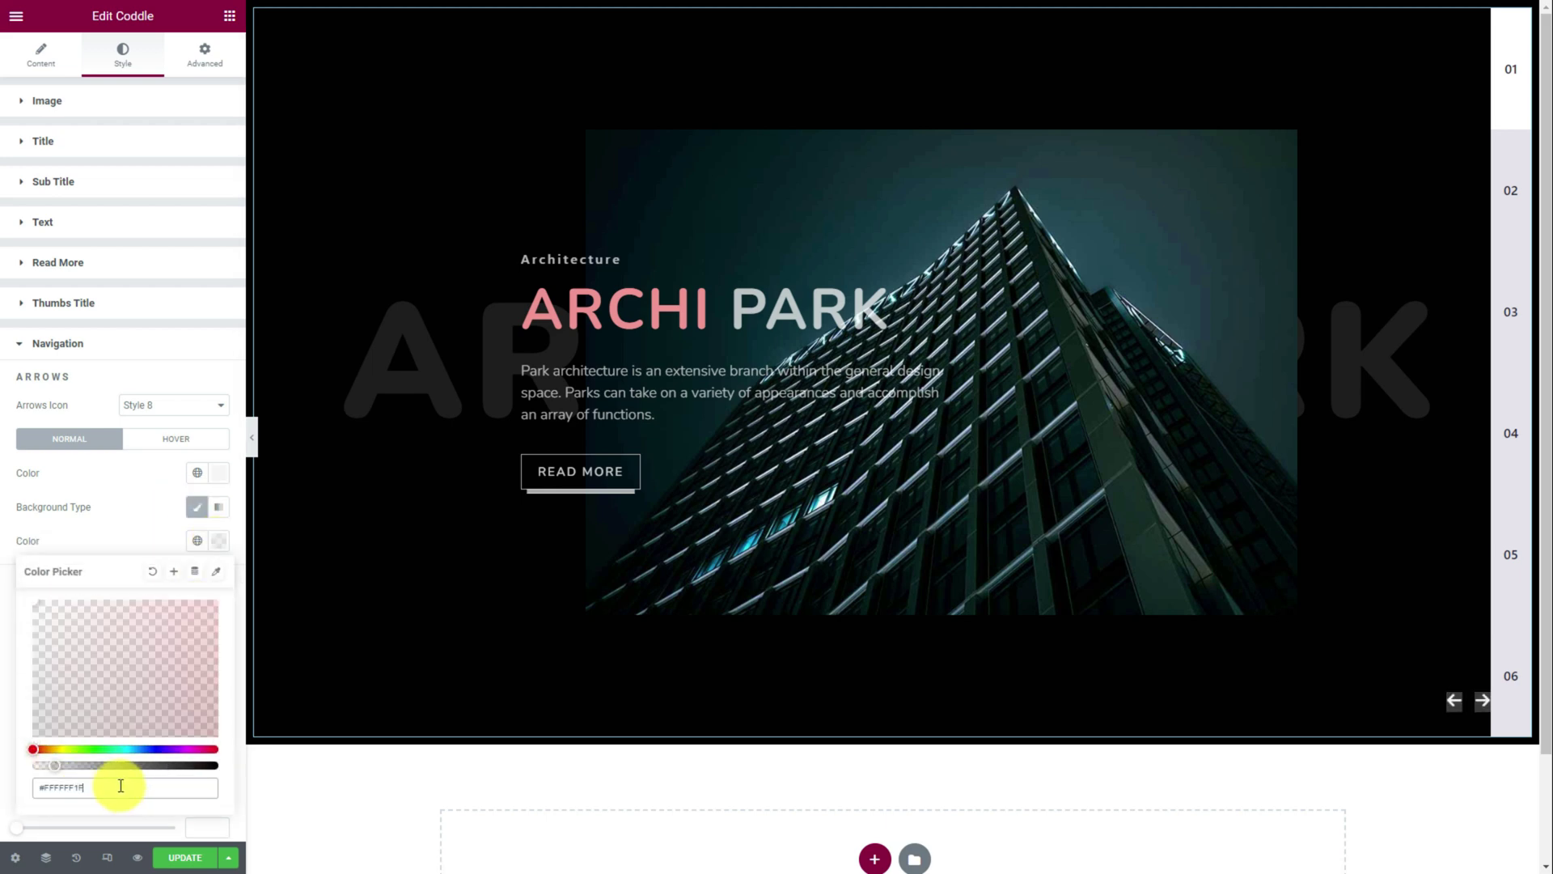
click(149, 535)
click(164, 588)
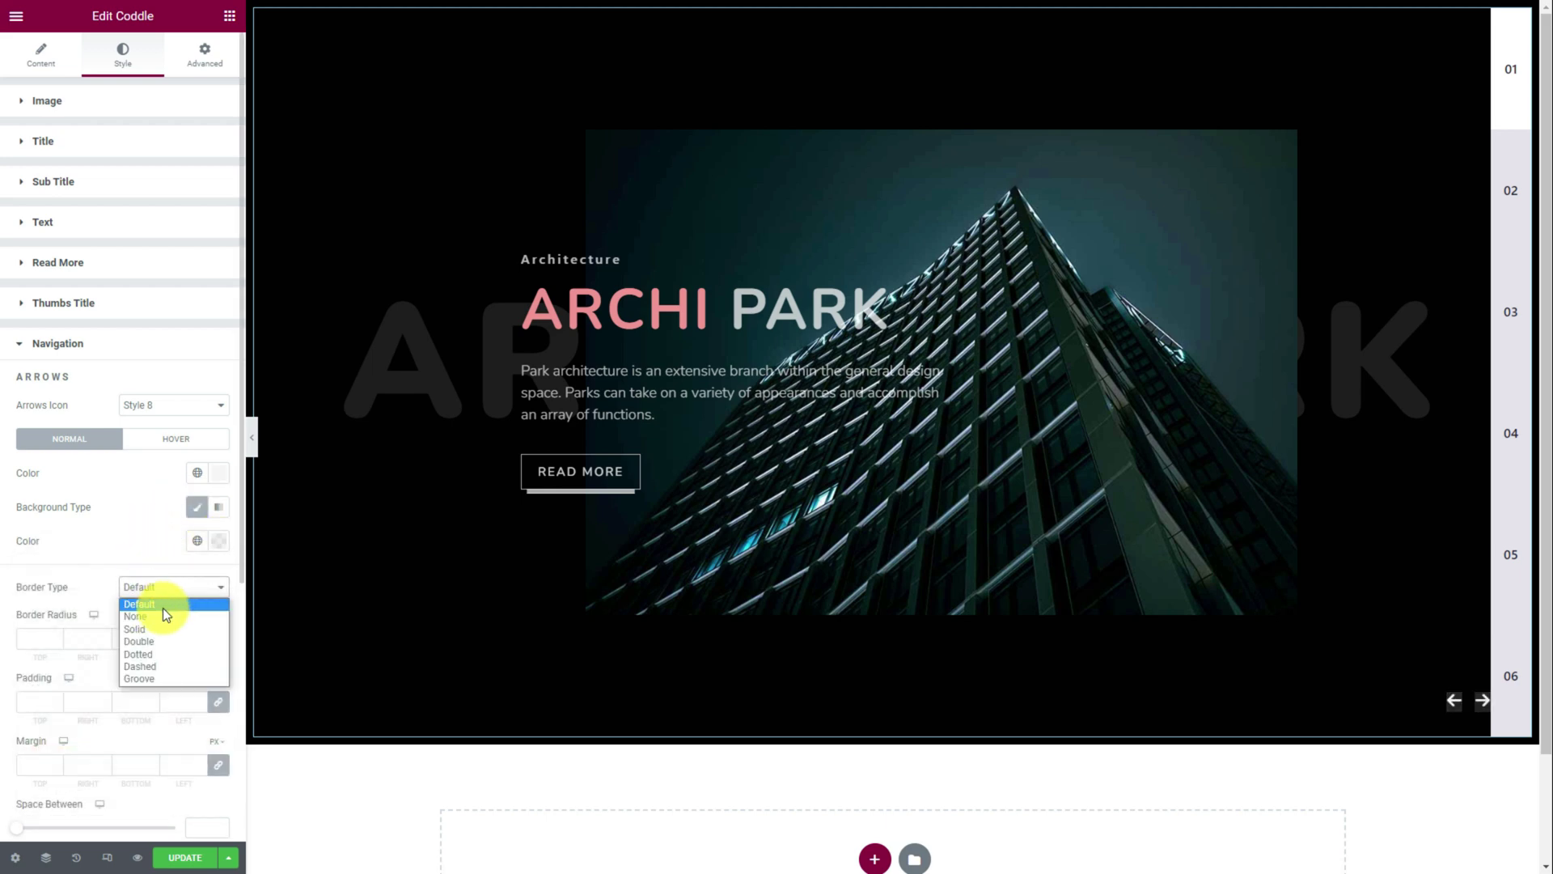
Give the arrows a solid border with a translucent border colour.
click(149, 626)
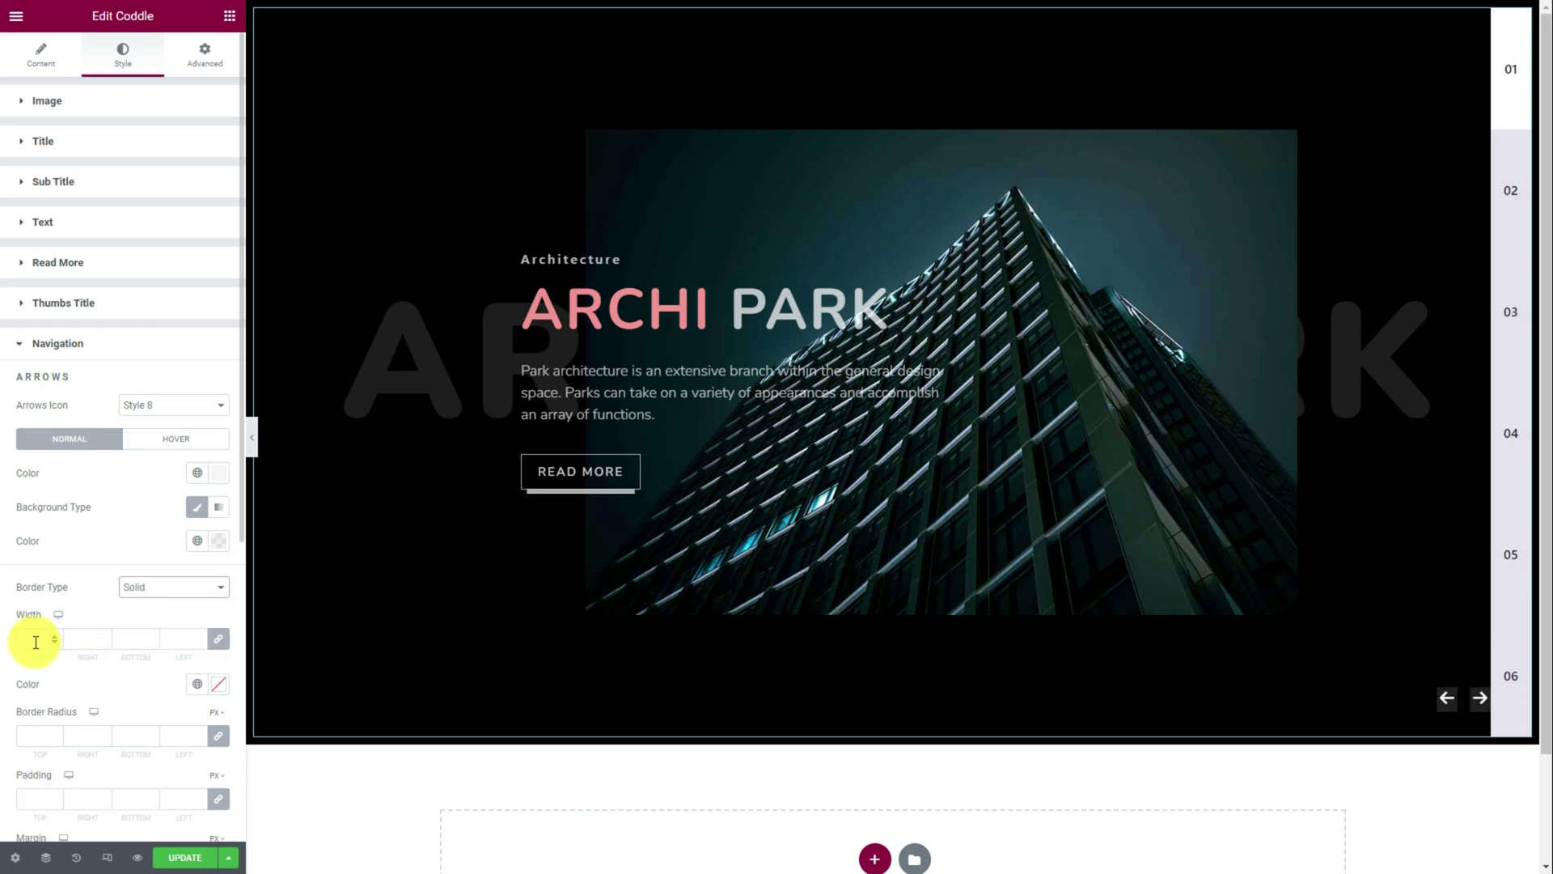
click(220, 685)
drag(194, 623, 73, 602)
click(113, 689)
scroll(31, 641, down, 2)
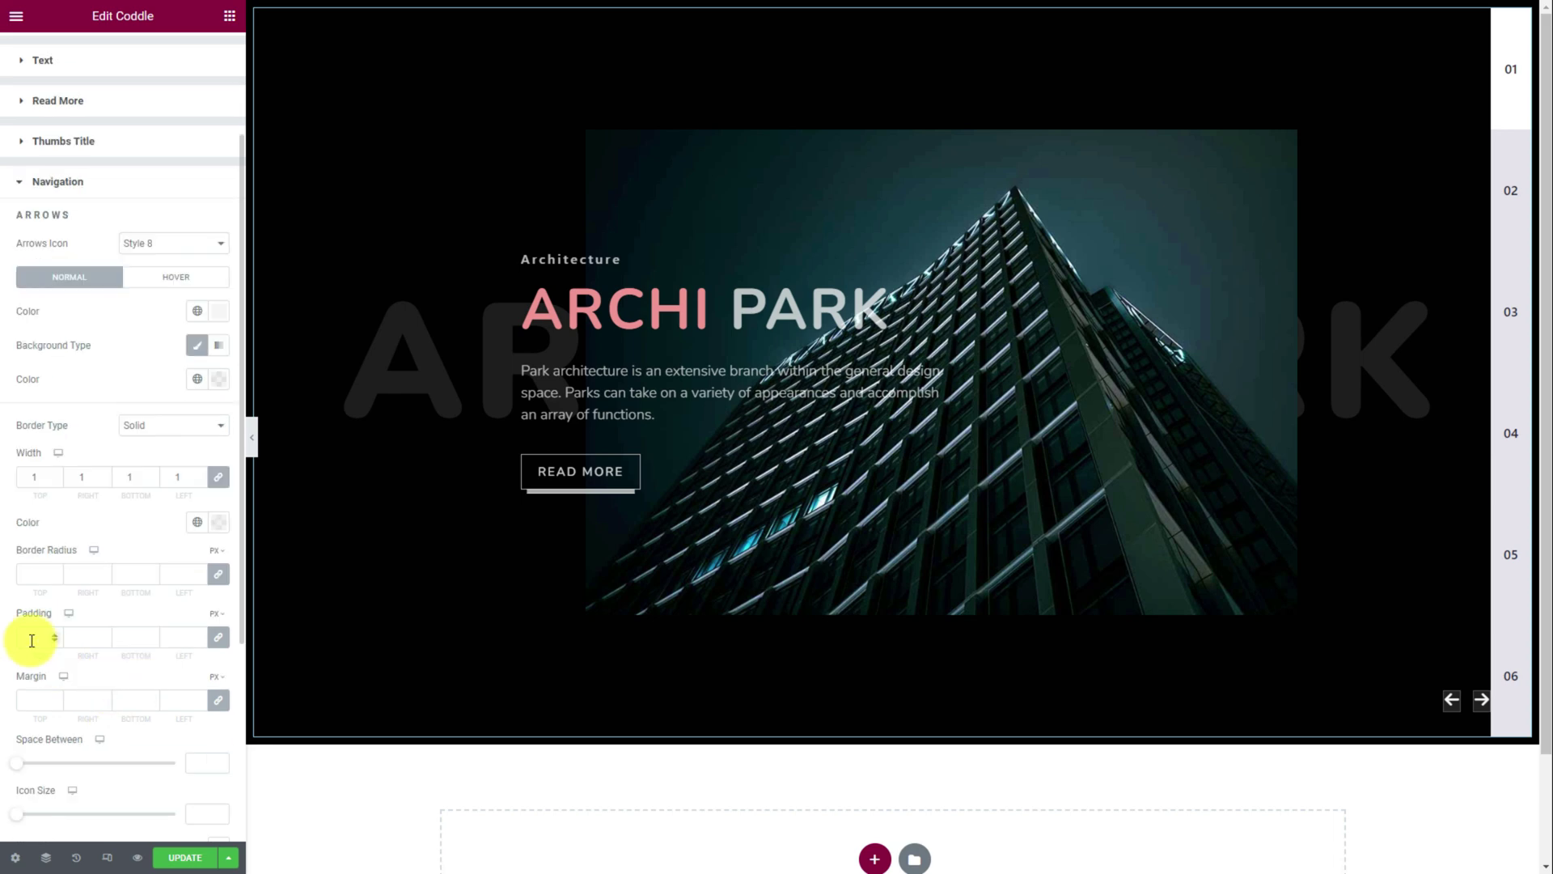
Set the arrow padding to 10/15 px with the sides unlinked.
click(24, 637)
text(15)
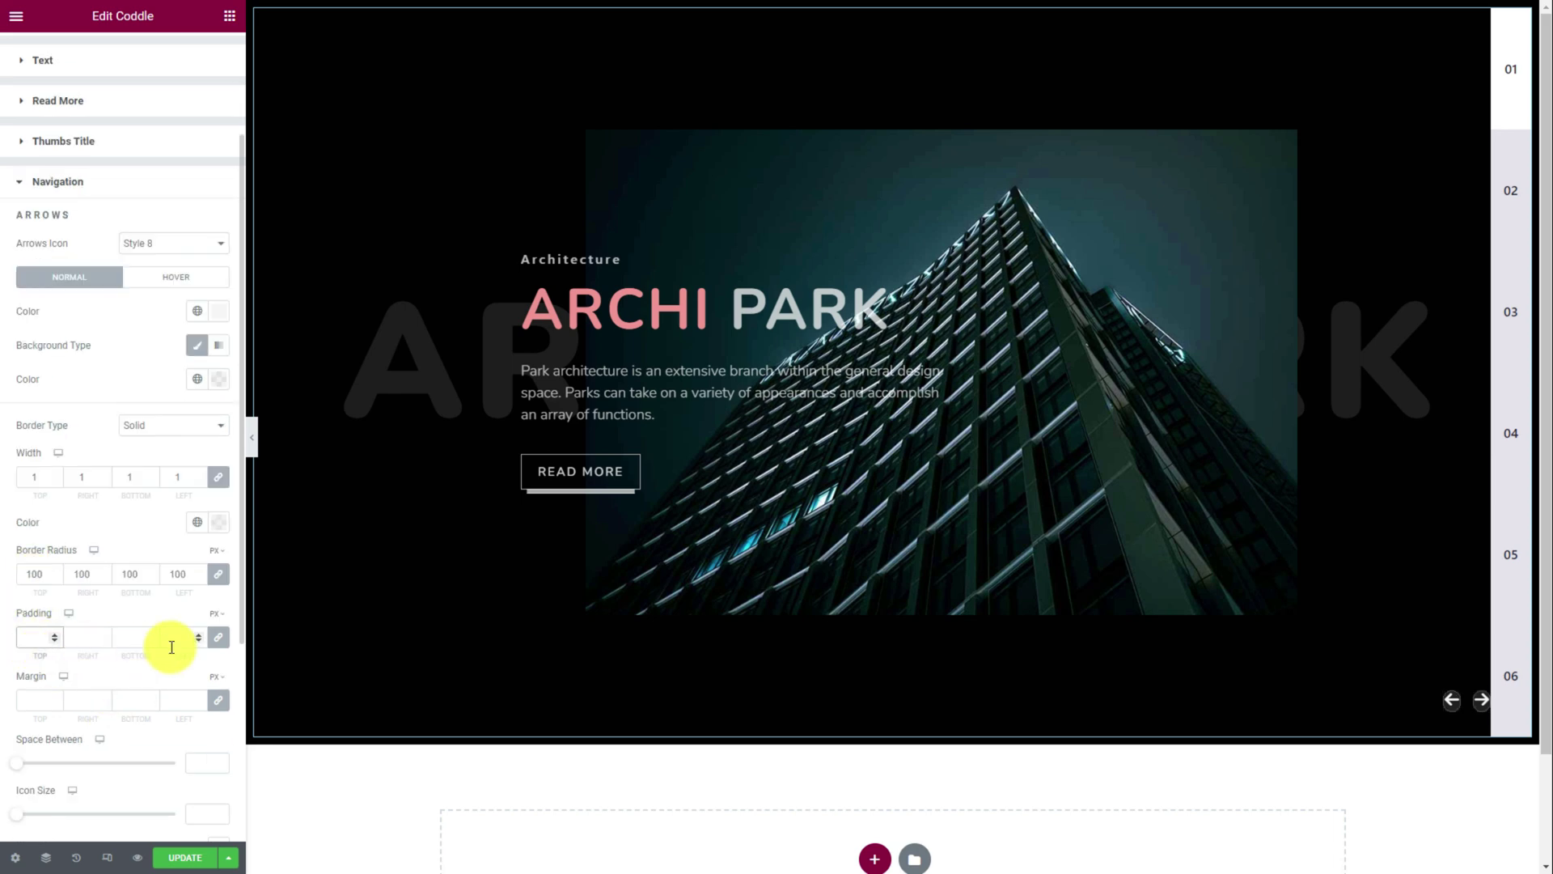
click(219, 637)
click(55, 632)
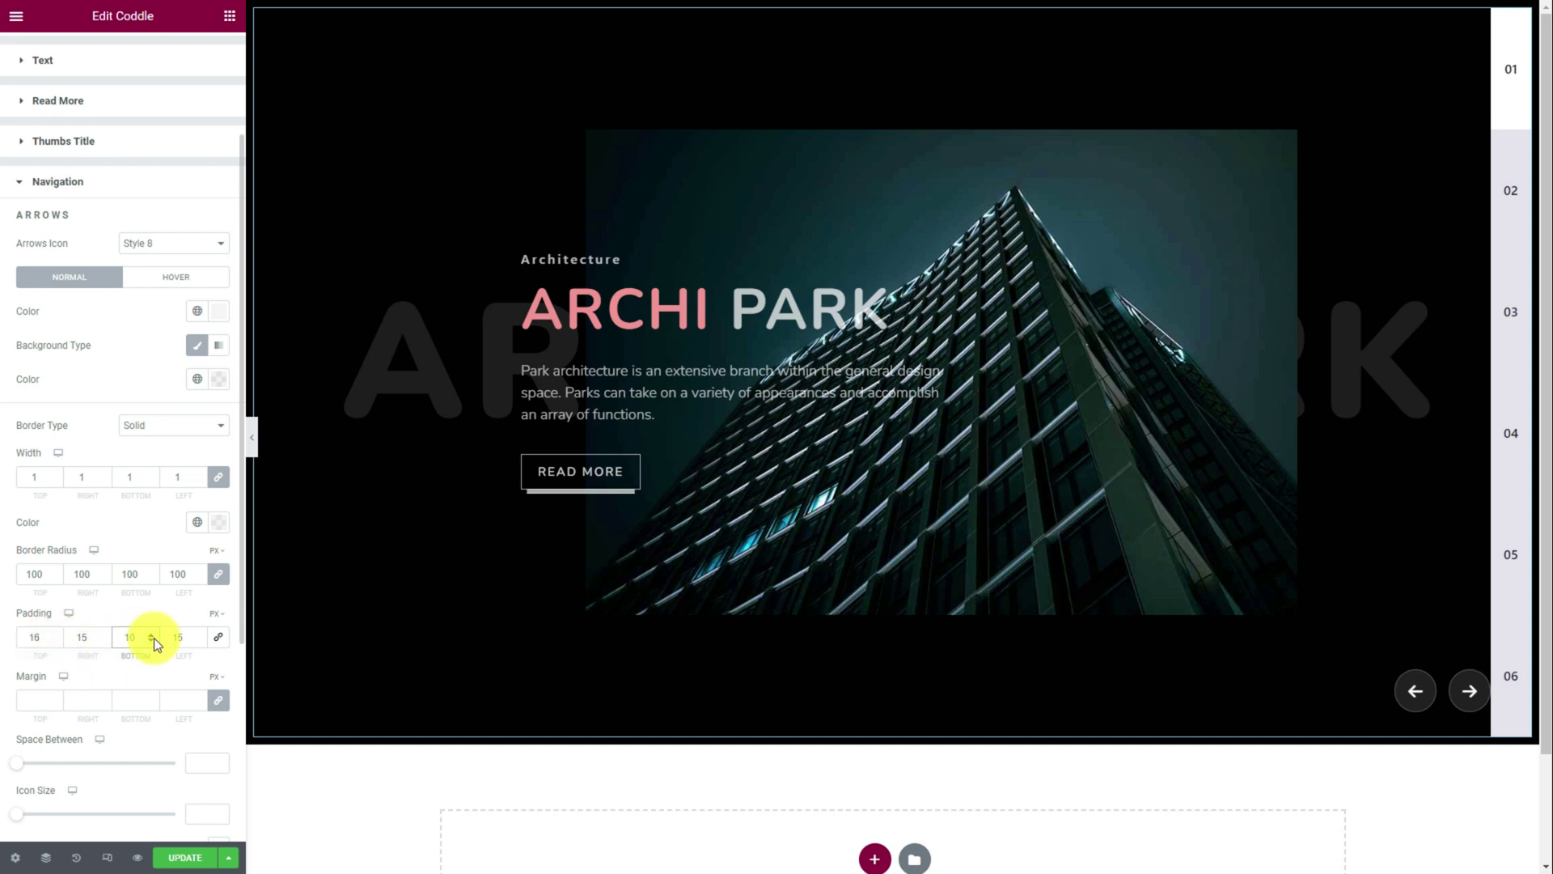
Make the arrow border colour a fainter translucent white.
click(219, 522)
drag(96, 744, 56, 752)
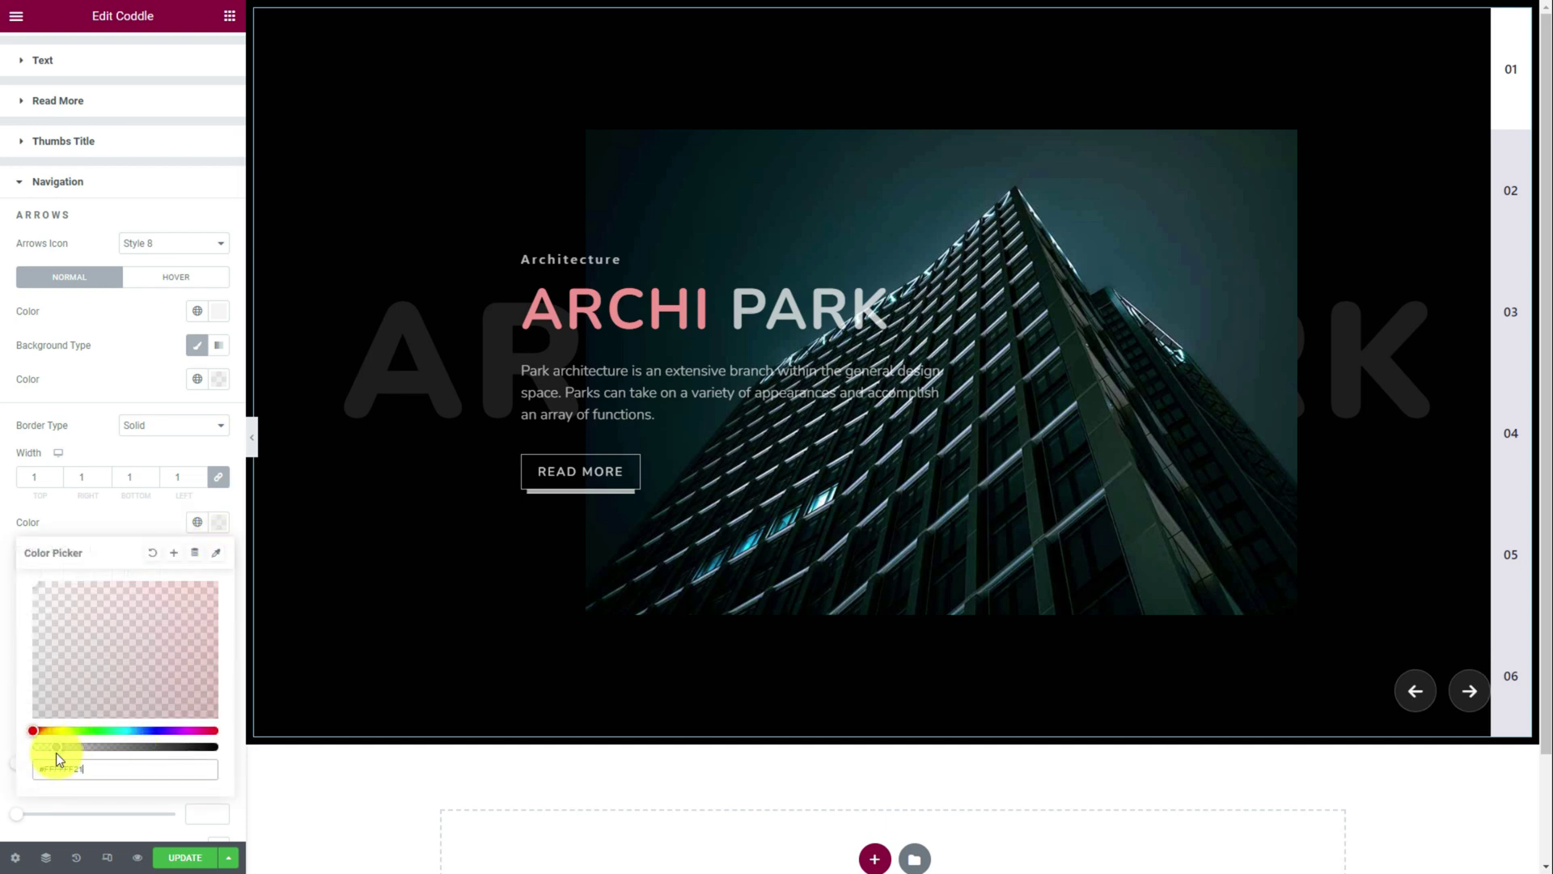
click(119, 526)
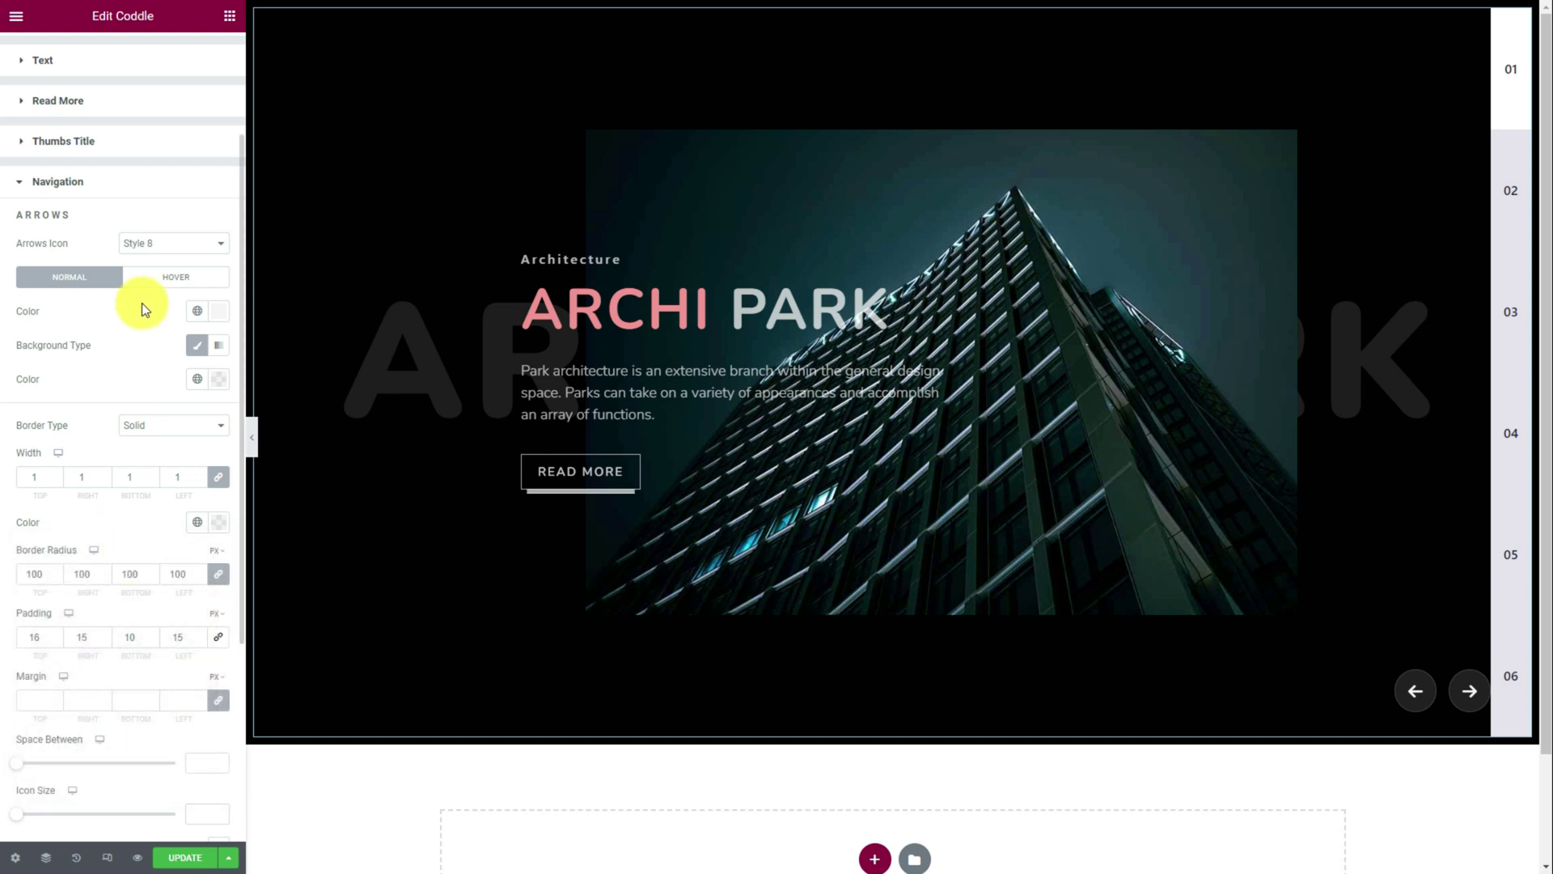
Make the arrow icons white in the hover state.
click(174, 277)
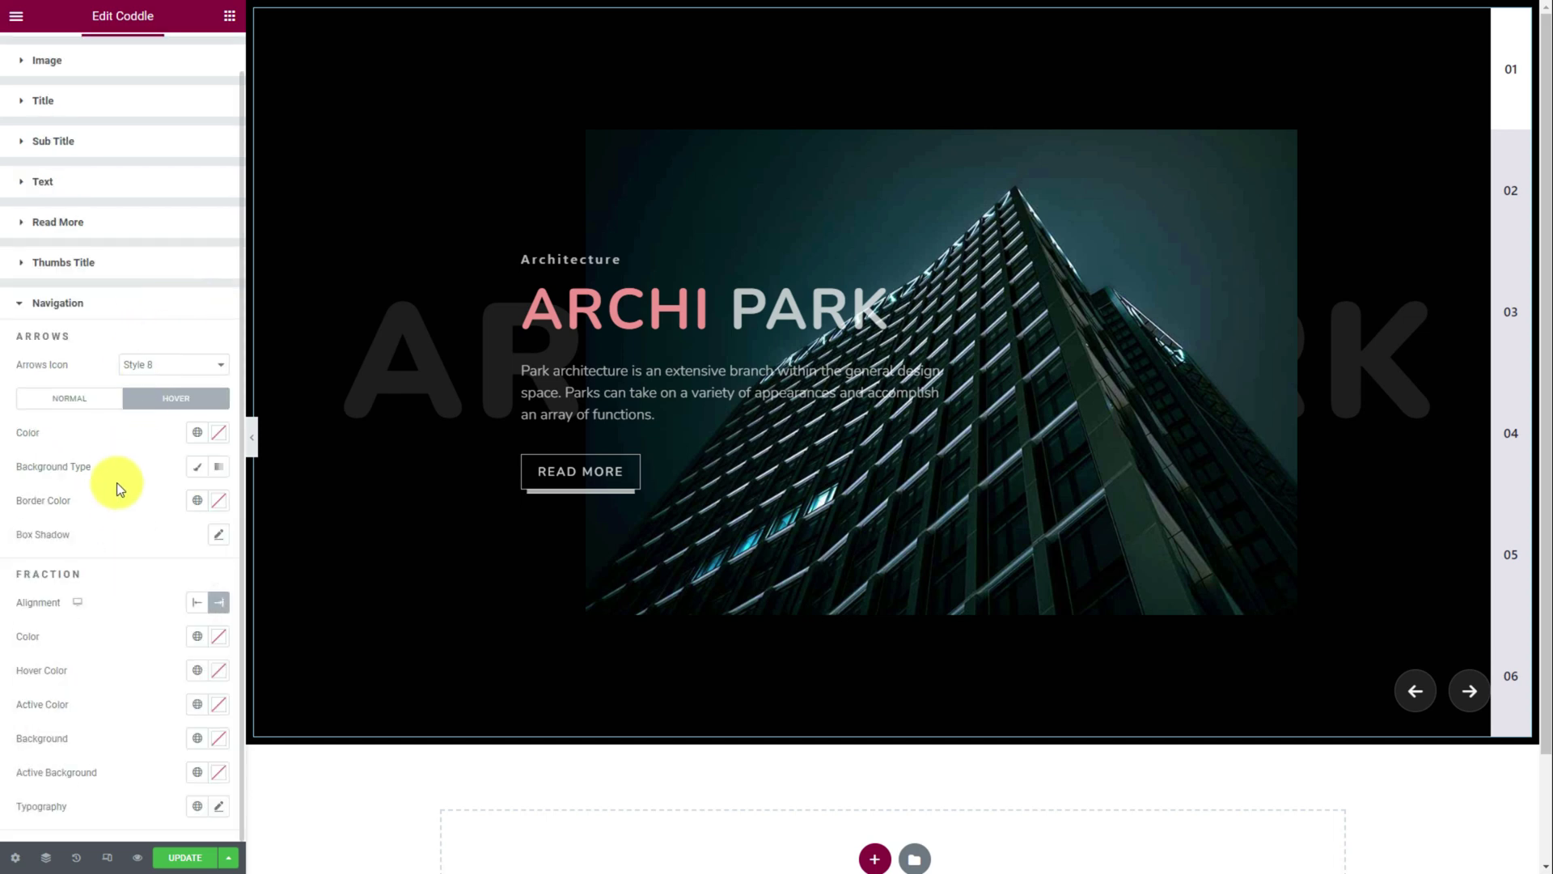
click(219, 432)
drag(122, 492, 36, 493)
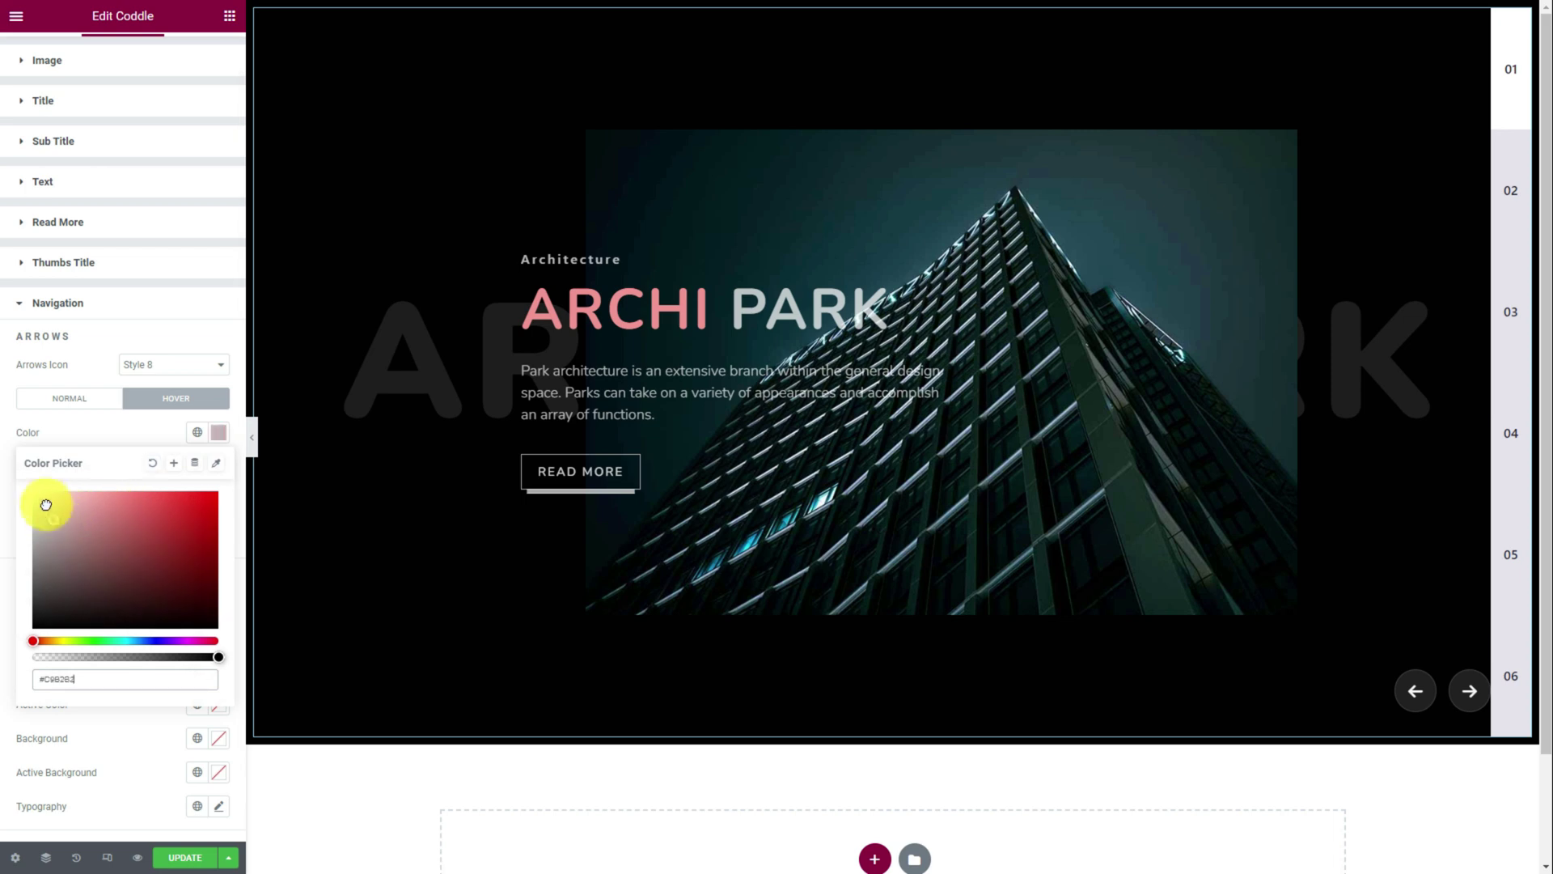
click(103, 430)
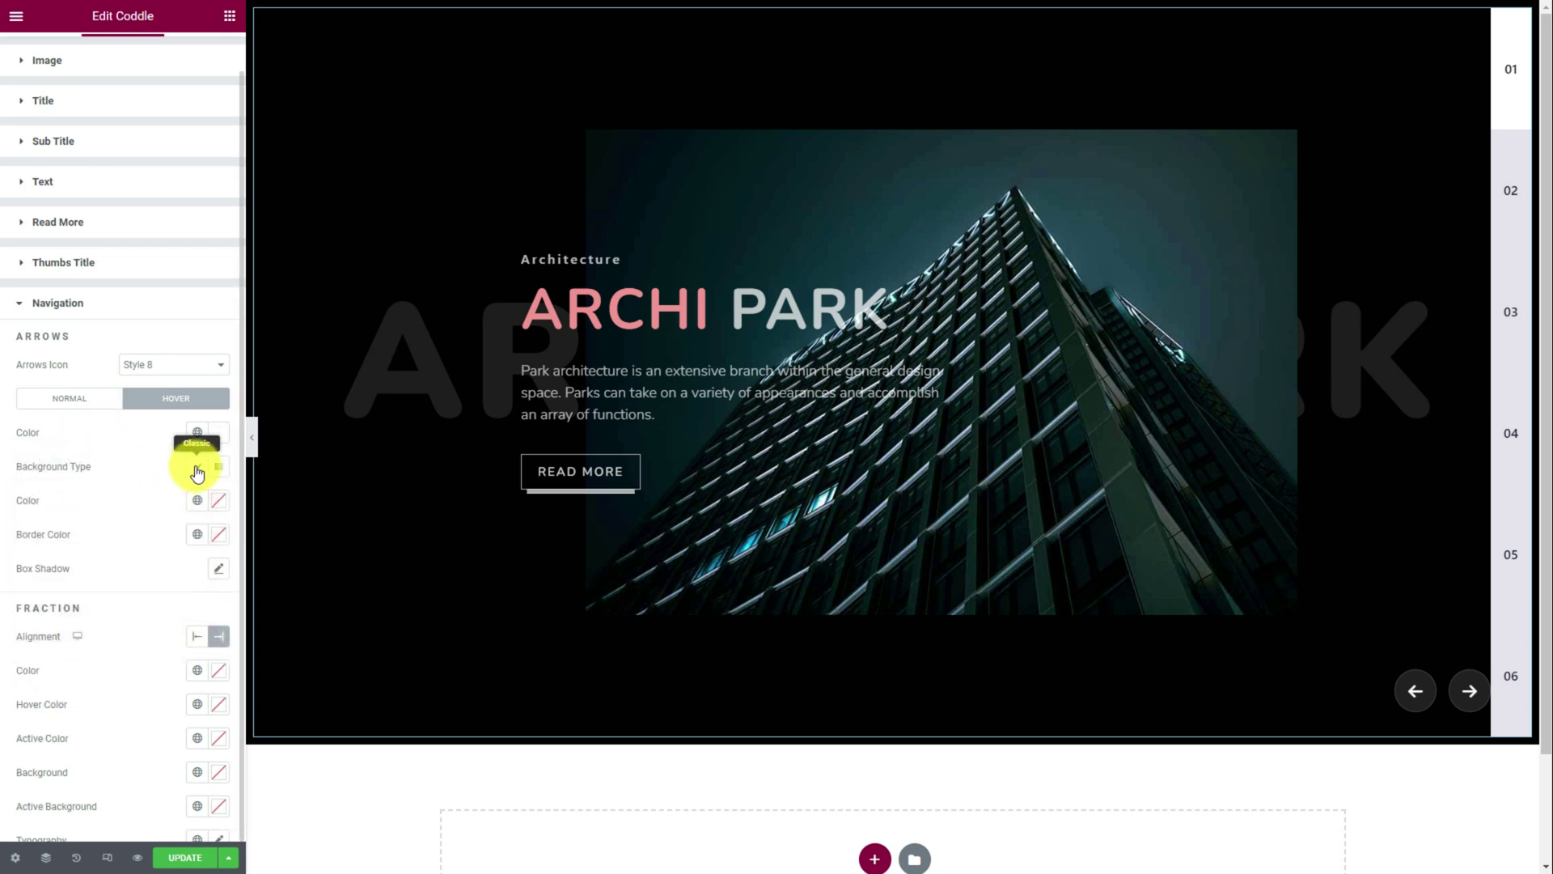
Give hovered arrows a translucent white #FFFFFF2B background and a matching border colour.
click(218, 500)
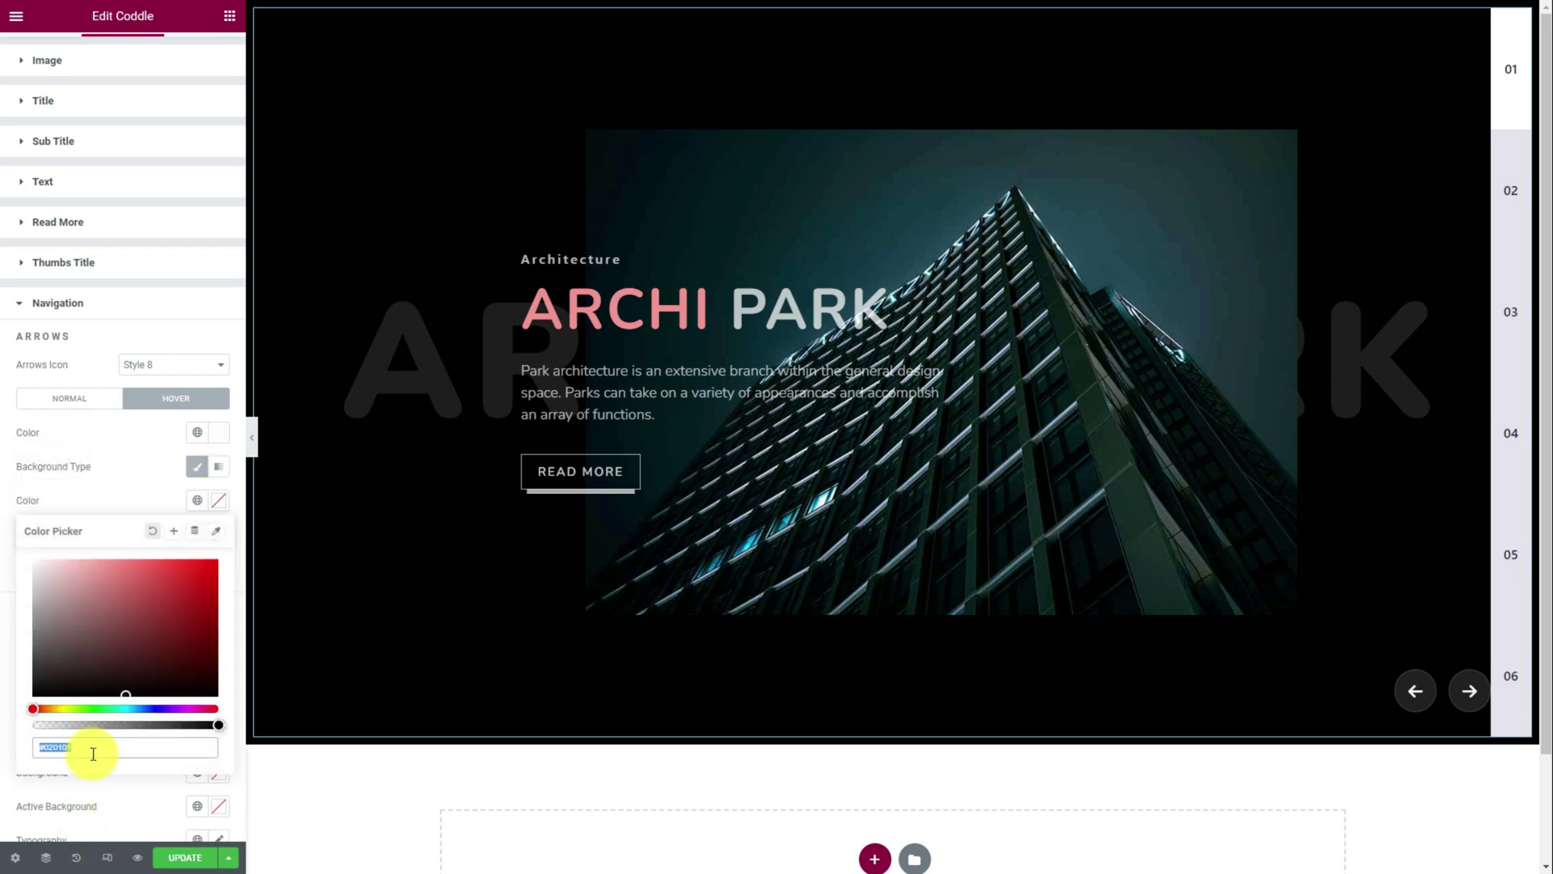
text(#FFFFFF2B)
click(142, 501)
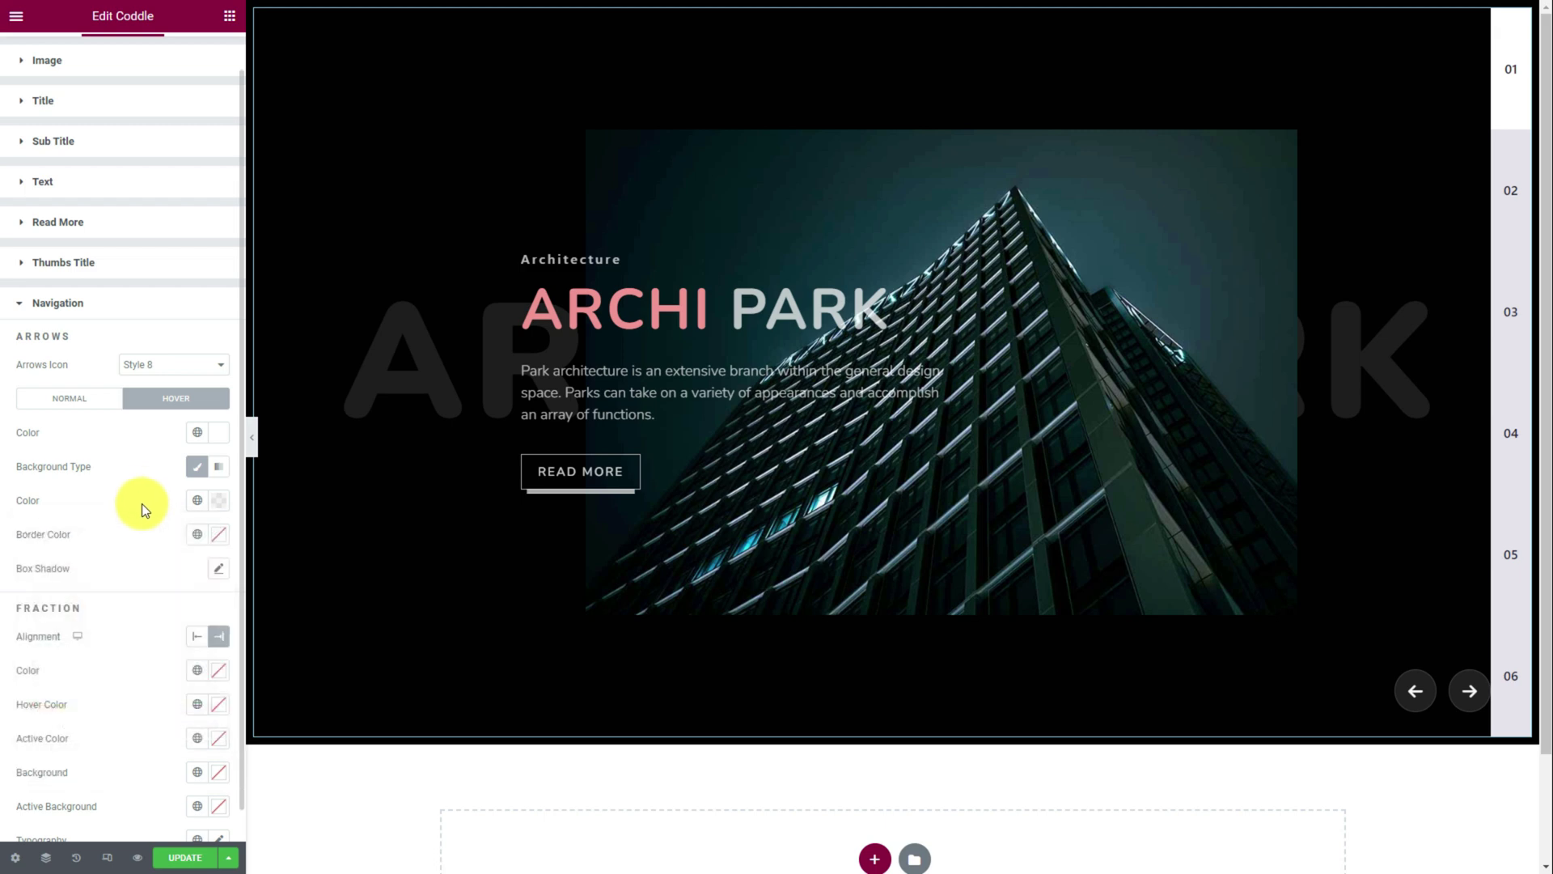
click(217, 533)
click(138, 779)
text(#FFFFFF2B)
click(158, 494)
scroll(103, 647, down, 1)
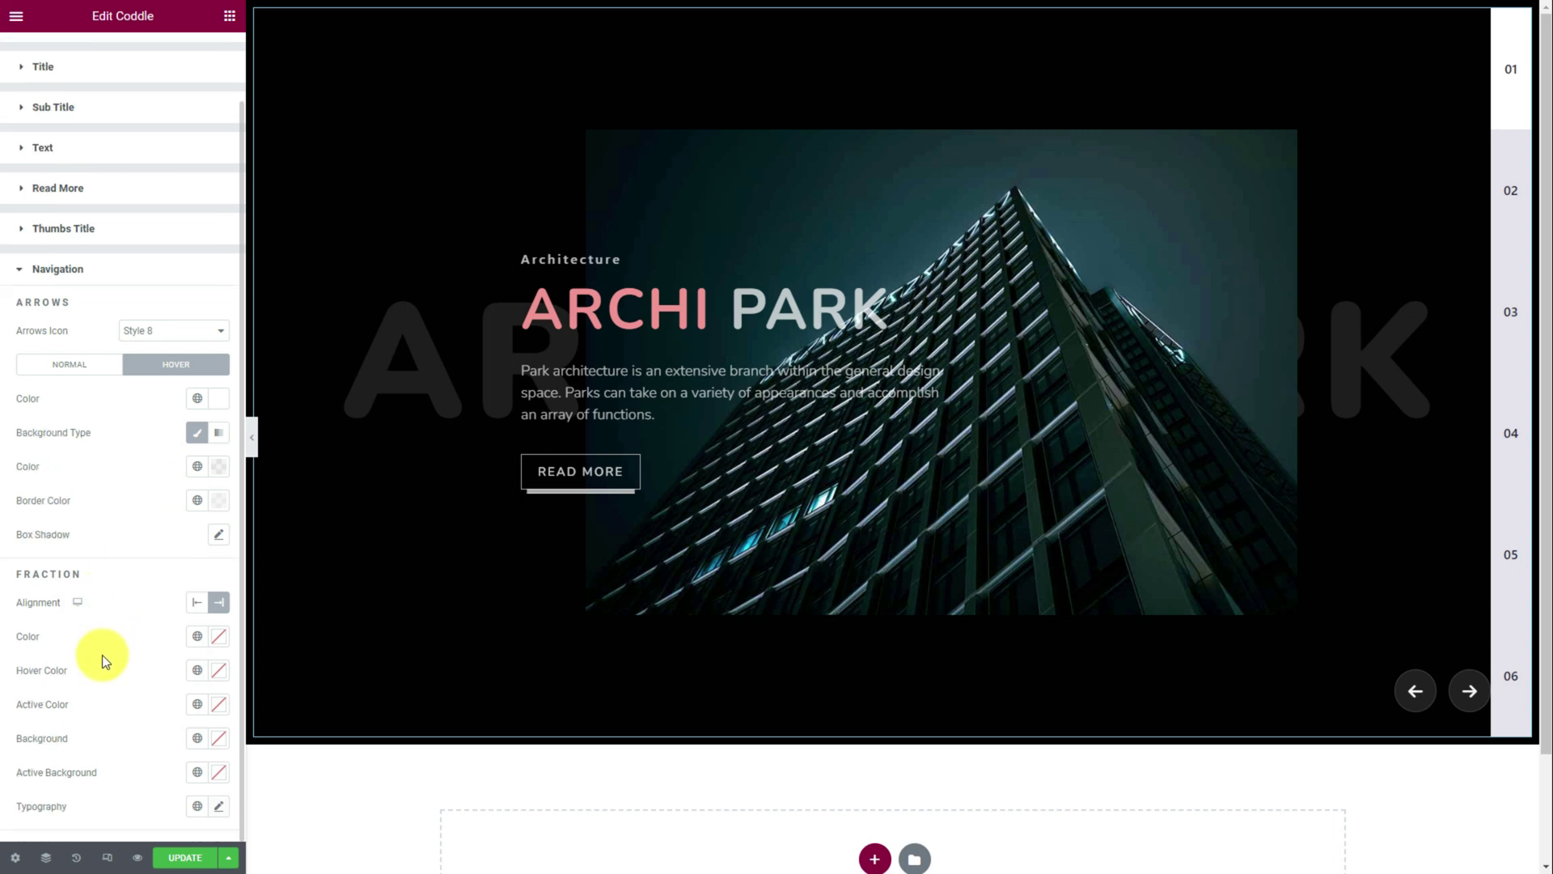
Left-align the slide-number fraction, with a transparent colour and a white #FFFFFF hover colour.
click(198, 604)
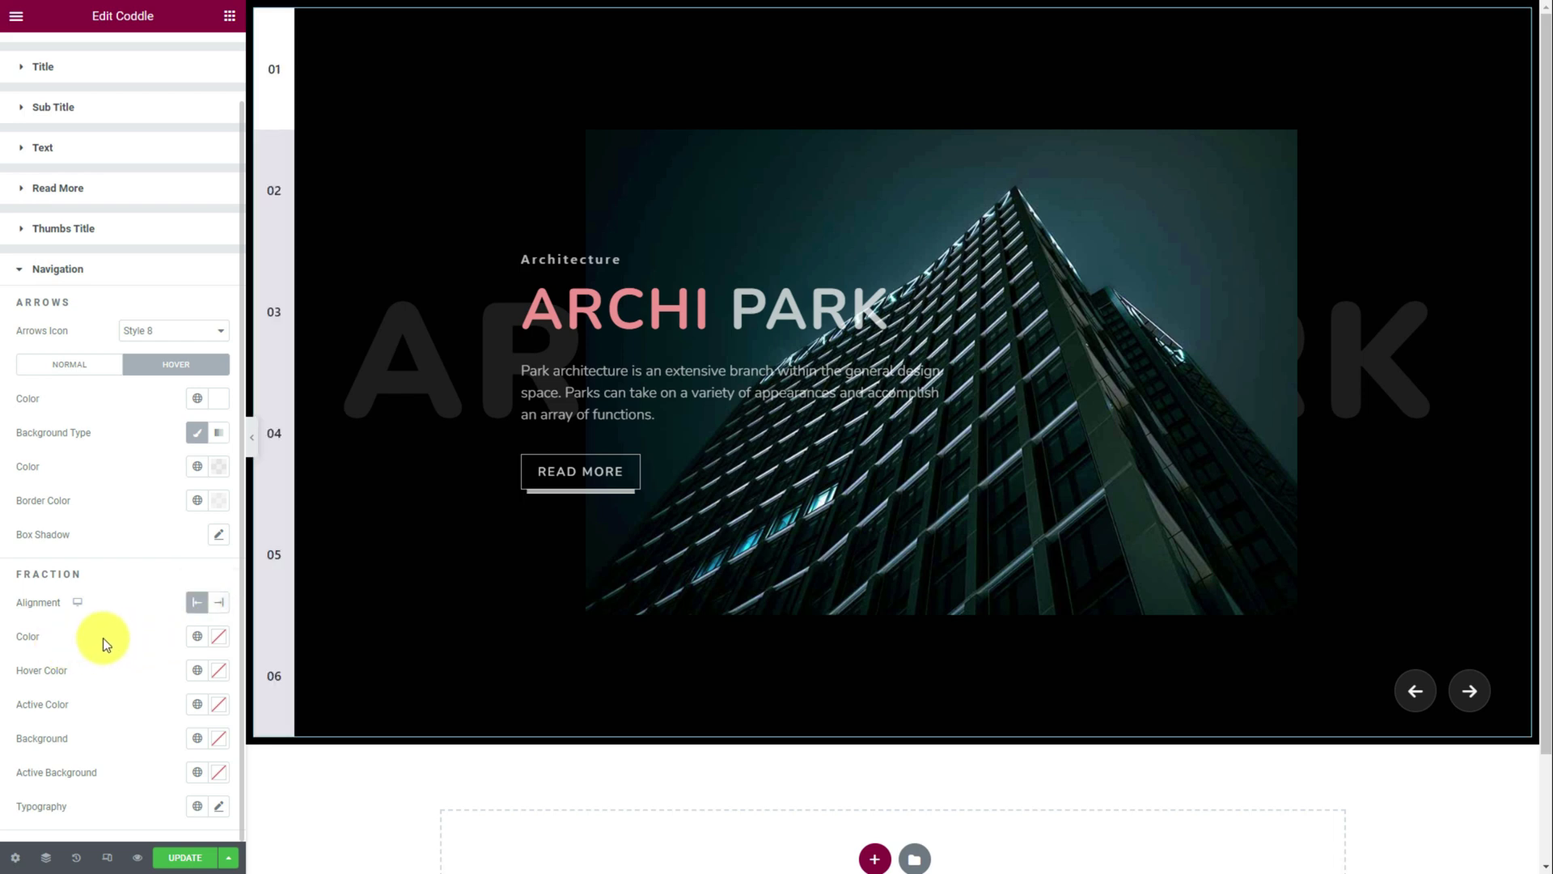
click(219, 636)
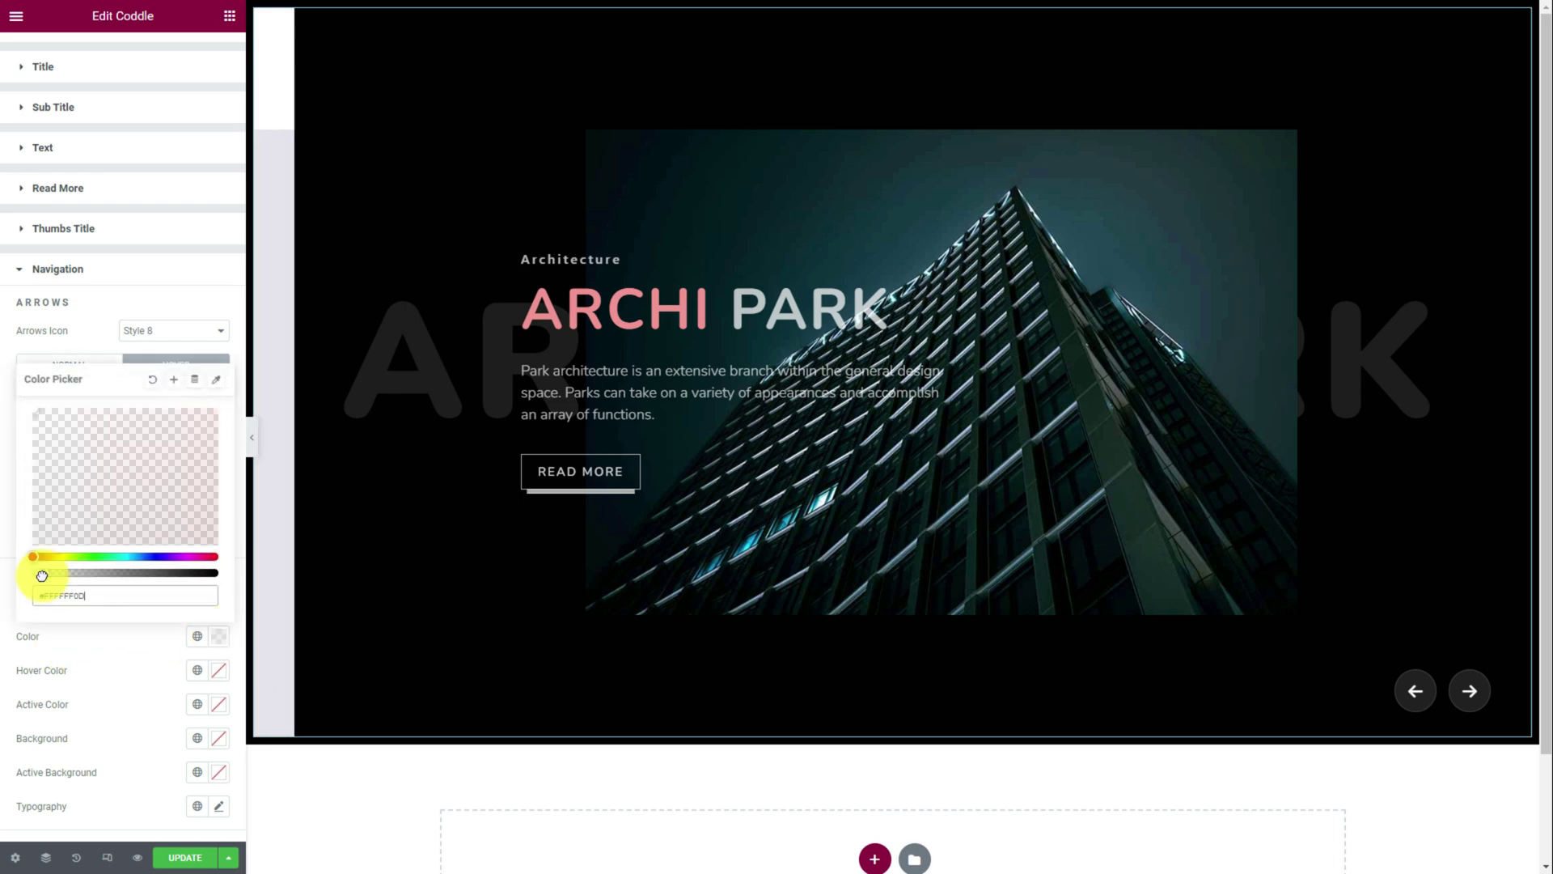
click(91, 643)
click(218, 670)
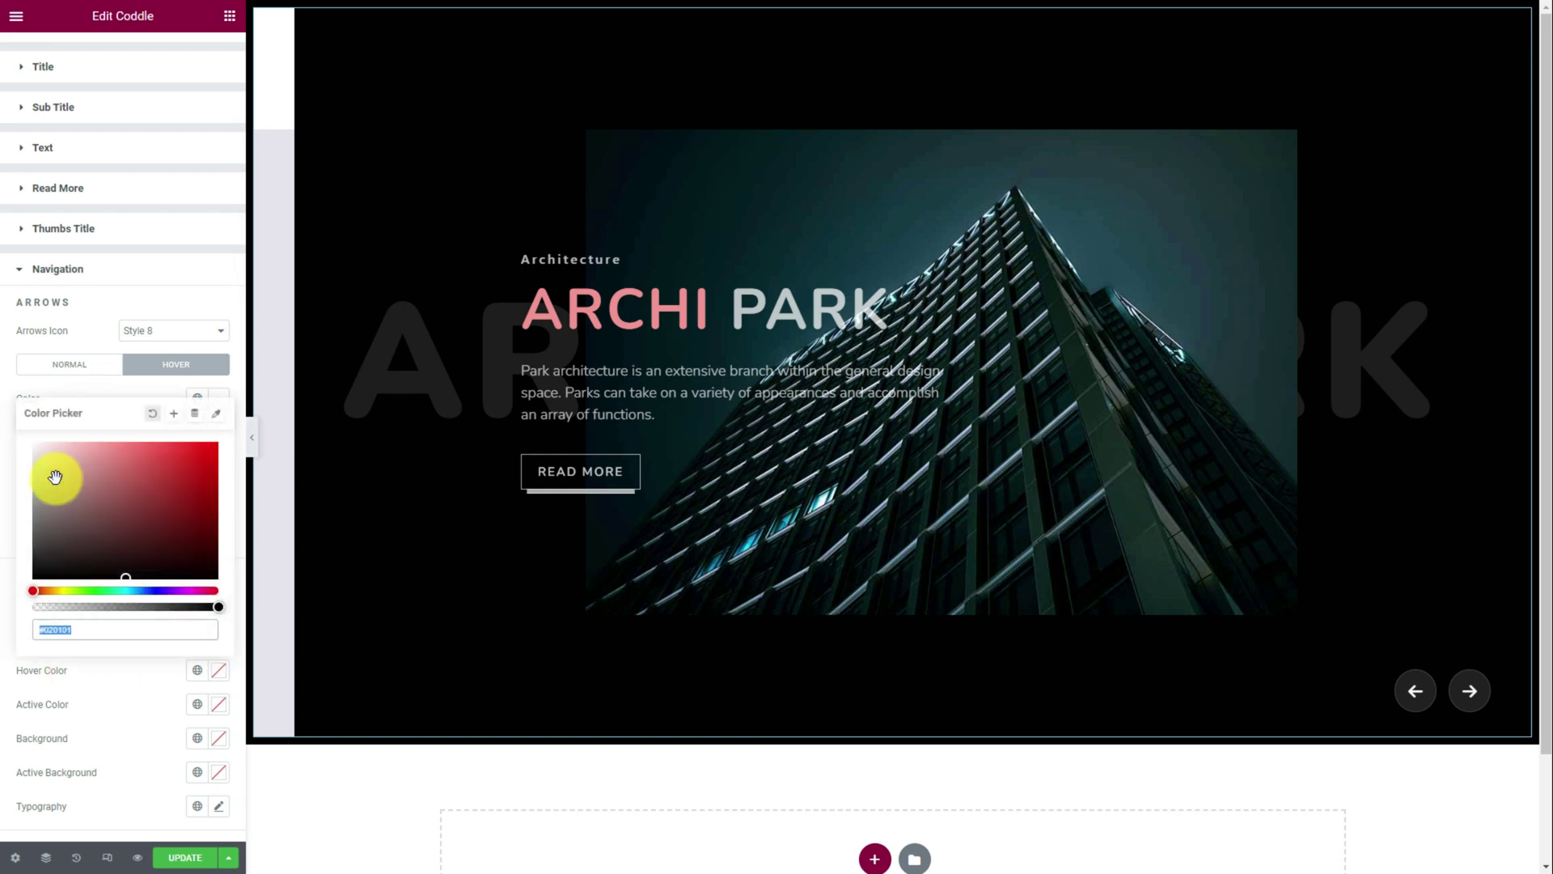
click(70, 698)
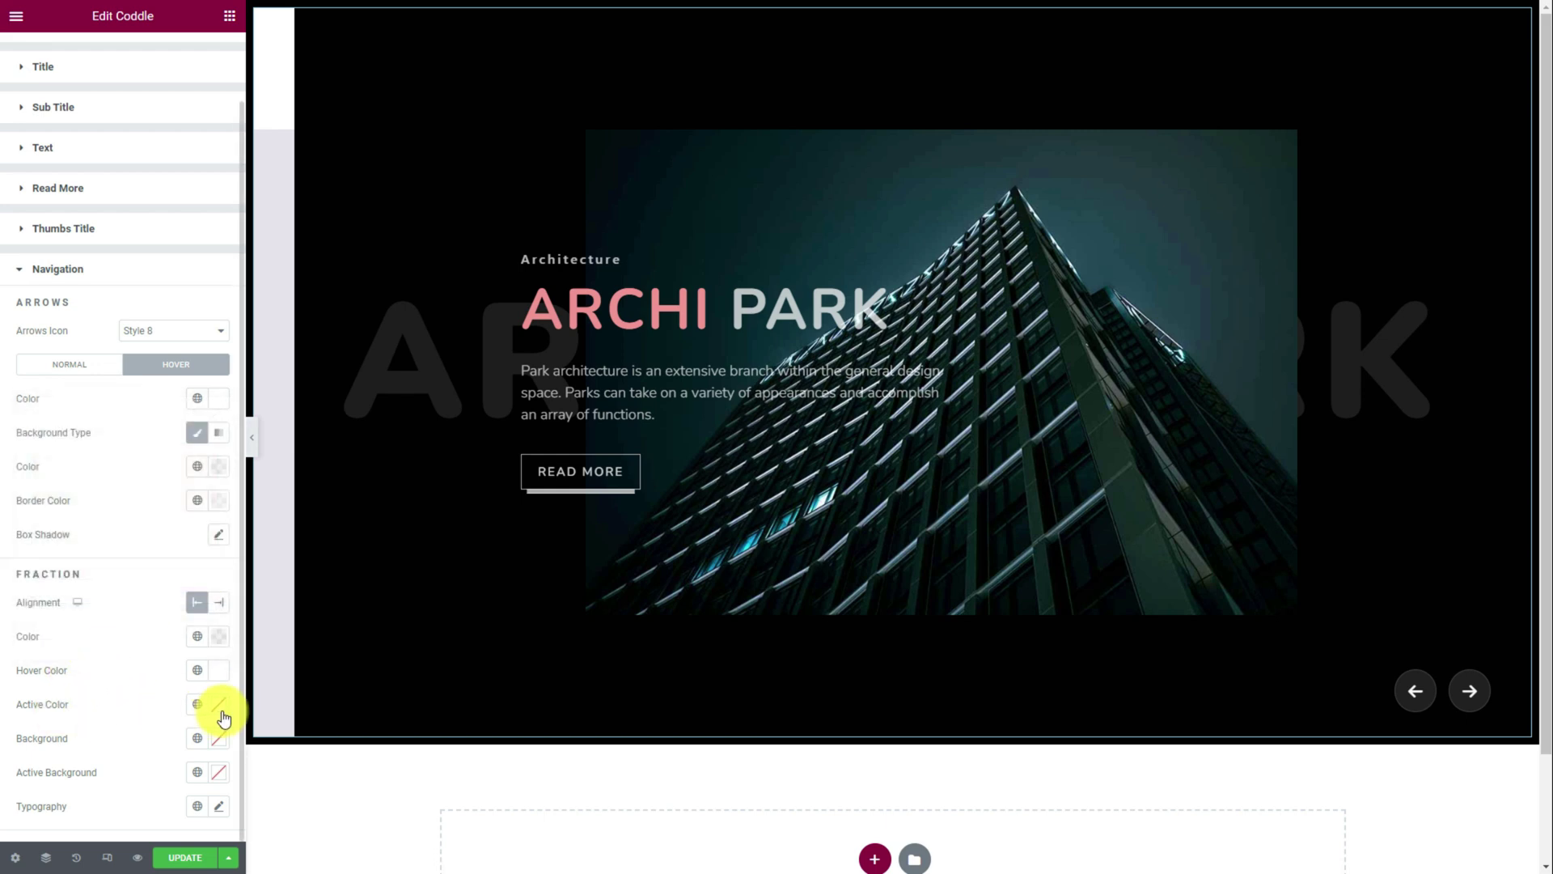